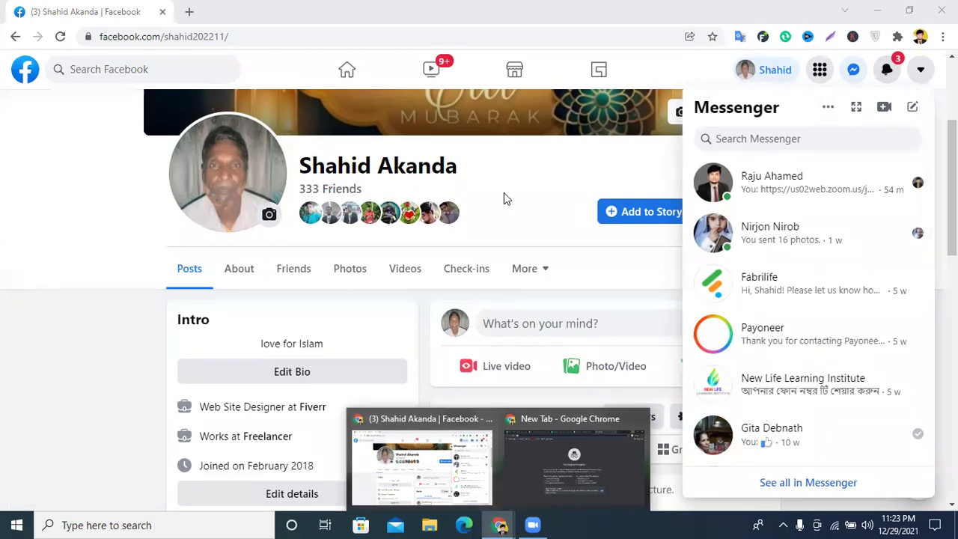
Step: Open the Groups section of the Facebook profile
click(500, 280)
click(513, 279)
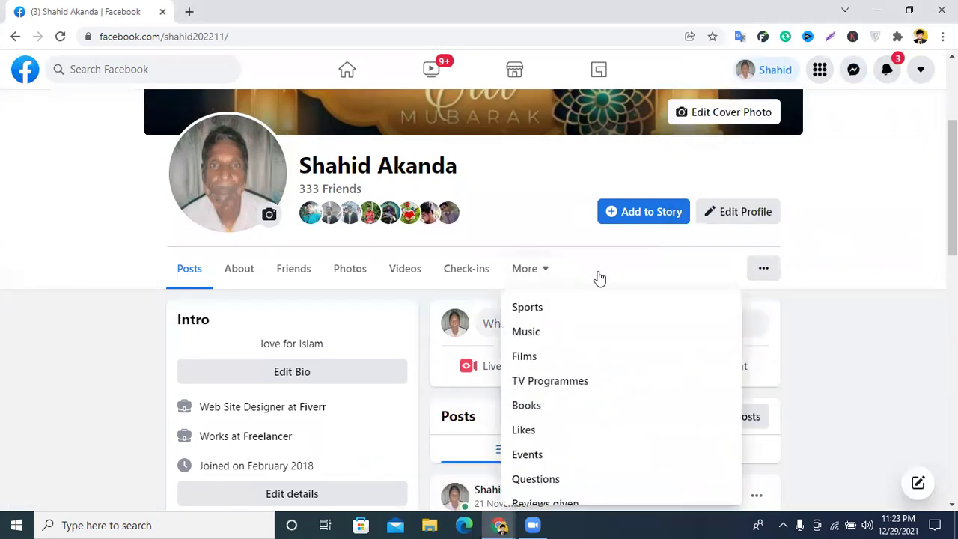
scroll(551, 261, down, 3)
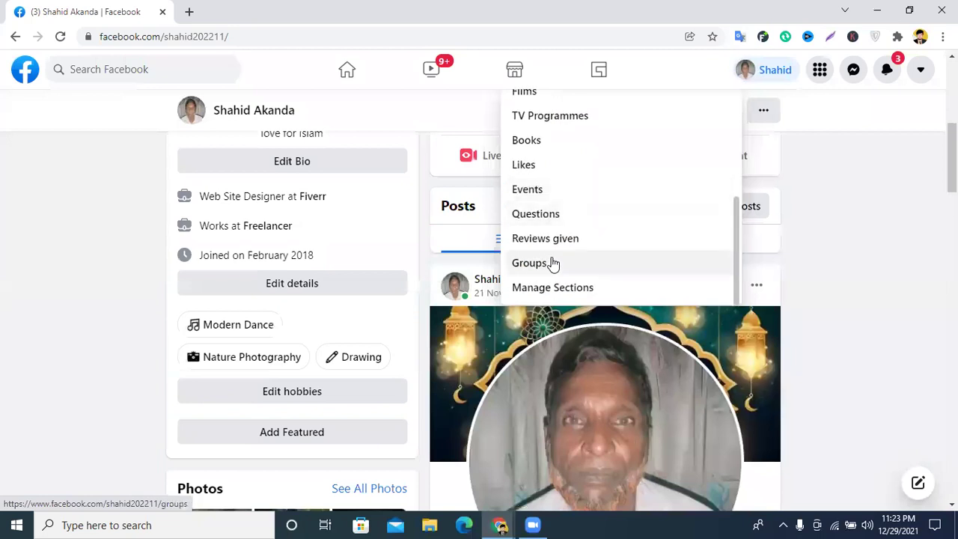
click(730, 261)
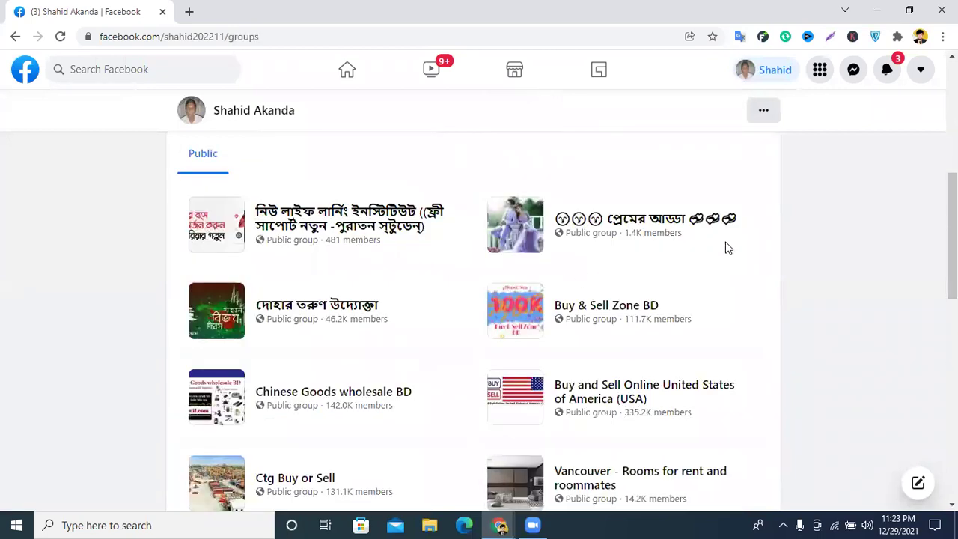
Step: Look through the profile's list of public groups, checking the buy-and-sell and rental groups and their member counts
scroll(352, 272, down, 1)
scroll(352, 272, up, 2)
scroll(568, 310, down, 2)
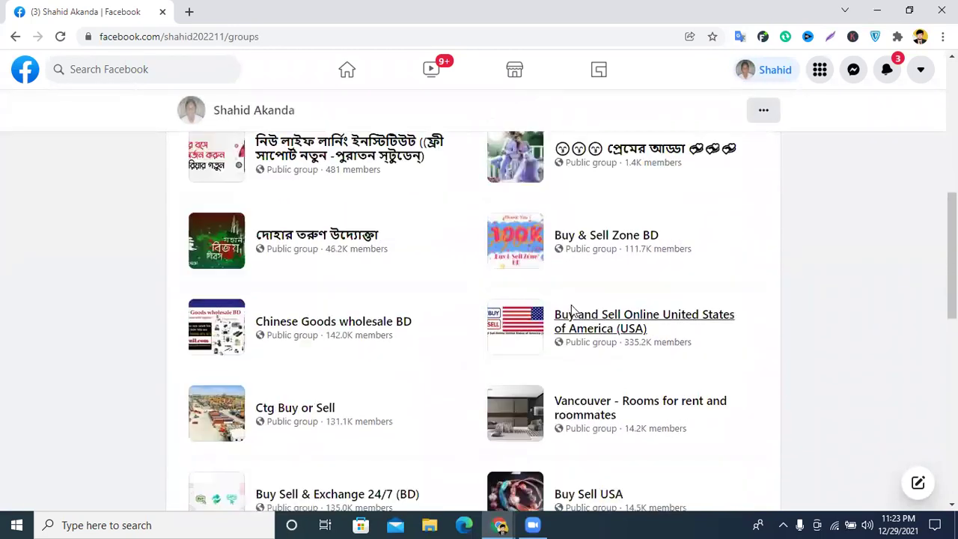
scroll(563, 295, down, 5)
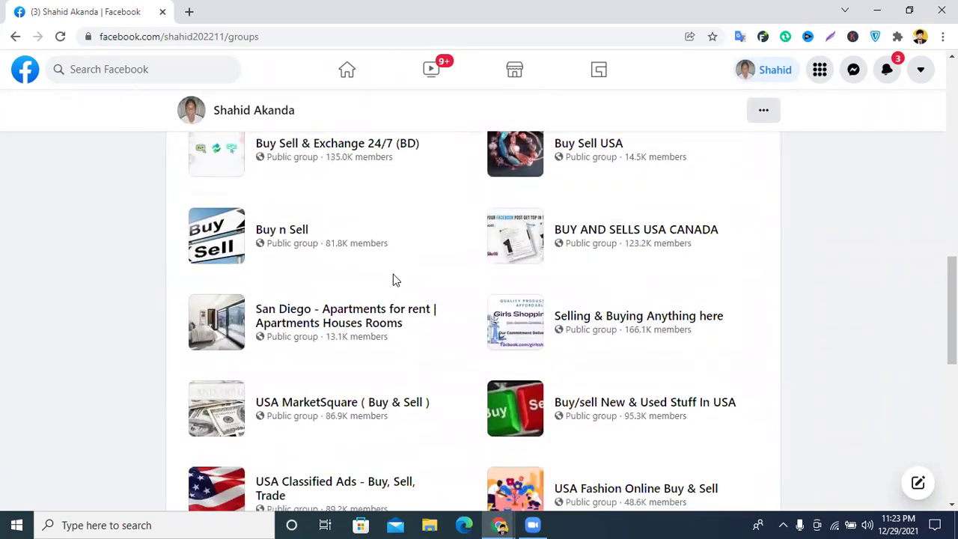
scroll(390, 276, down, 1)
scroll(656, 314, down, 2)
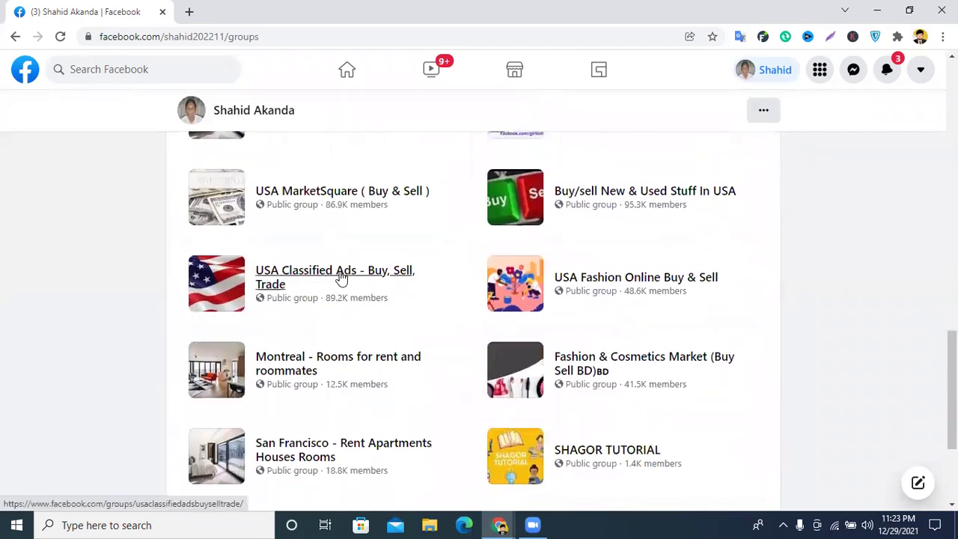
scroll(342, 277, down, 1)
scroll(616, 291, down, 2)
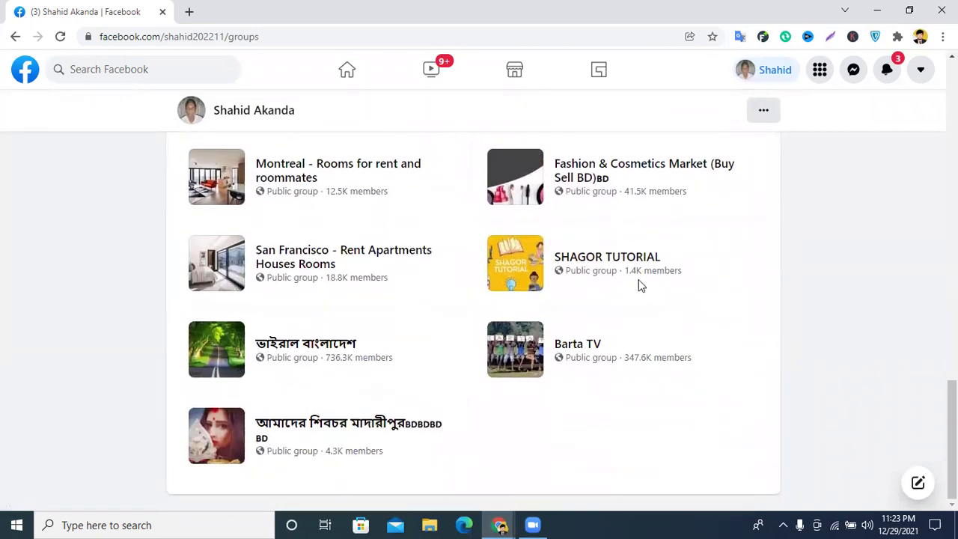
scroll(645, 283, up, 2)
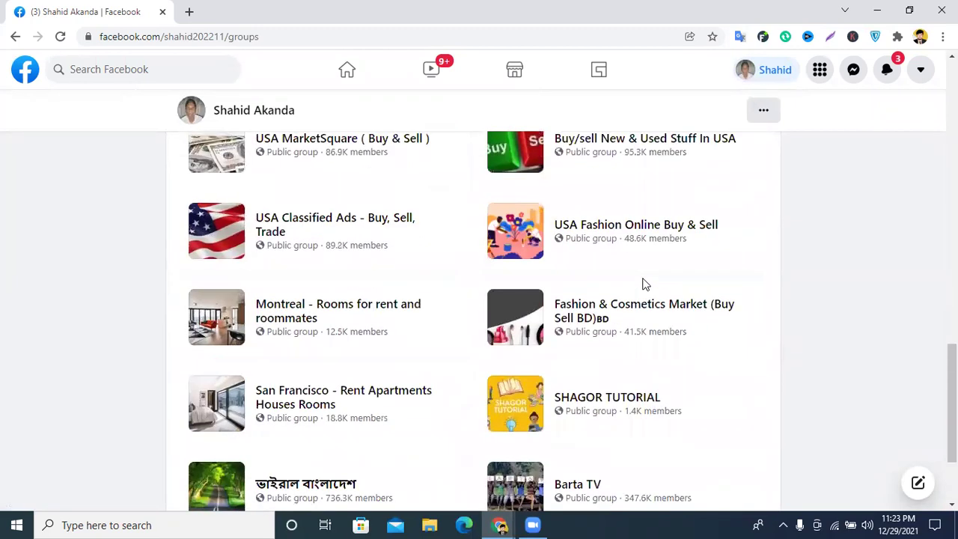
scroll(644, 283, up, 7)
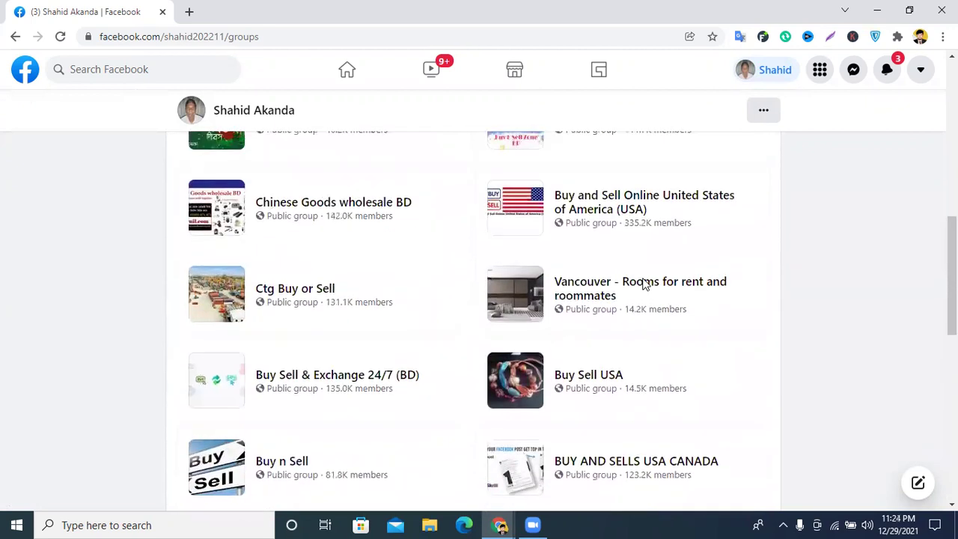
scroll(644, 283, up, 1)
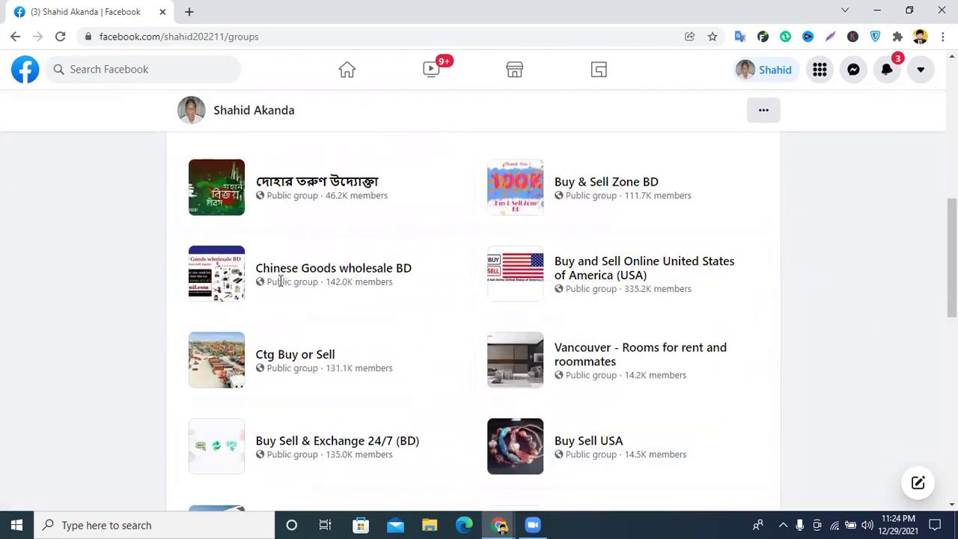
scroll(451, 287, up, 4)
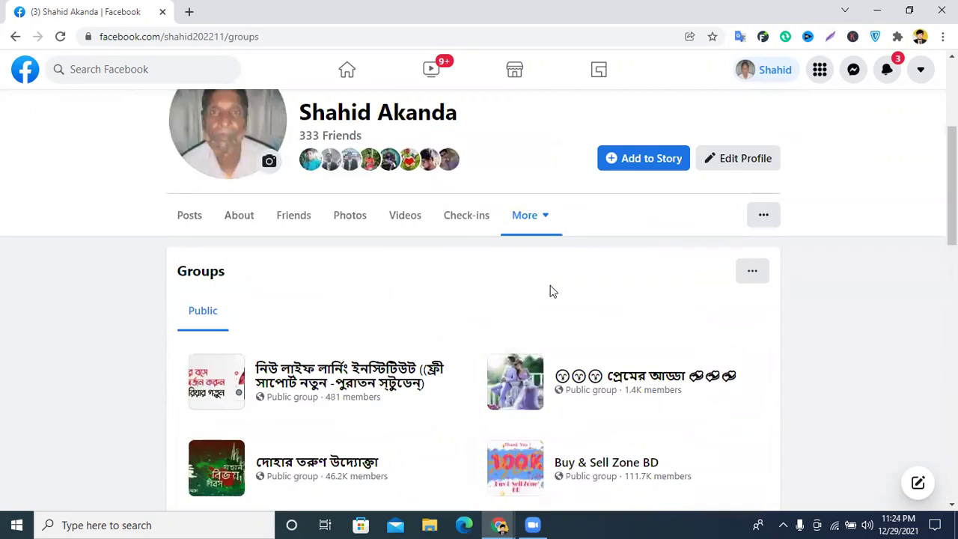
scroll(581, 299, down, 2)
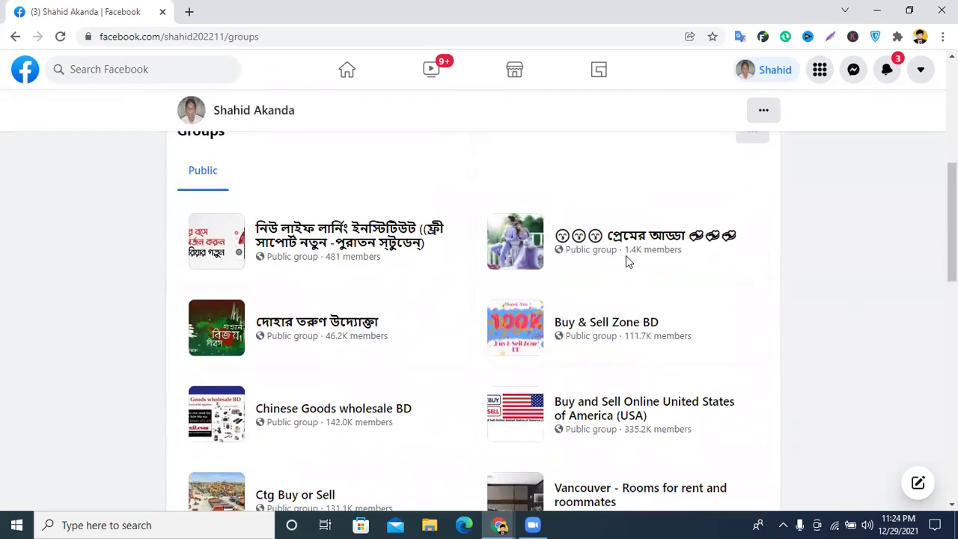
click(919, 70)
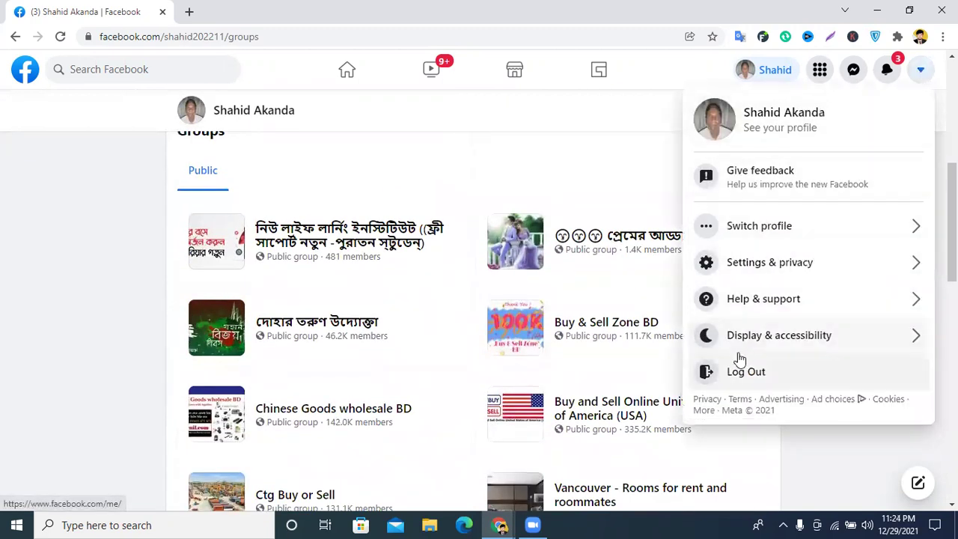
click(449, 192)
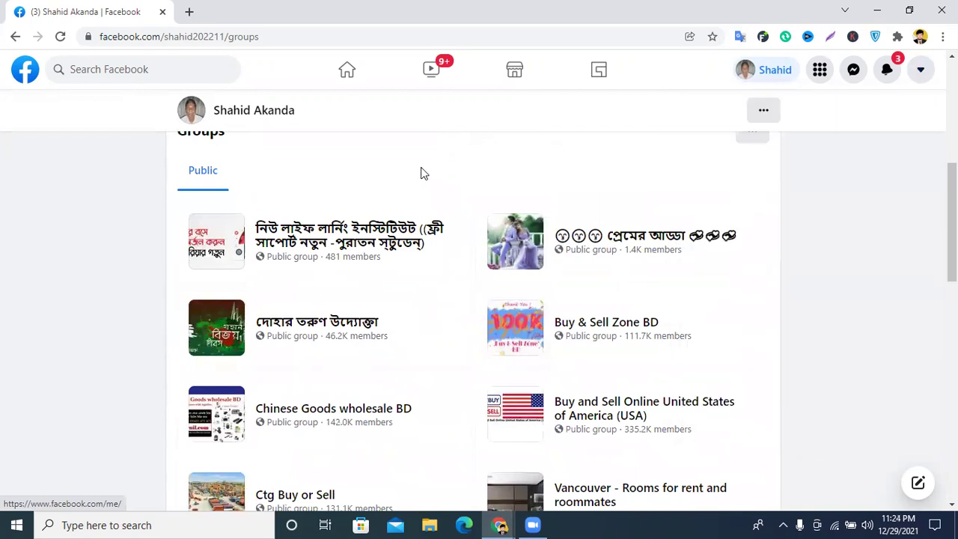
scroll(411, 176, up, 5)
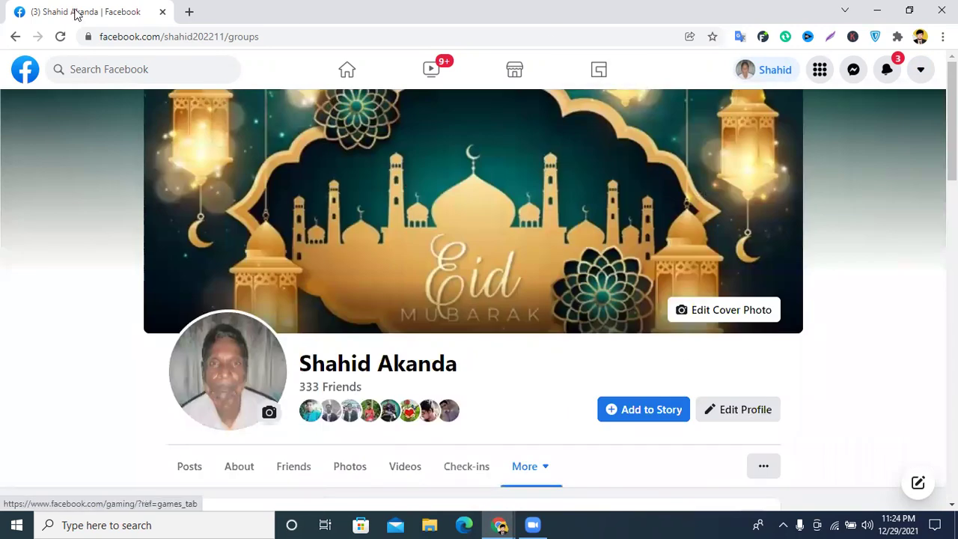
Step: Switch to the incognito Chrome window and show the Fiverr search results for "facebook promotion"
click(877, 10)
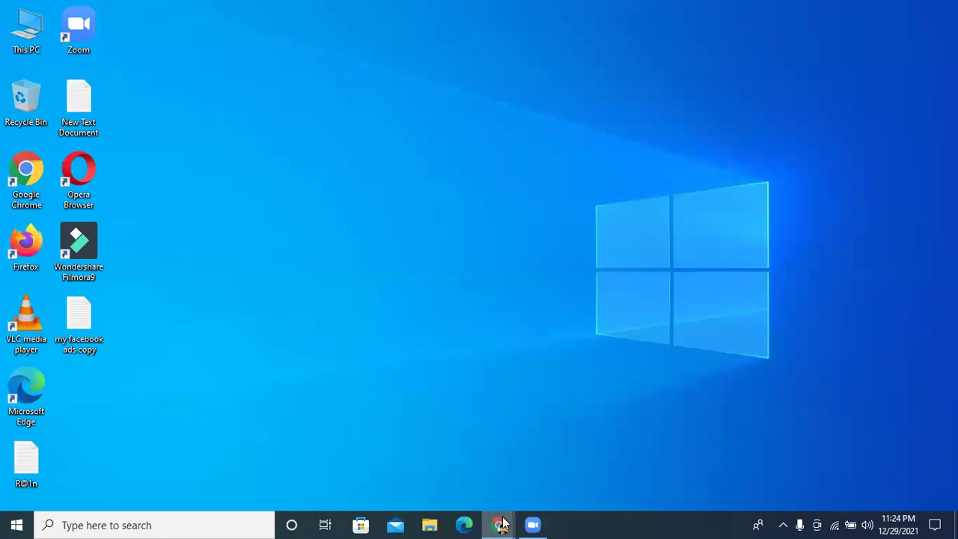
mouse_move(500, 524)
click(561, 463)
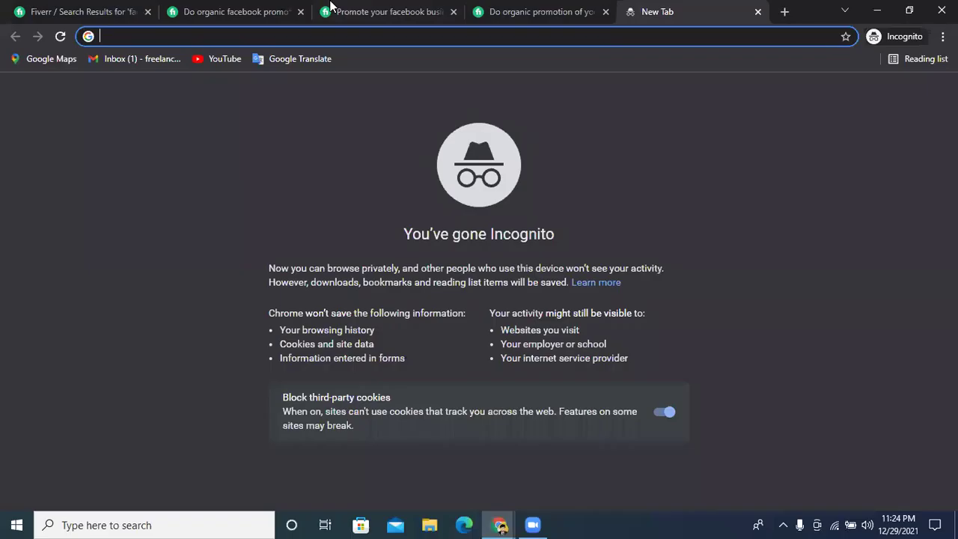
click(86, 9)
Step: Highlight the available services line above the Fiverr search results to examine how many gigs are offered
scroll(756, 256, down, 3)
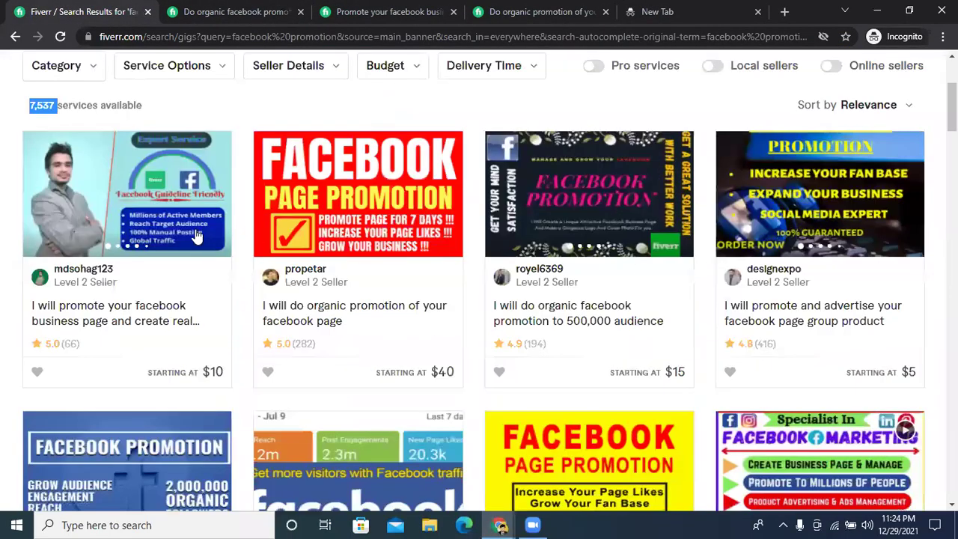
scroll(196, 235, up, 3)
drag(95, 306, 132, 310)
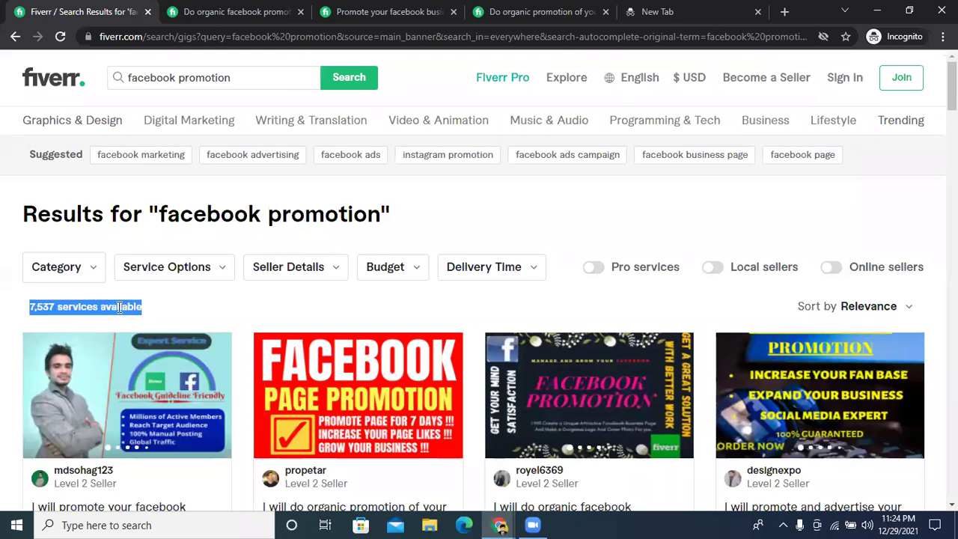
click(120, 306)
mouse_move(142, 307)
mouse_down()
mouse_move(100, 307)
mouse_move(142, 308)
mouse_up()
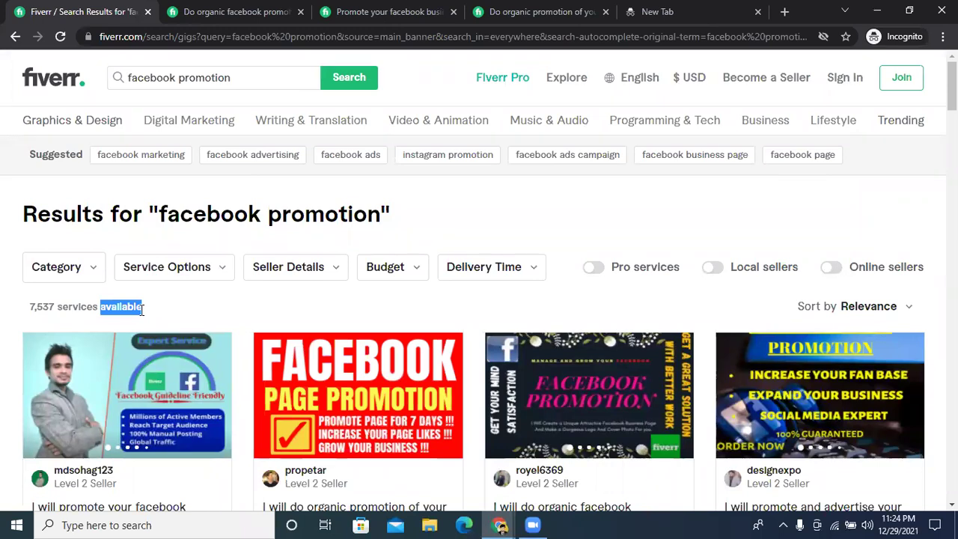
click(141, 306)
drag(141, 306, 57, 308)
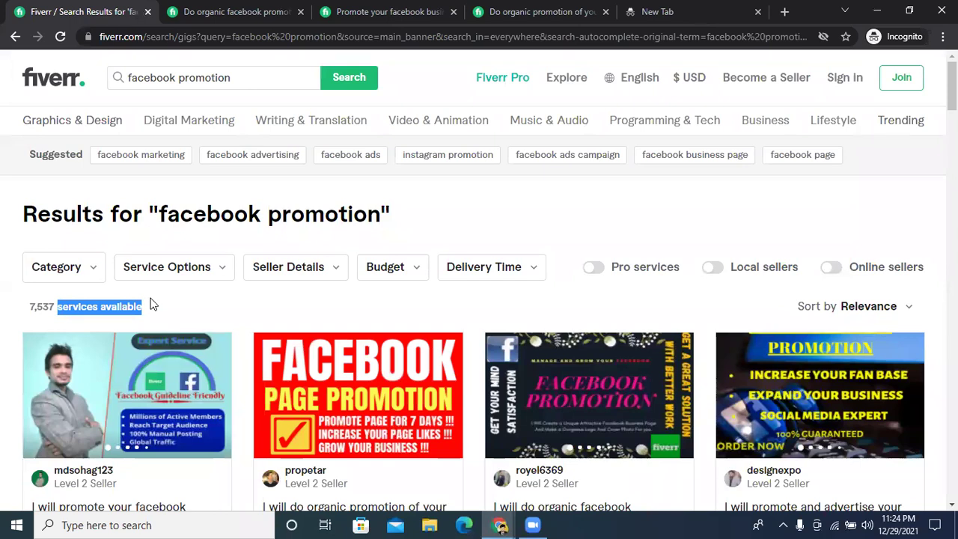
scroll(150, 301, down, 1)
drag(151, 238, 58, 247)
click(147, 239)
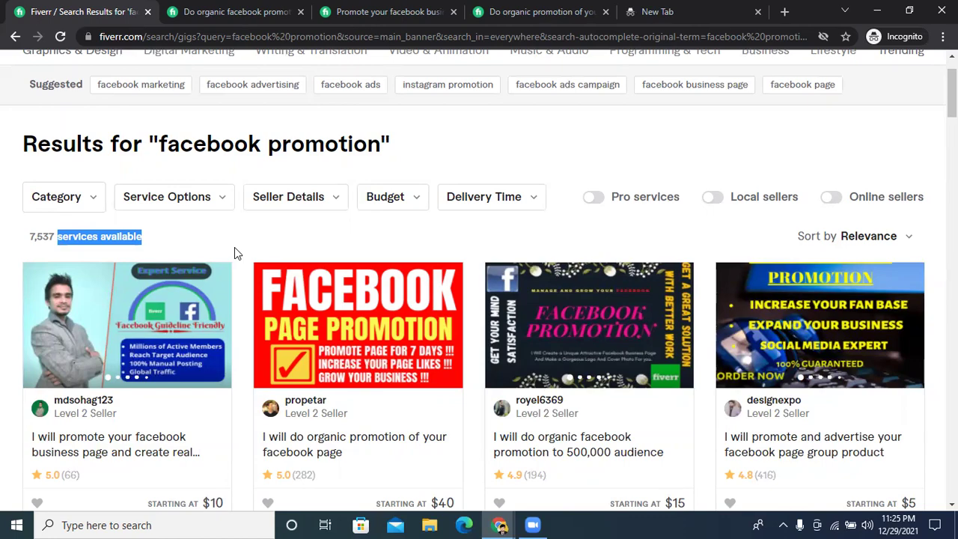
Step: Look through the Facebook promotion gigs in the results, comparing their titles, seller levels, ratings and starting prices
scroll(246, 295, down, 4)
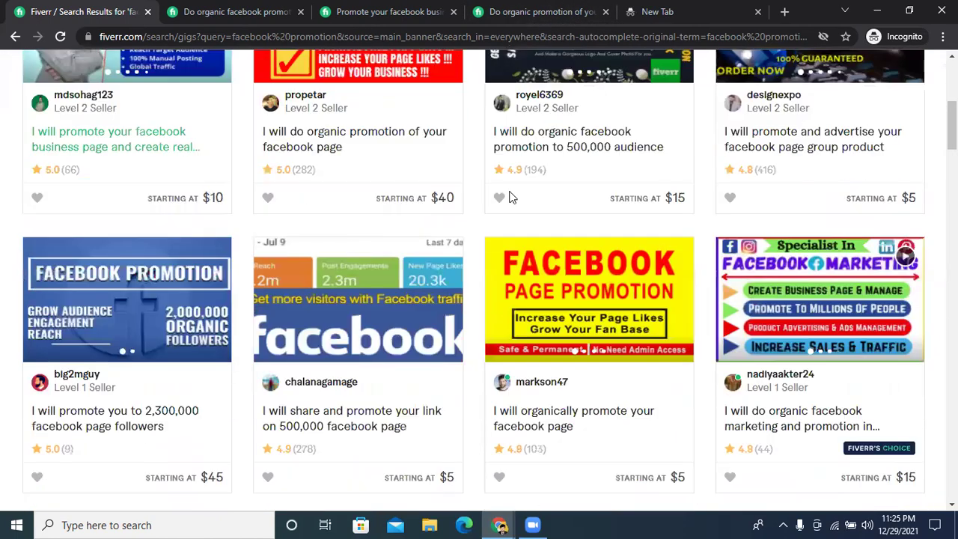
scroll(511, 196, down, 4)
scroll(654, 234, down, 7)
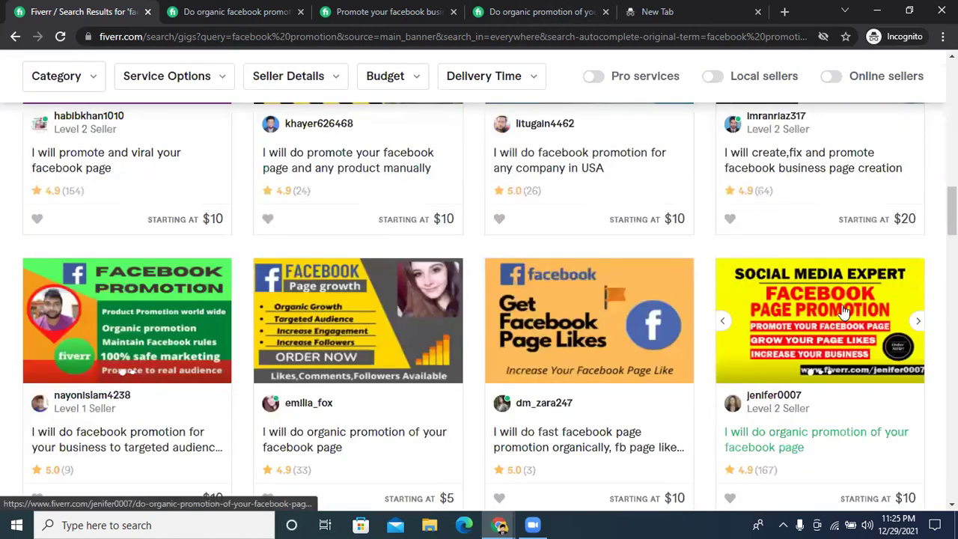
scroll(845, 310, down, 2)
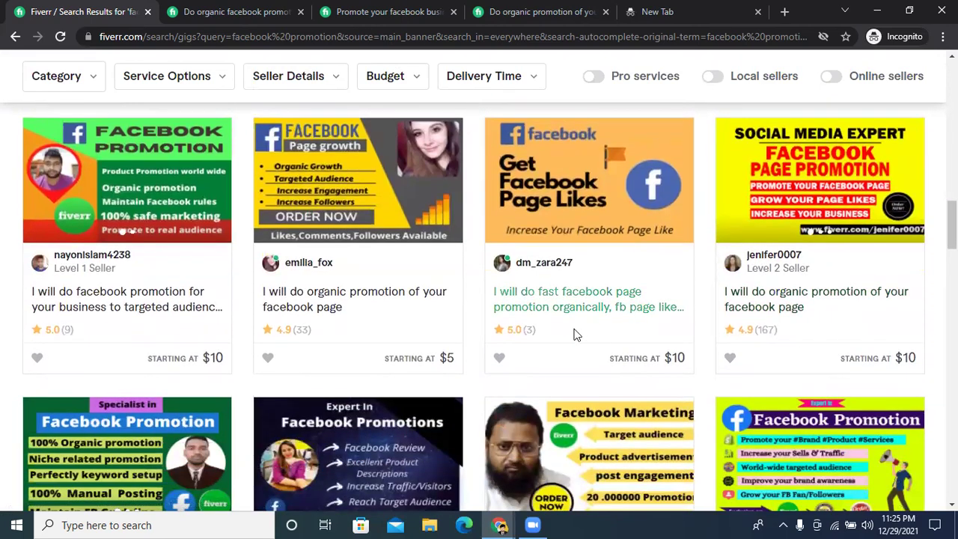
scroll(474, 267, down, 4)
scroll(367, 292, down, 3)
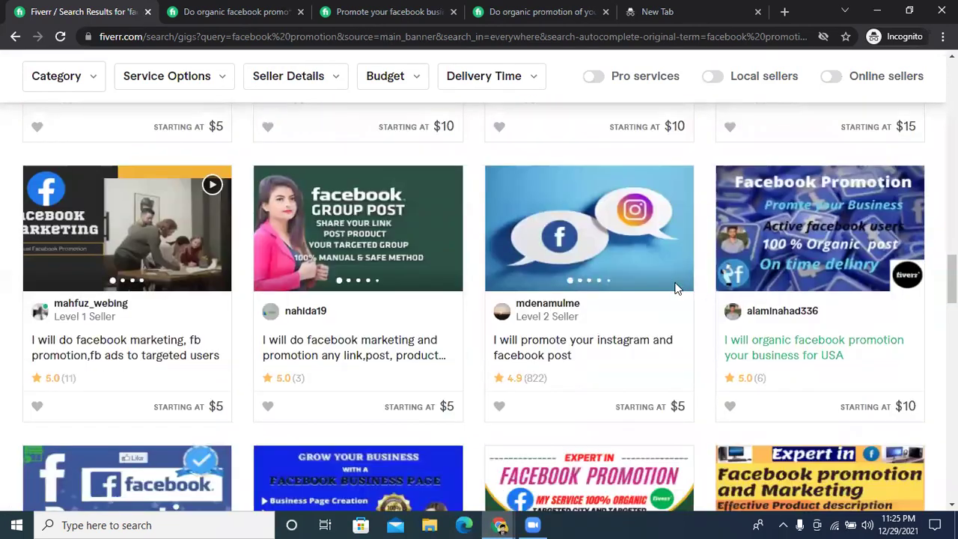
scroll(675, 288, down, 7)
scroll(318, 280, down, 5)
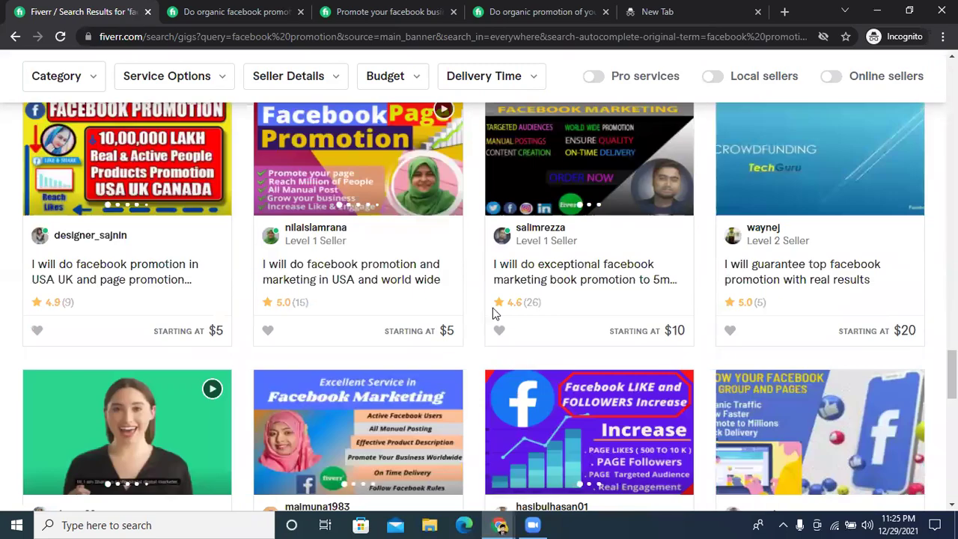
scroll(812, 300, up, 5)
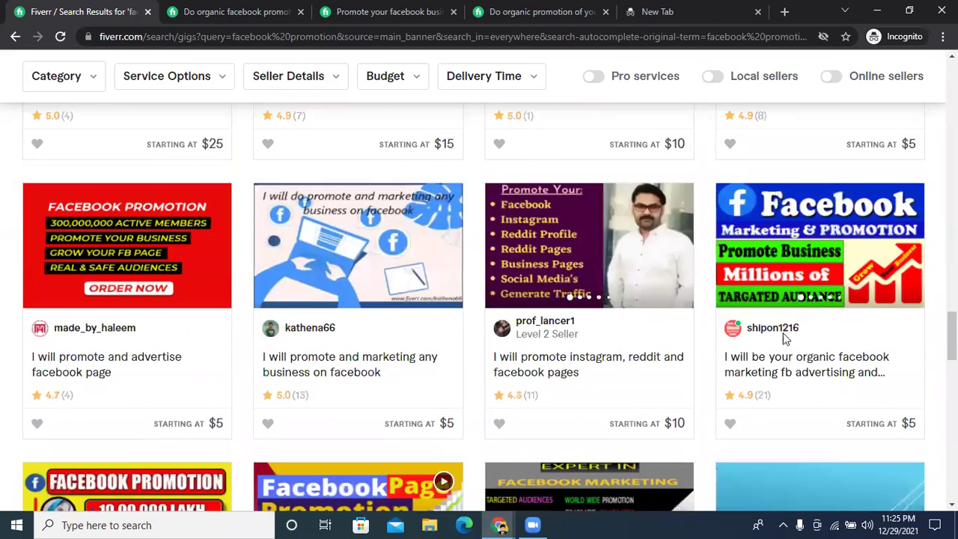
scroll(646, 304, up, 6)
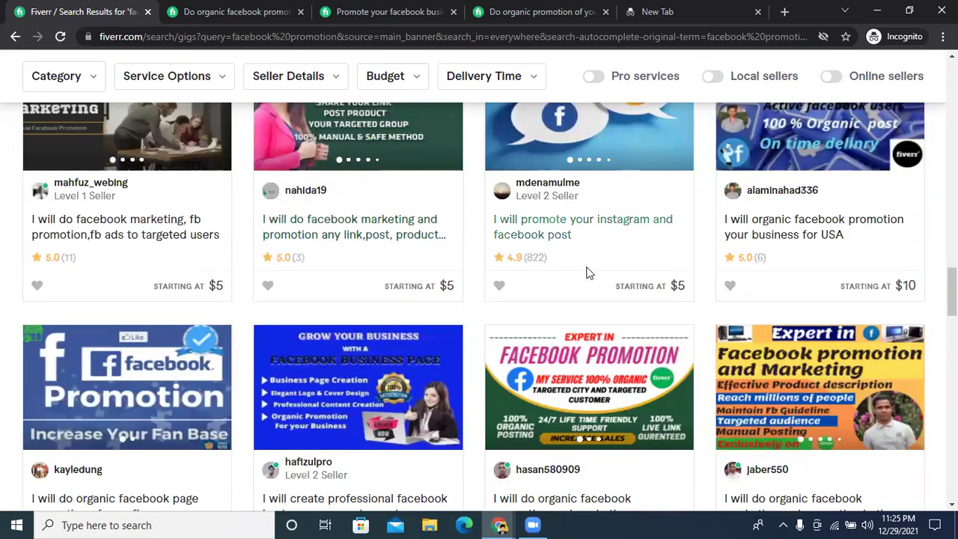
scroll(348, 306, up, 5)
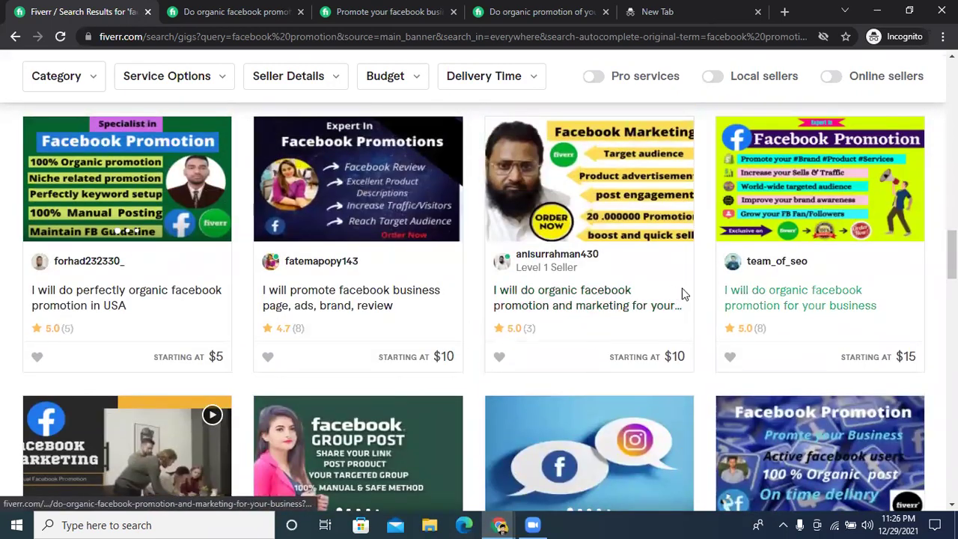
scroll(470, 266, up, 1)
scroll(469, 266, up, 3)
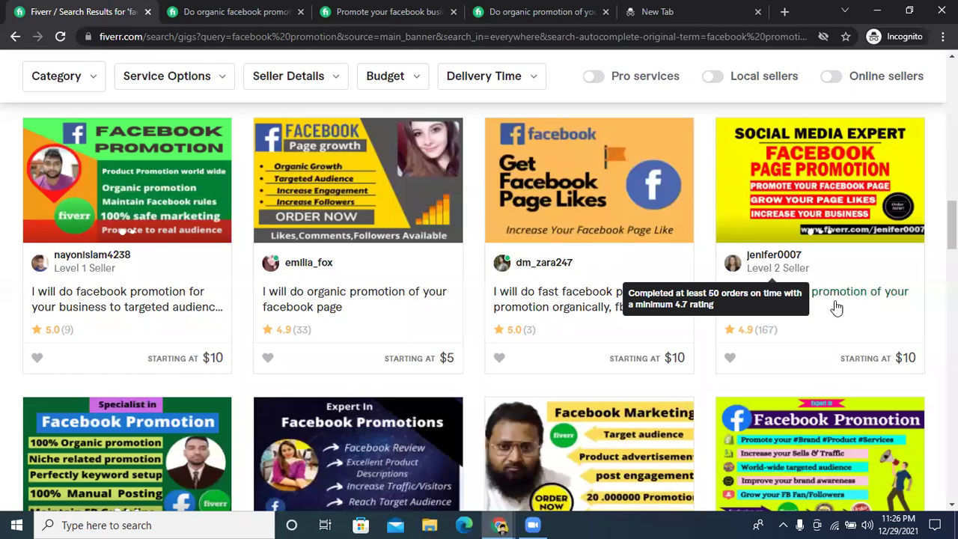
Step: Open the $10 Level 2 gig "I will do organic promotion of your facebook page" and examine its description and the seller's Member since date
click(807, 297)
scroll(689, 290, down, 1)
scroll(689, 290, down, 15)
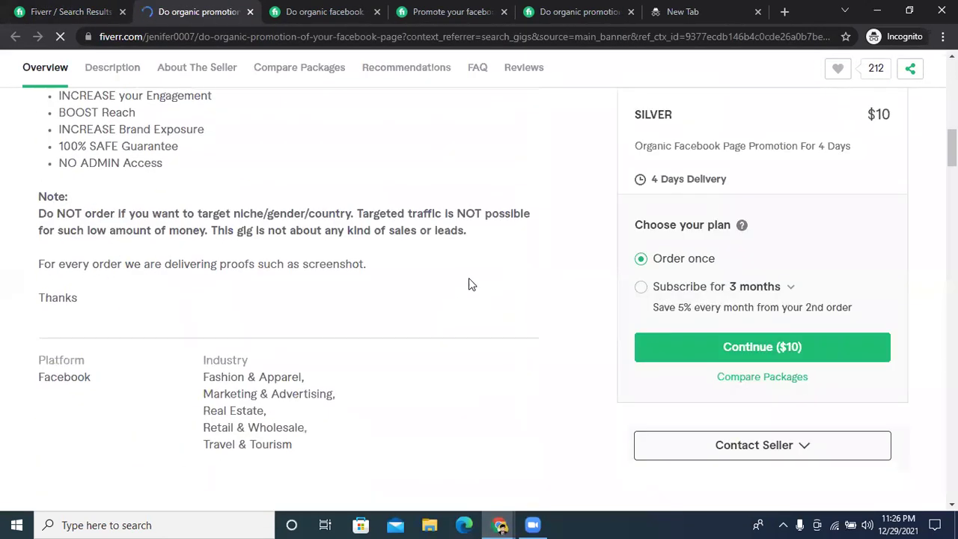
scroll(325, 241, up, 6)
scroll(327, 251, down, 7)
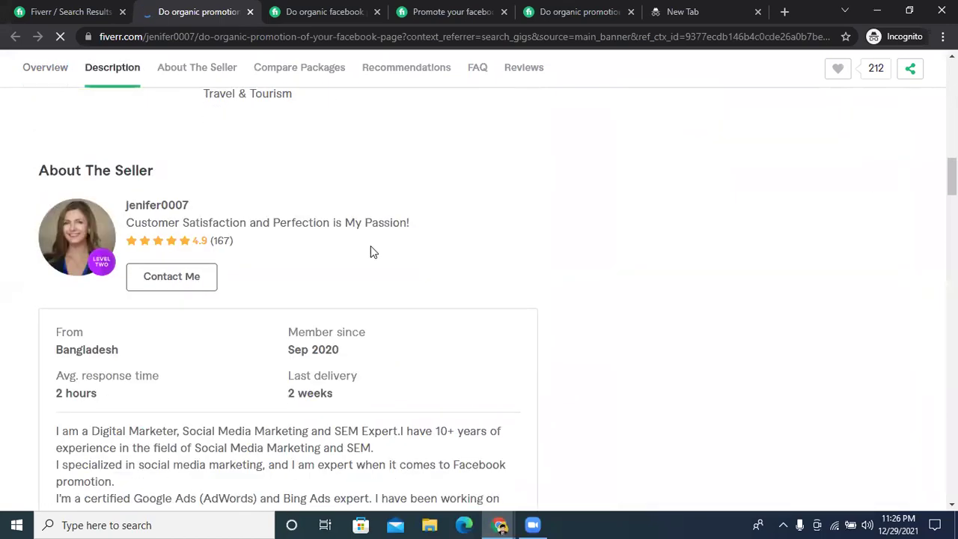
triple_click(321, 353)
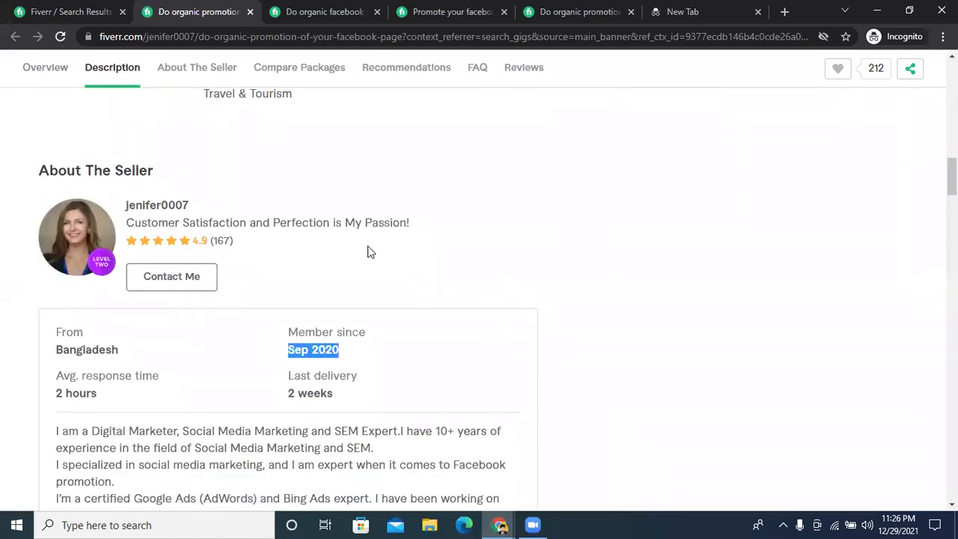
scroll(380, 243, up, 16)
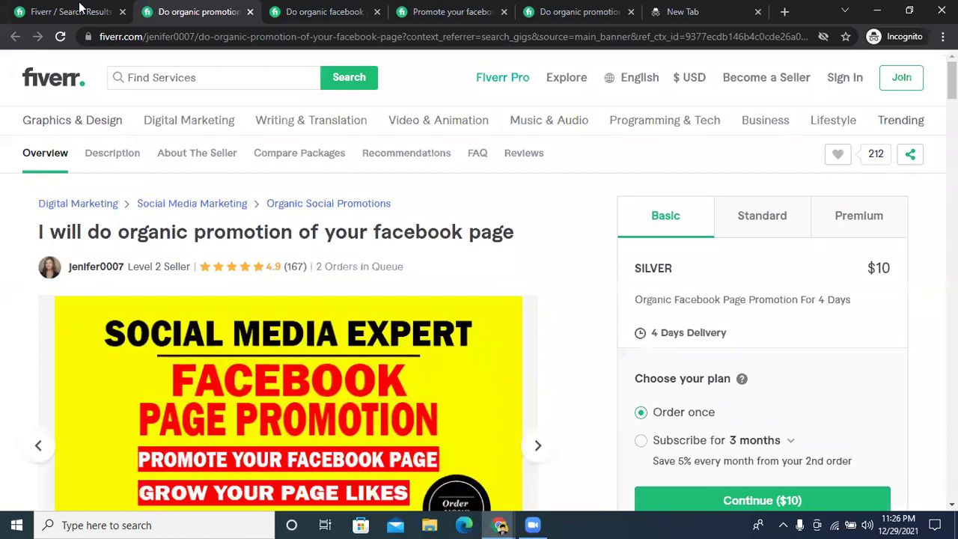
Step: Return to the Fiverr results for "facebook promotion" and compare further gigs by title, seller level, rating and starting price
click(71, 11)
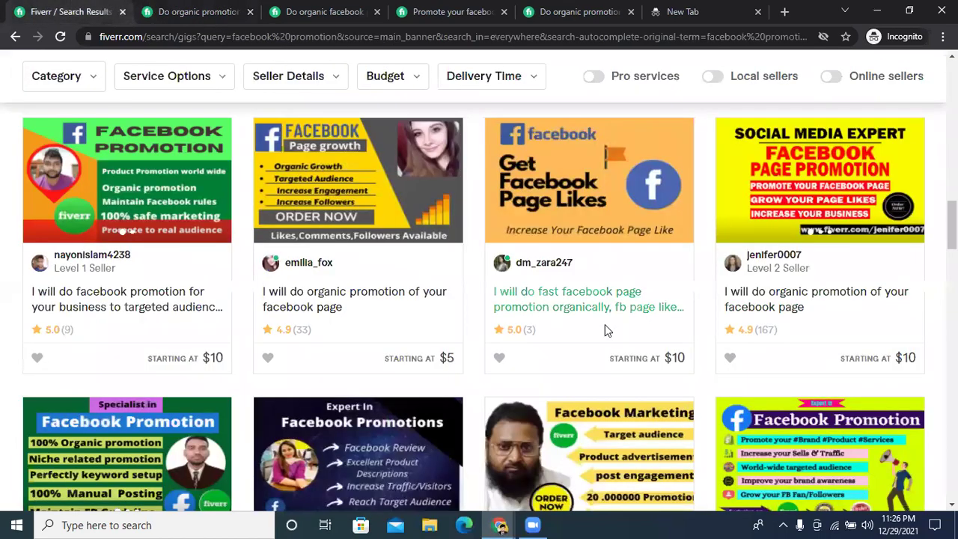
scroll(608, 325, down, 3)
scroll(623, 307, down, 5)
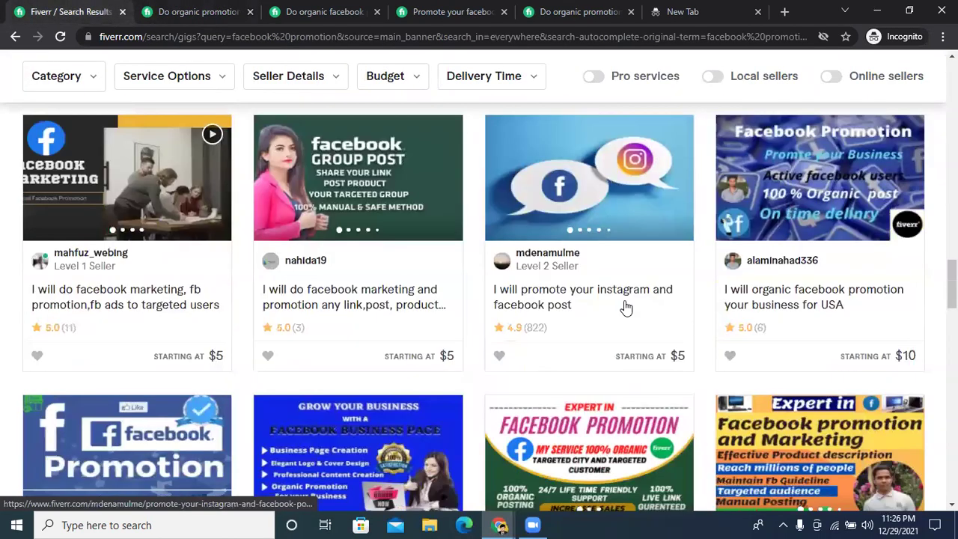
scroll(626, 307, down, 5)
scroll(625, 307, down, 3)
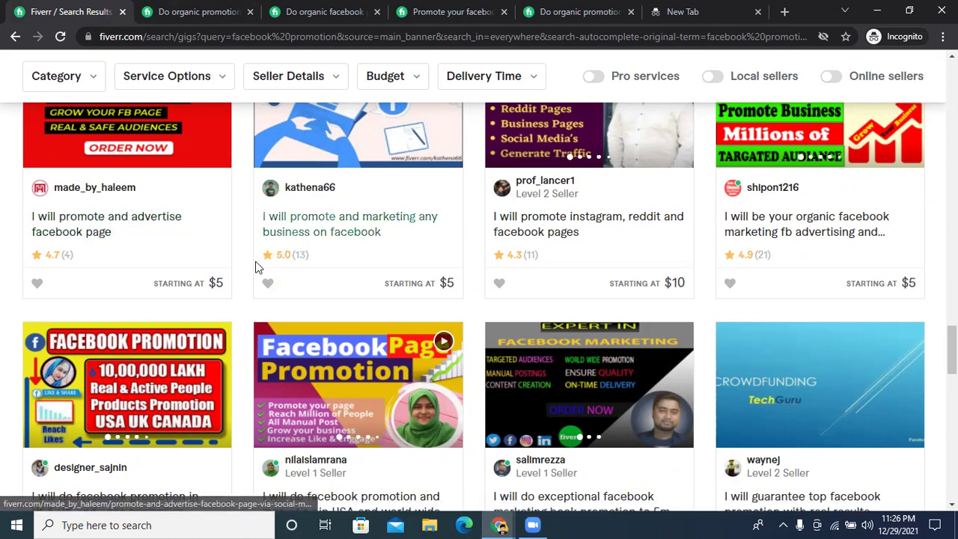
scroll(244, 235, up, 2)
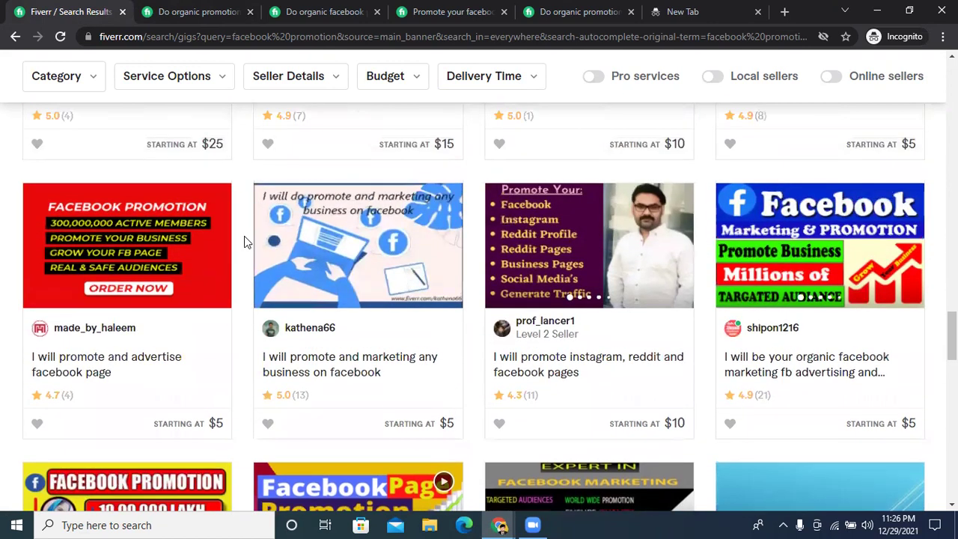
scroll(244, 236, up, 1)
scroll(244, 236, down, 2)
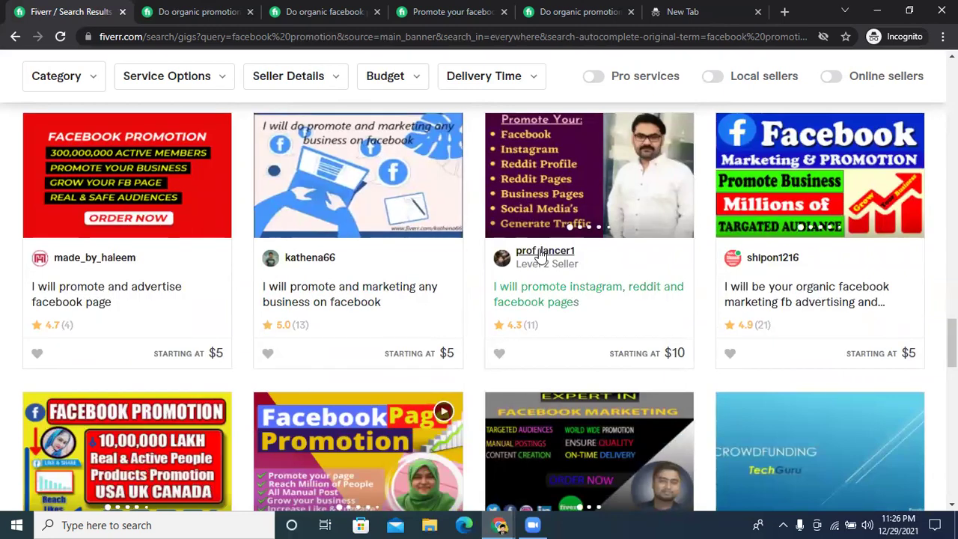
scroll(715, 261, up, 3)
scroll(715, 261, up, 15)
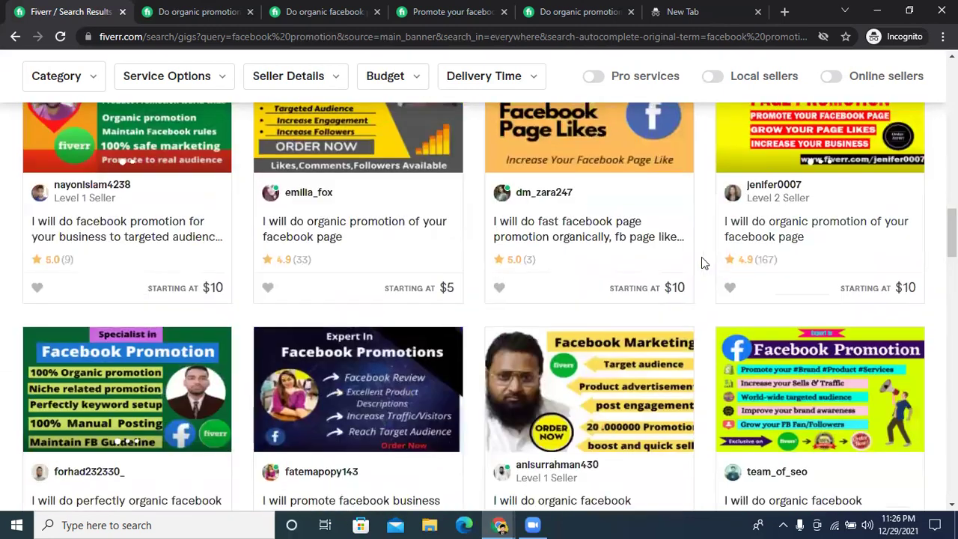
scroll(459, 179, up, 6)
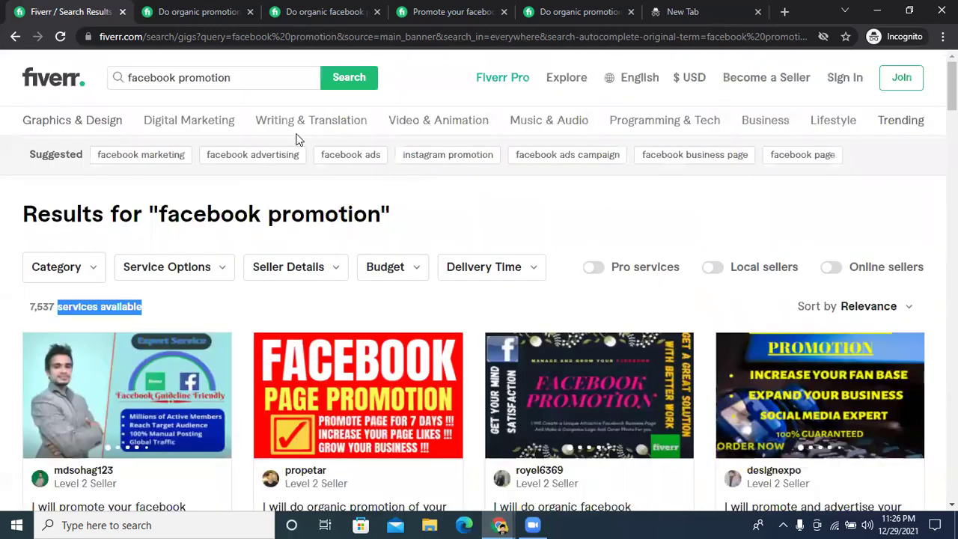
Step: Close the blank incognito tab, then switch from the incognito window to the Chrome window with the Facebook profile
click(757, 11)
click(876, 11)
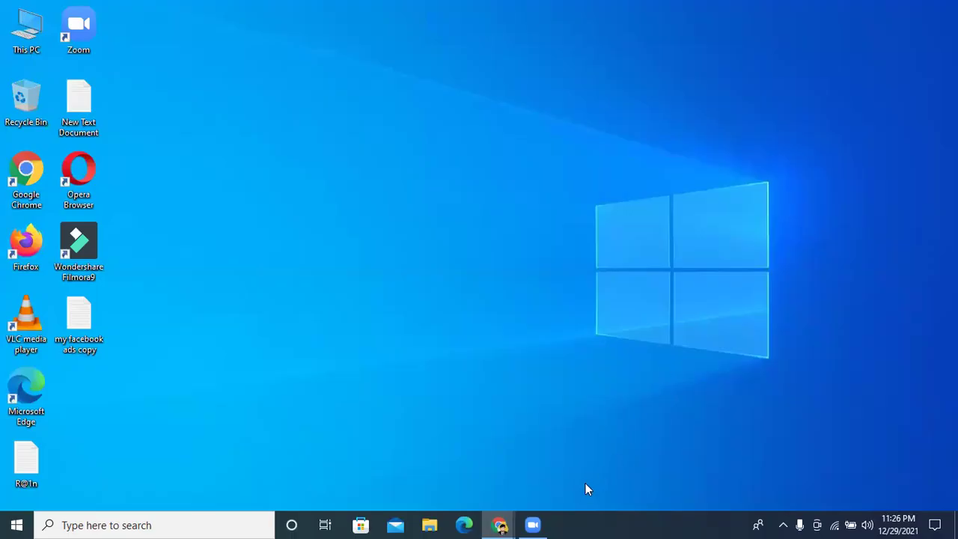
mouse_move(499, 525)
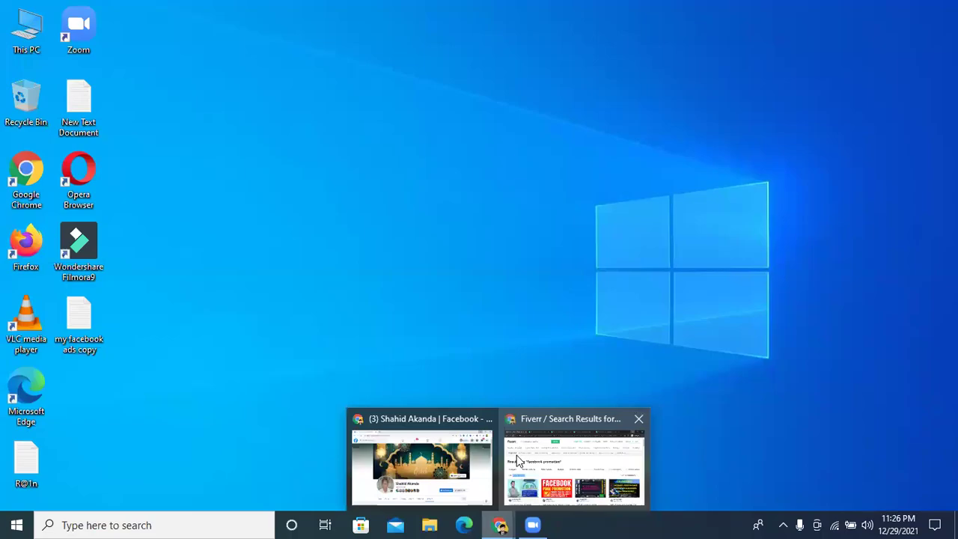
click(439, 455)
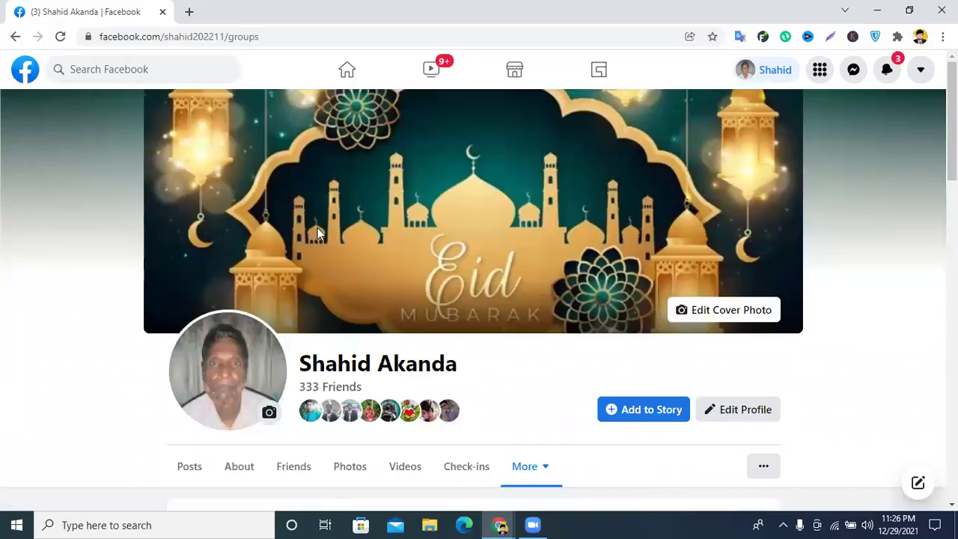
Step: Check the Facebook notifications and look over the public groups listed on the profile
click(887, 70)
click(83, 148)
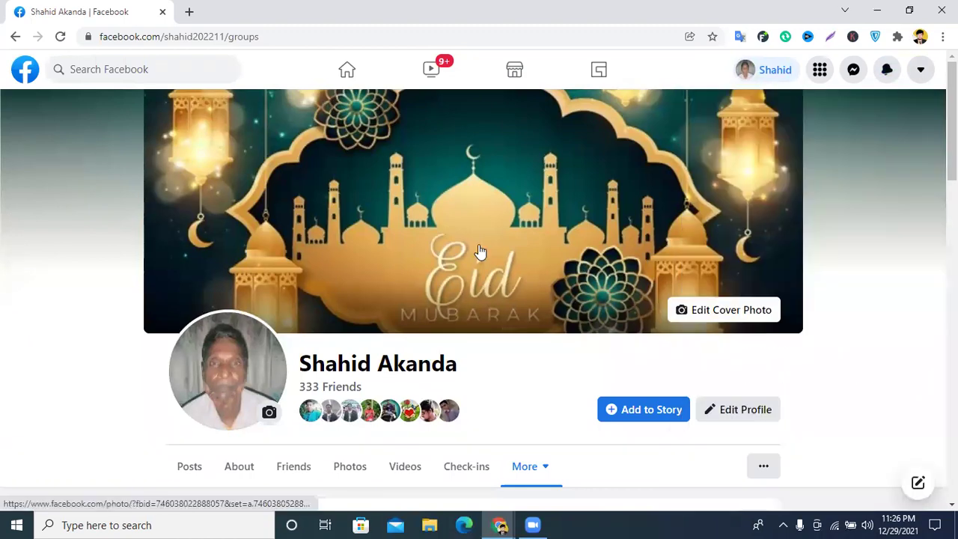
scroll(478, 250, down, 3)
scroll(733, 271, down, 1)
scroll(729, 272, up, 4)
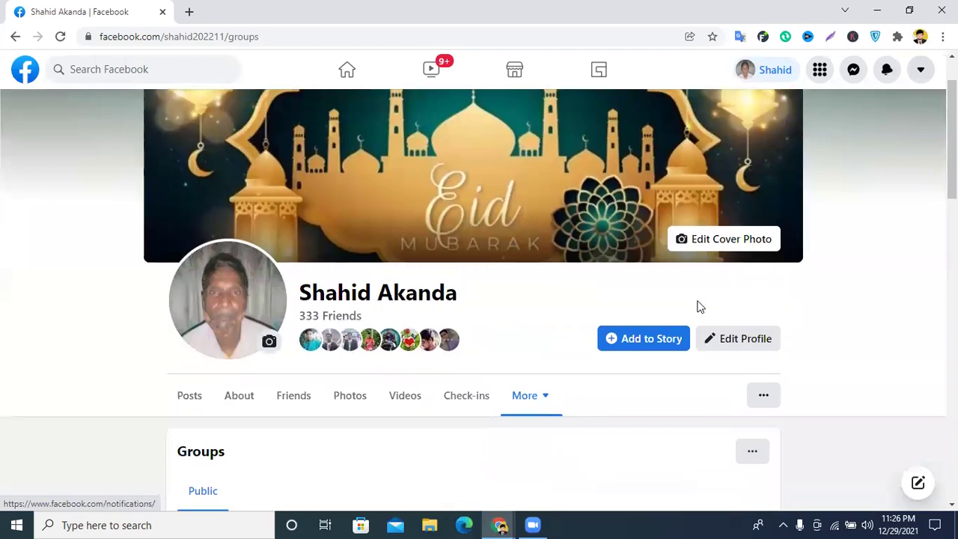
scroll(663, 298, down, 6)
scroll(664, 298, up, 6)
scroll(519, 282, down, 3)
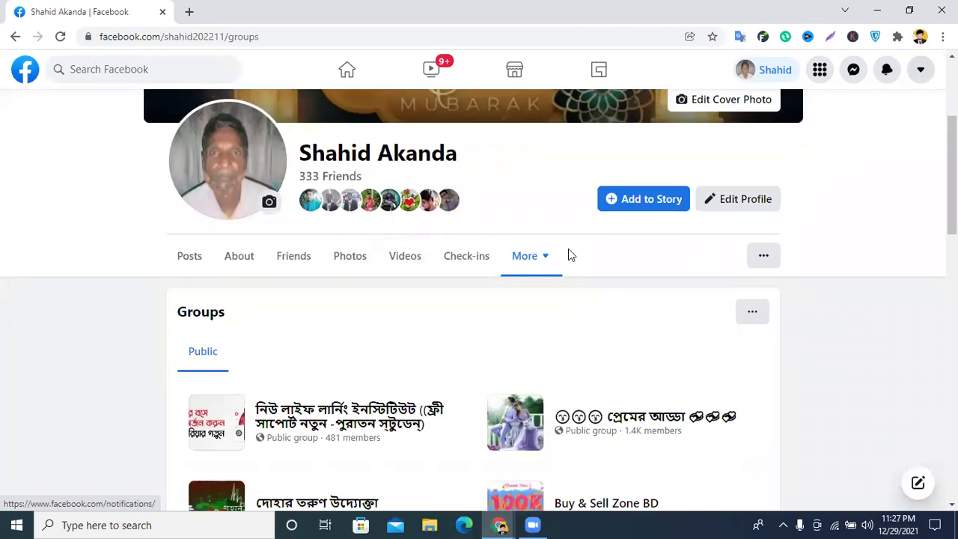
scroll(567, 255, up, 3)
scroll(568, 255, down, 4)
scroll(568, 255, up, 5)
Step: Search Facebook for "buy", open the joined group Buy Sell USA and examine its member count and description
click(145, 68)
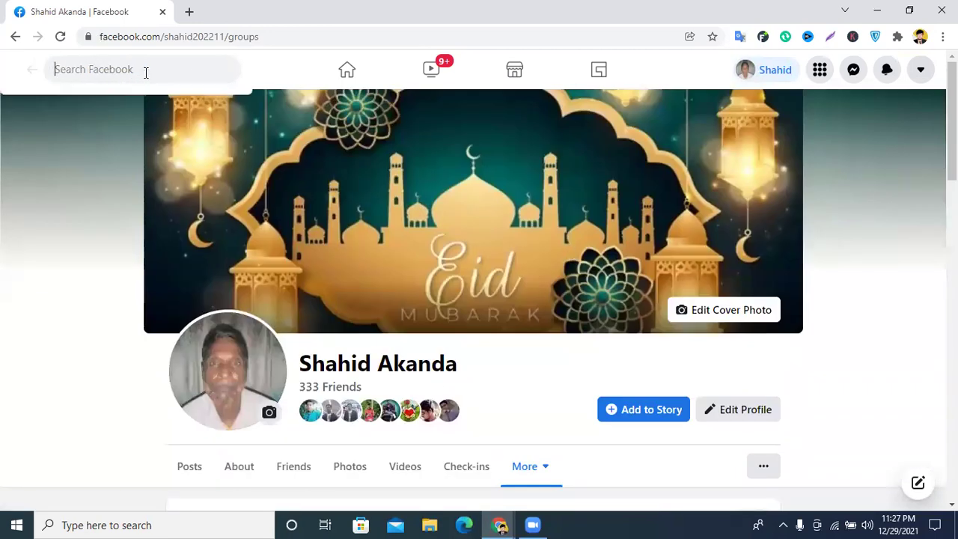
text(buy)
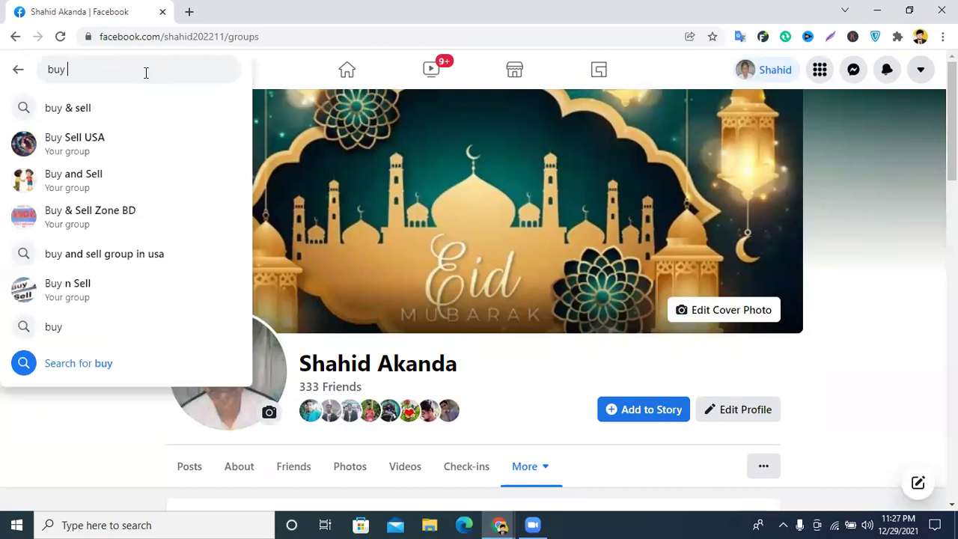
click(122, 137)
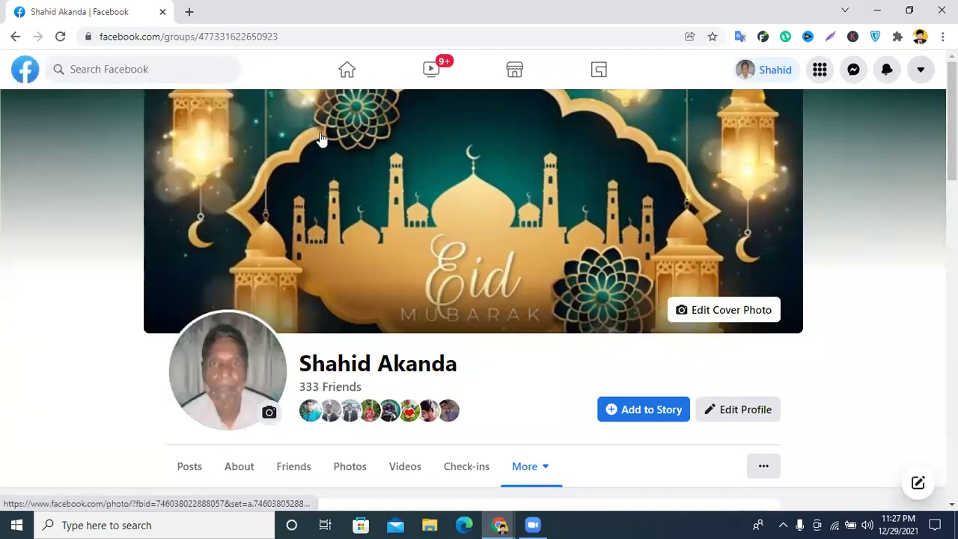
scroll(355, 242, down, 2)
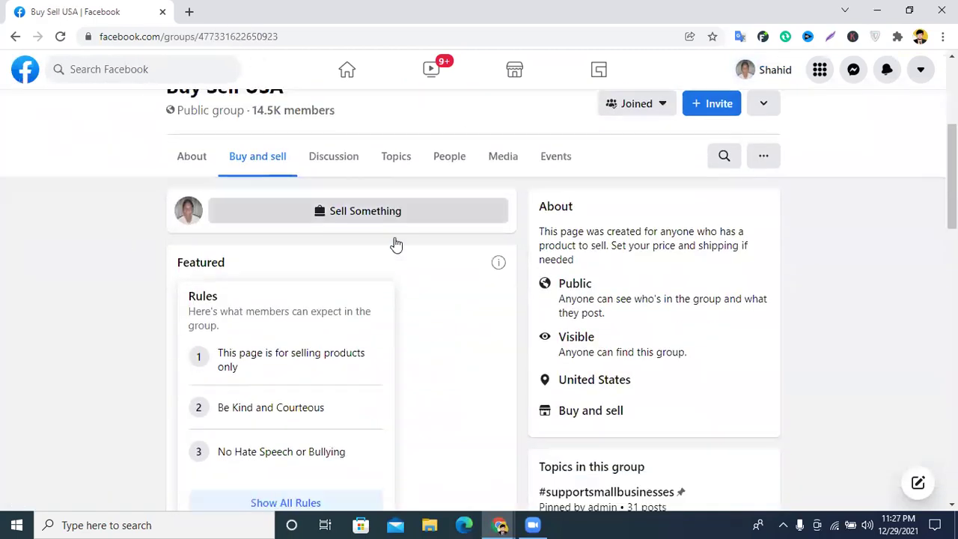
scroll(323, 191, up, 2)
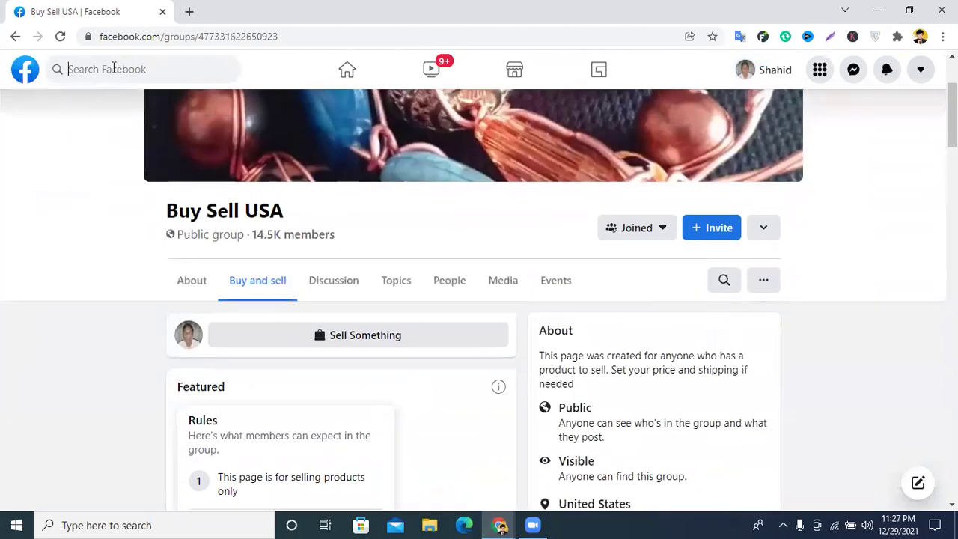
Step: Search Facebook for "buy sell group usa" and filter the results to groups only
click(113, 68)
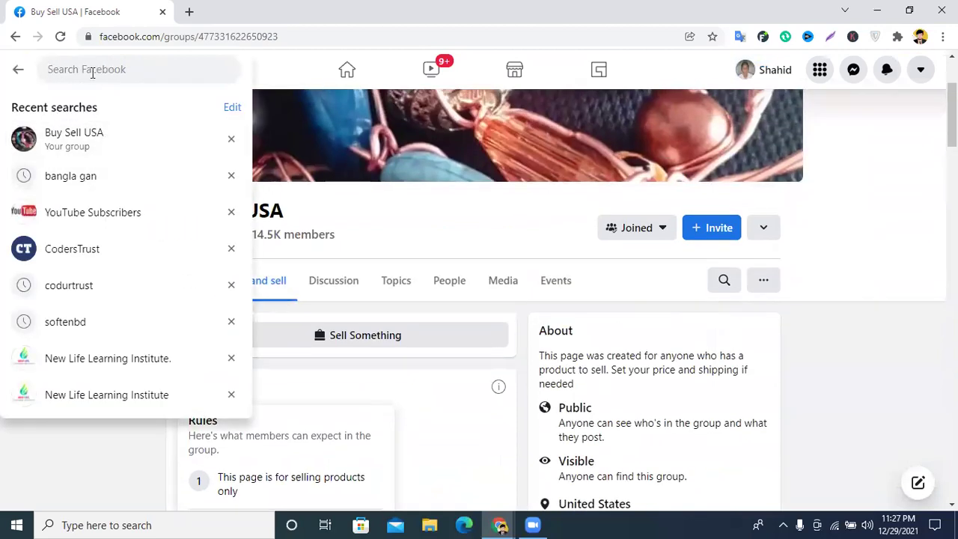
text(buy)
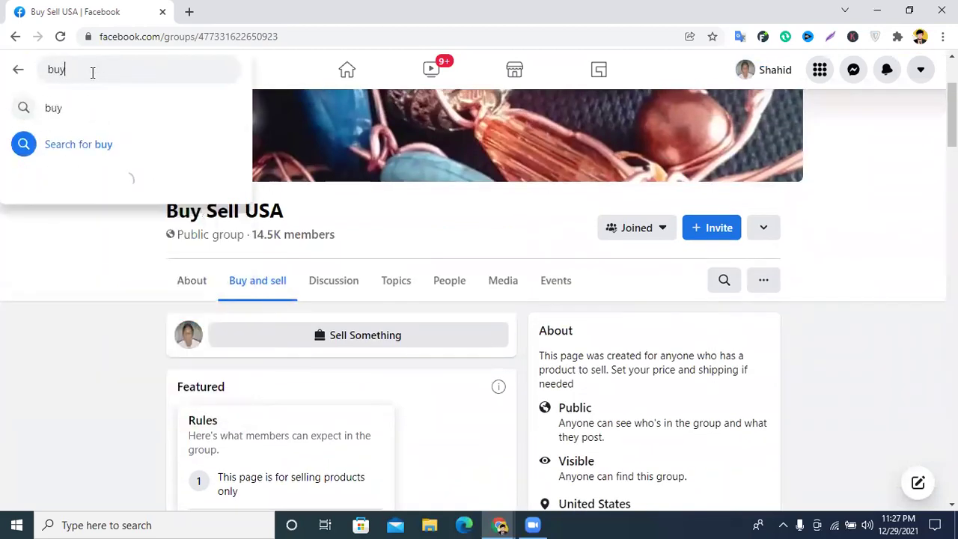
text( se)
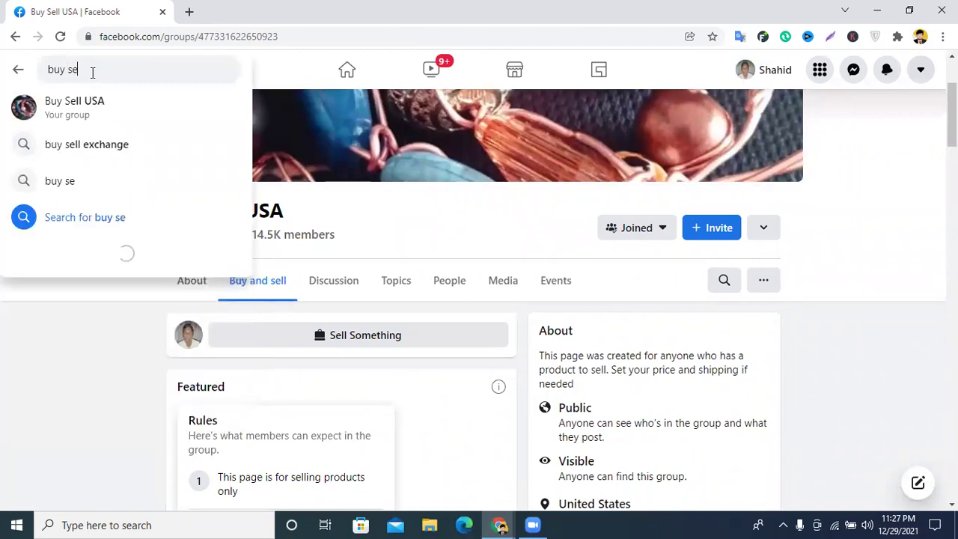
text(ll gr)
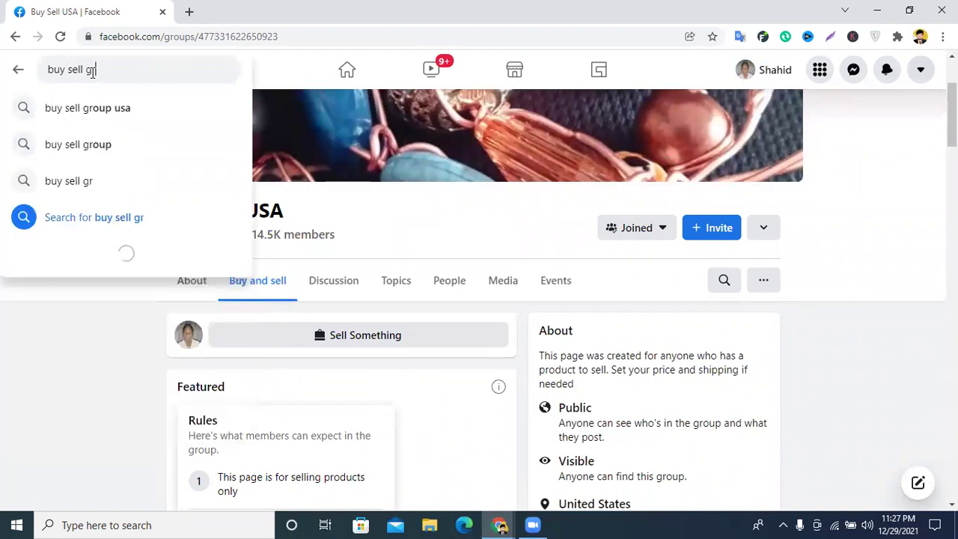
text(oup)
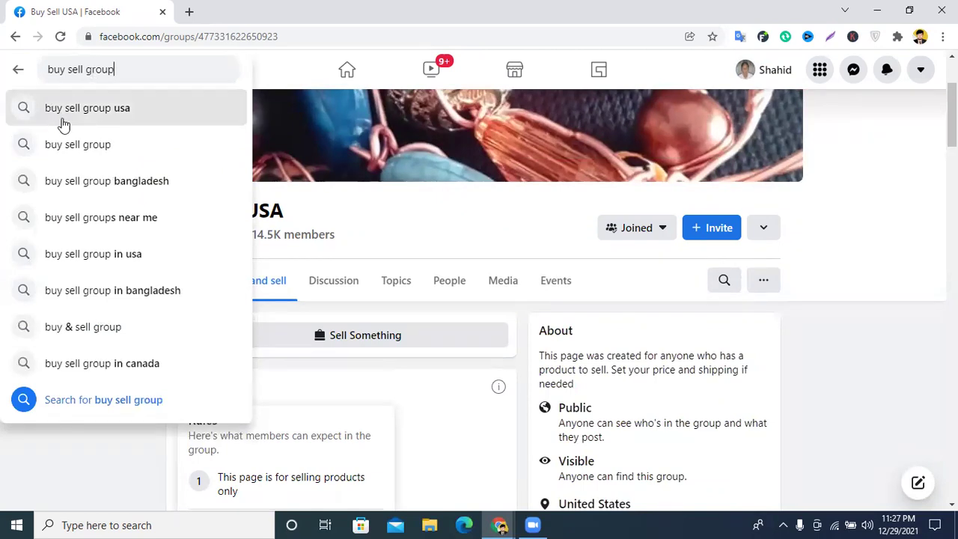
click(79, 113)
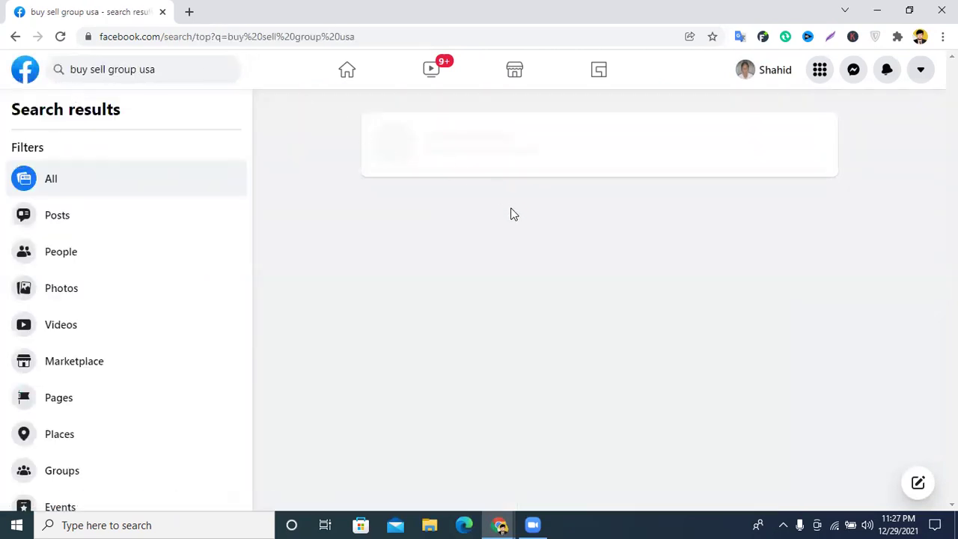
mouse_move(539, 172)
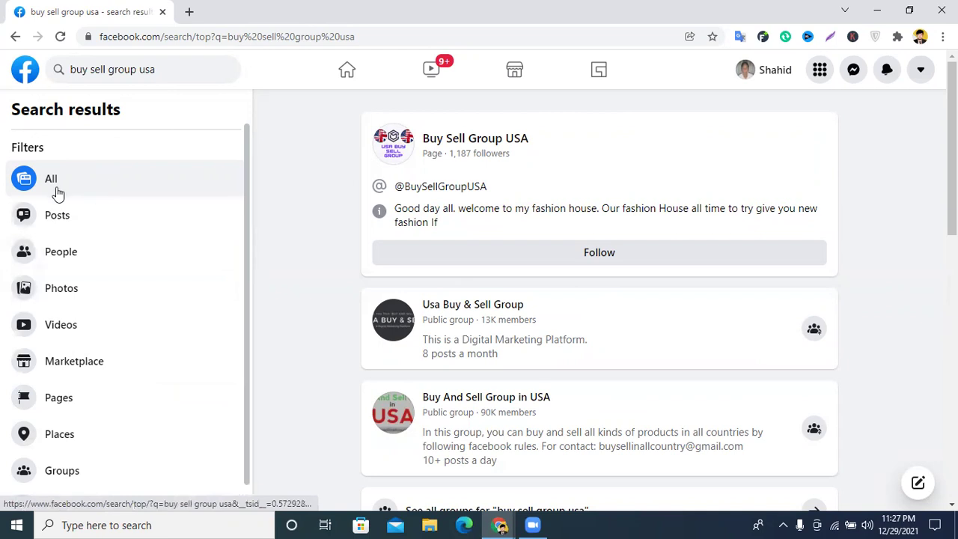
scroll(57, 217, down, 1)
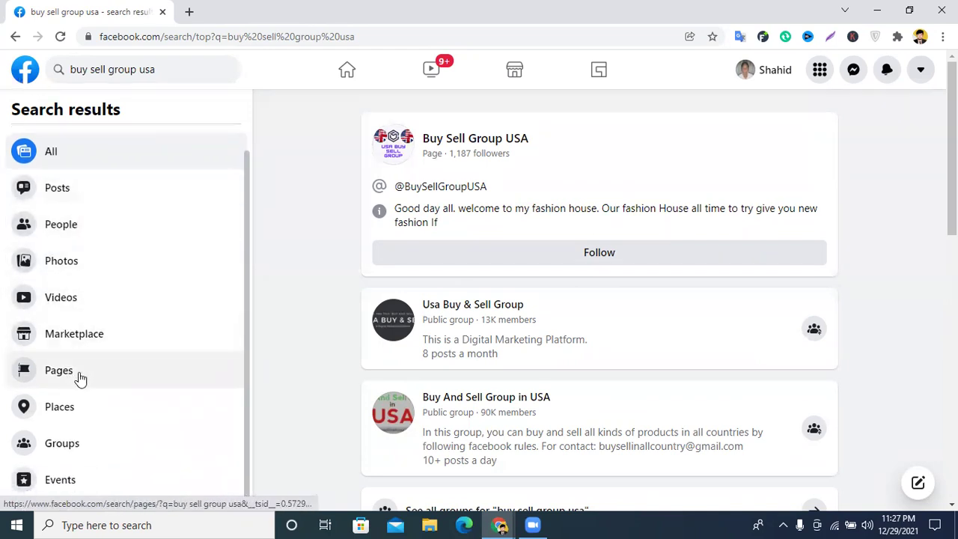
click(75, 452)
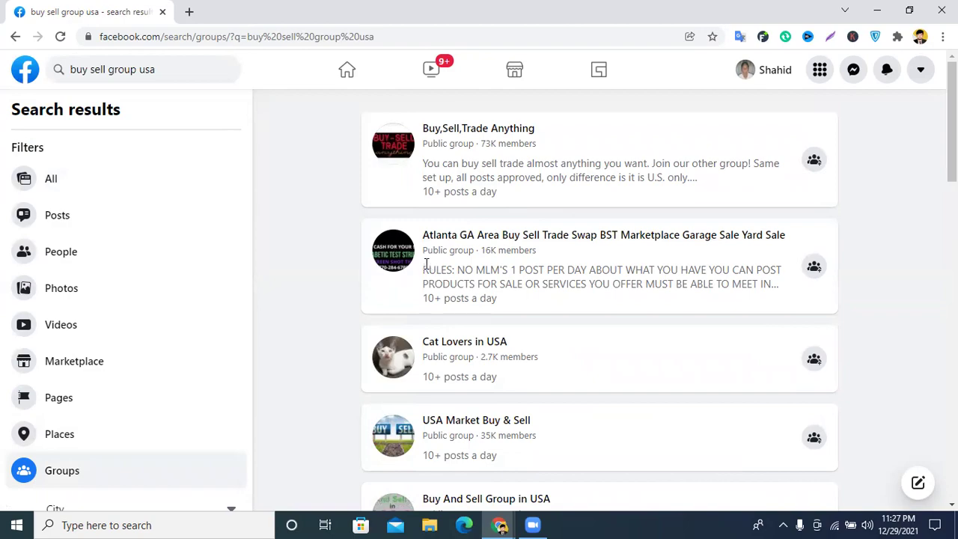
Step: Look through the buy-and-sell groups in the results, comparing their names, member counts and posting activity
scroll(434, 277, down, 6)
scroll(442, 288, down, 12)
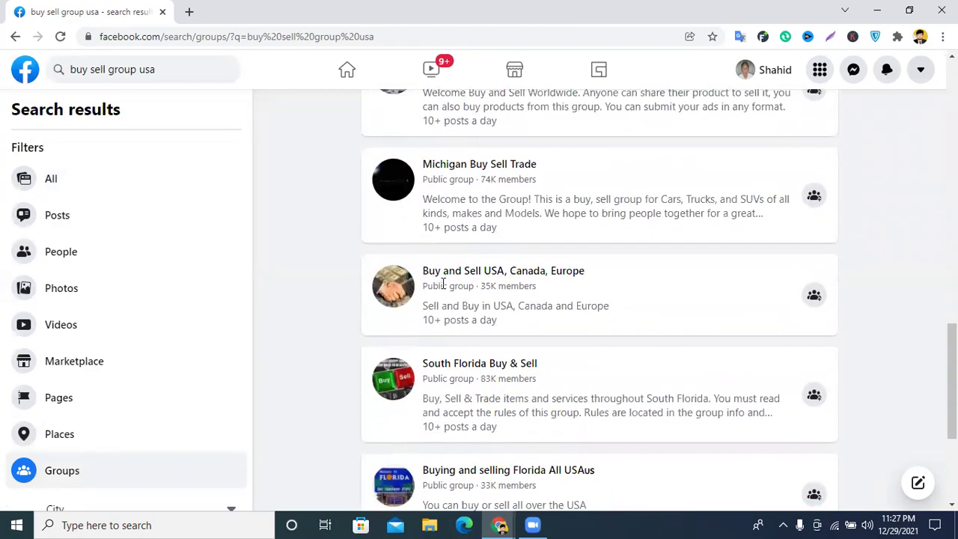
scroll(449, 284, down, 18)
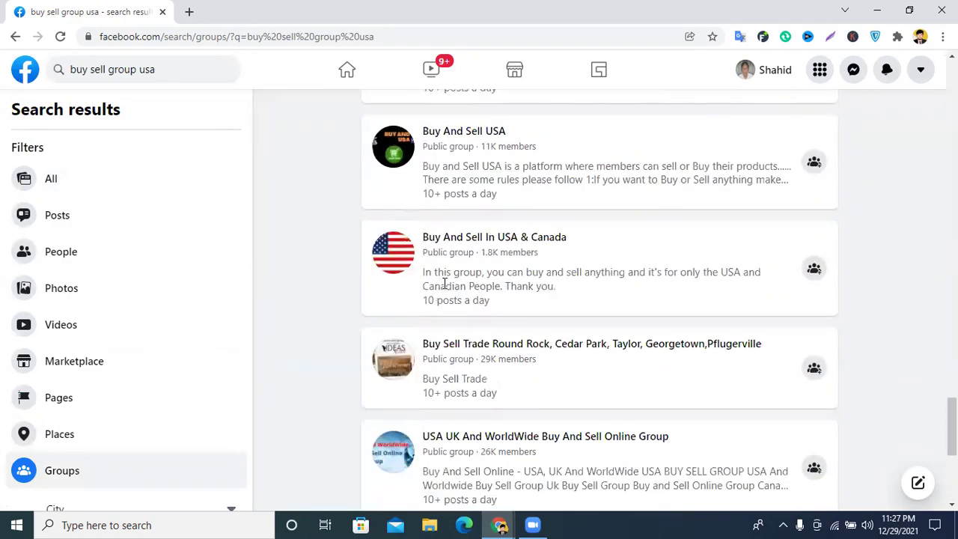
scroll(470, 293, down, 6)
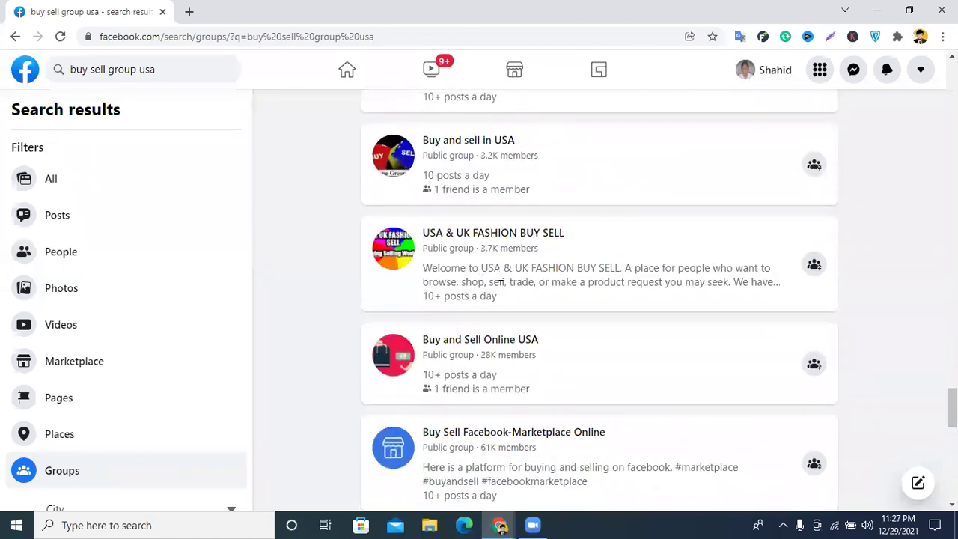
scroll(634, 278, up, 18)
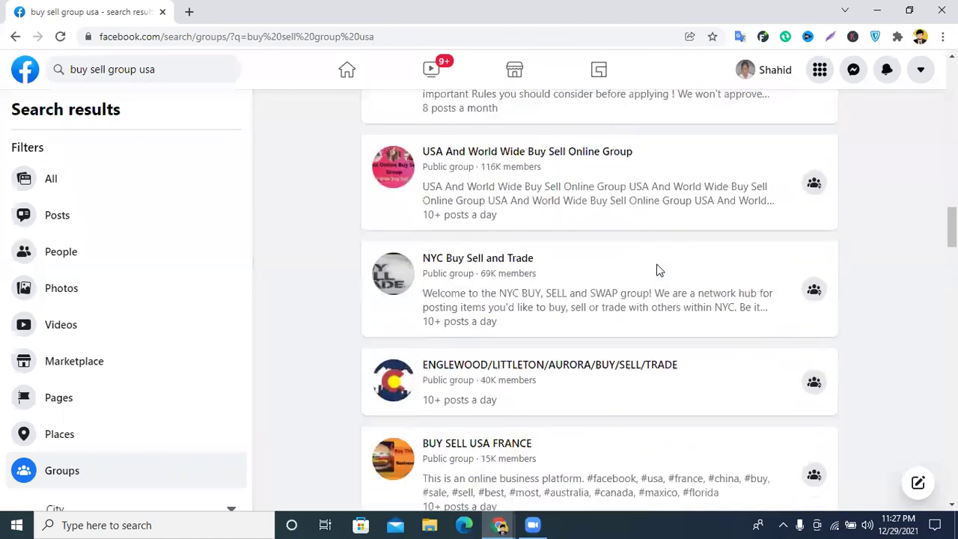
scroll(658, 269, up, 4)
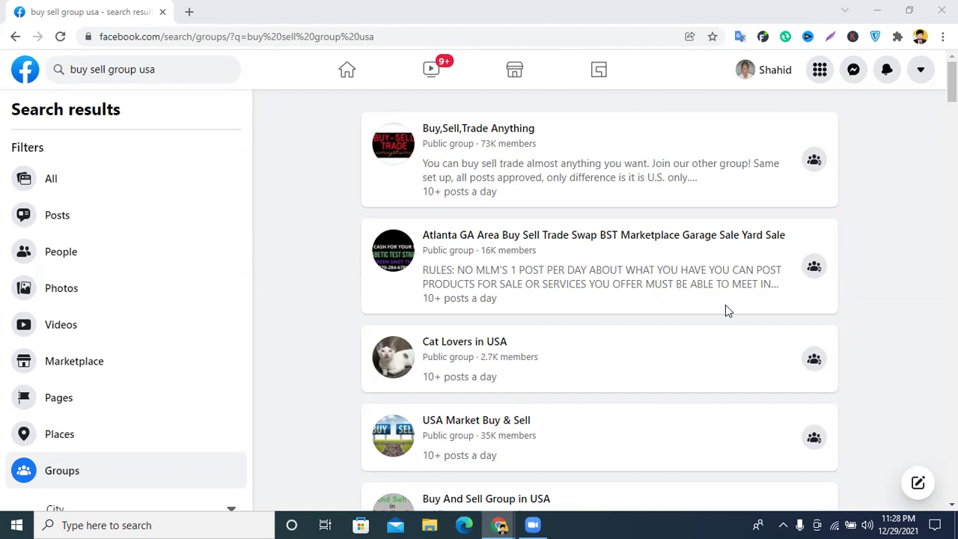
scroll(725, 309, down, 1)
scroll(739, 297, up, 1)
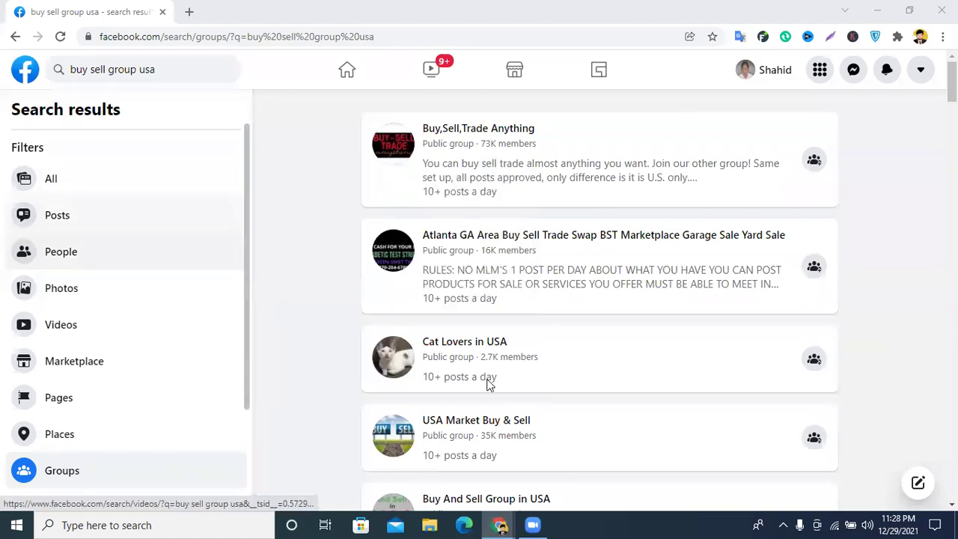
Step: Join Buy,Sell,Trade Anything and submit its participation request, answering that you are a reasonable person who can follow basic rules
click(814, 161)
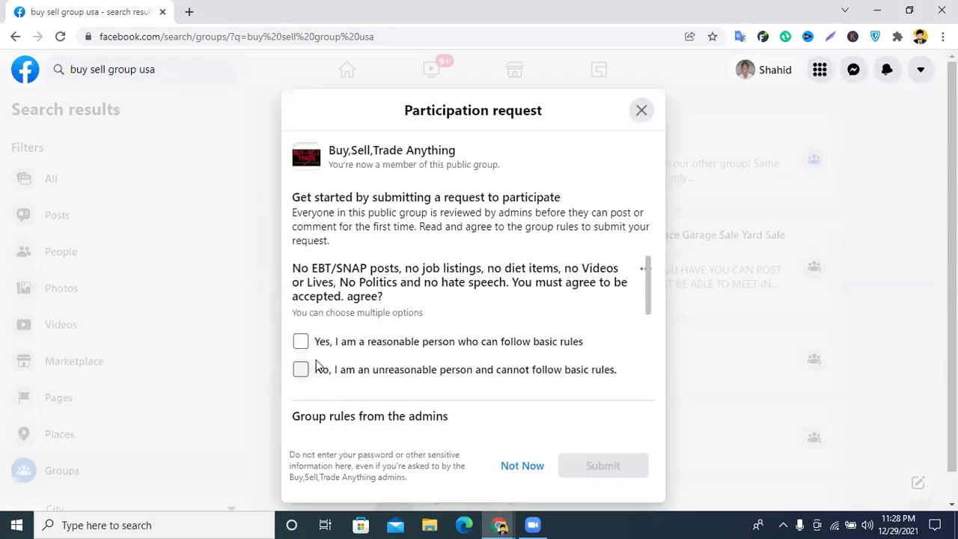
click(302, 341)
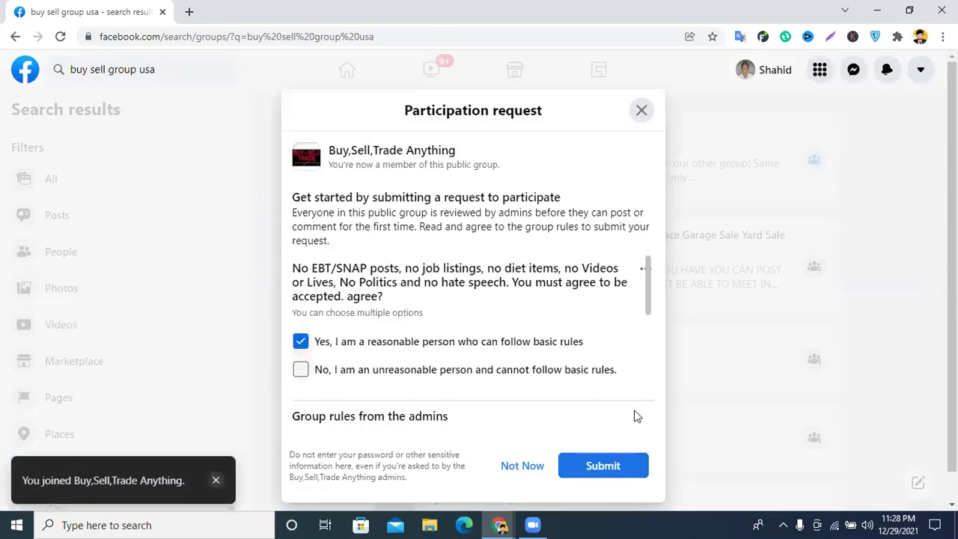
click(606, 467)
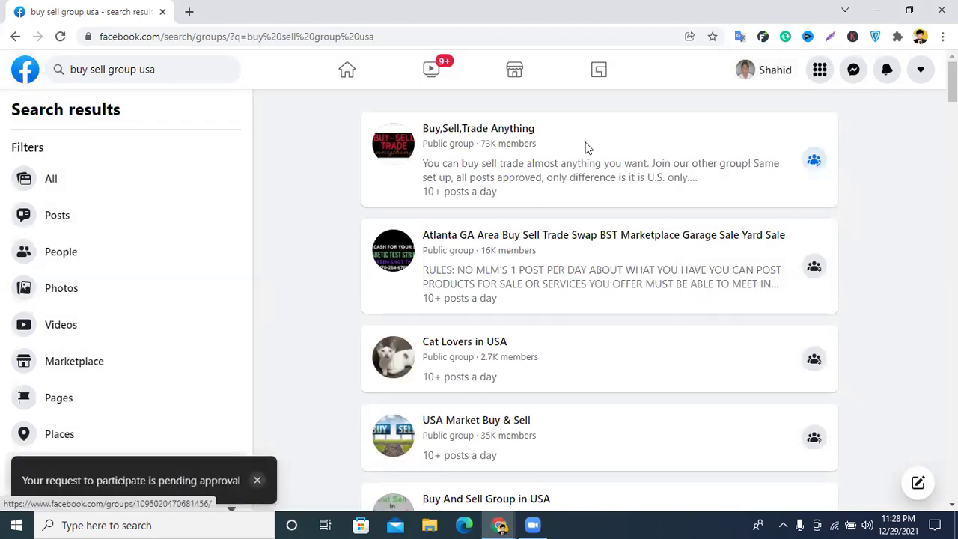
Step: Join the Atlanta GA Area Buy Sell Trade Swap group, agree to its group rules and submit the participation request
click(815, 268)
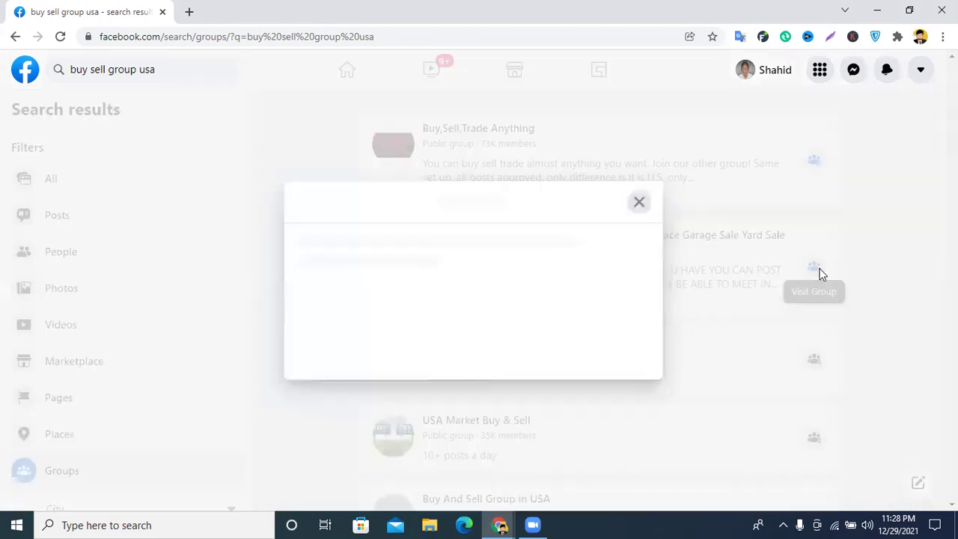
click(300, 311)
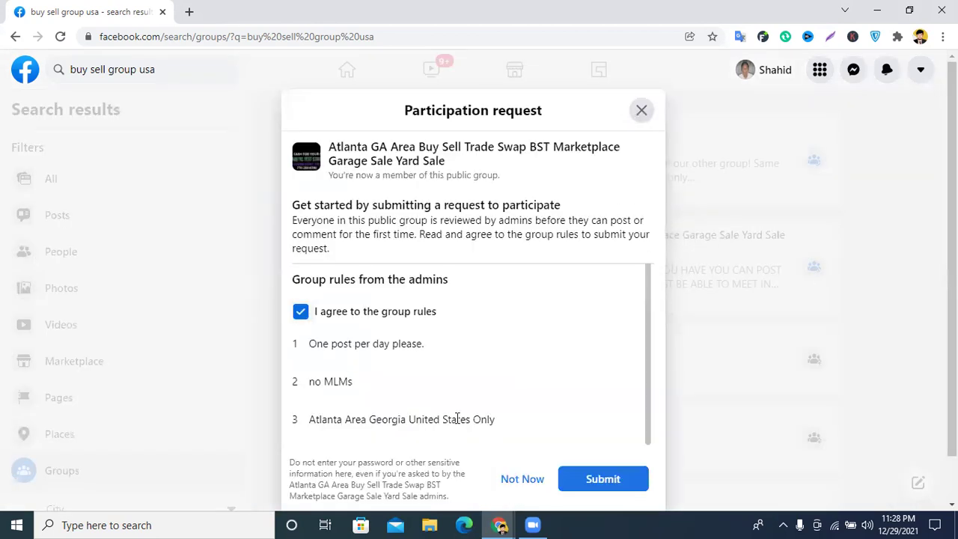
click(603, 479)
Step: Join the groups Cat Lovers in USA, USA Market Buy & Sell and Buy And Sell Group in USA
scroll(816, 194, down, 3)
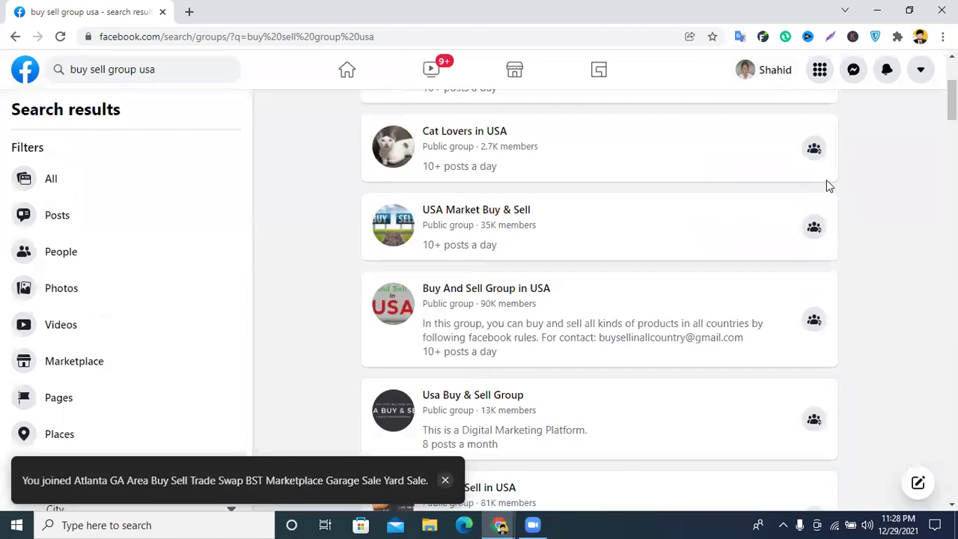
scroll(826, 179, up, 2)
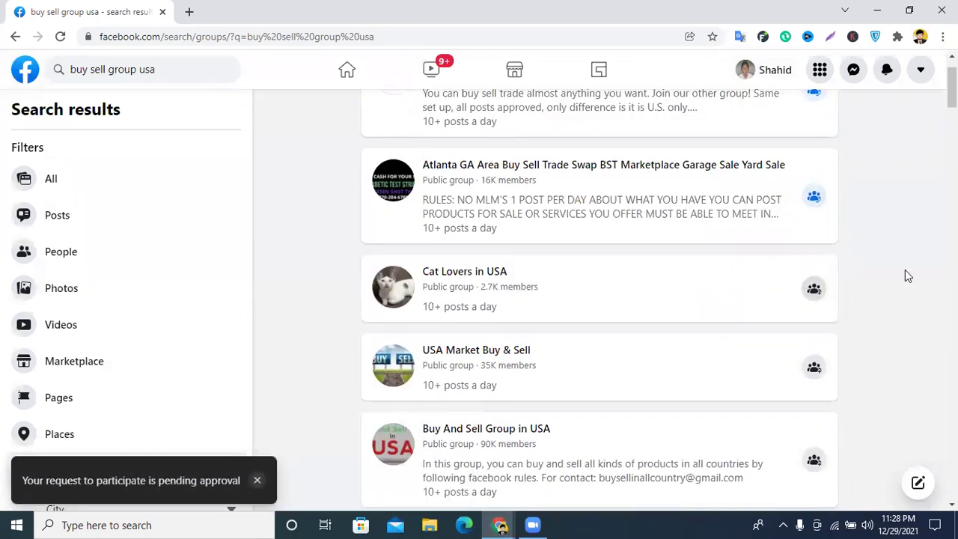
click(813, 366)
click(814, 459)
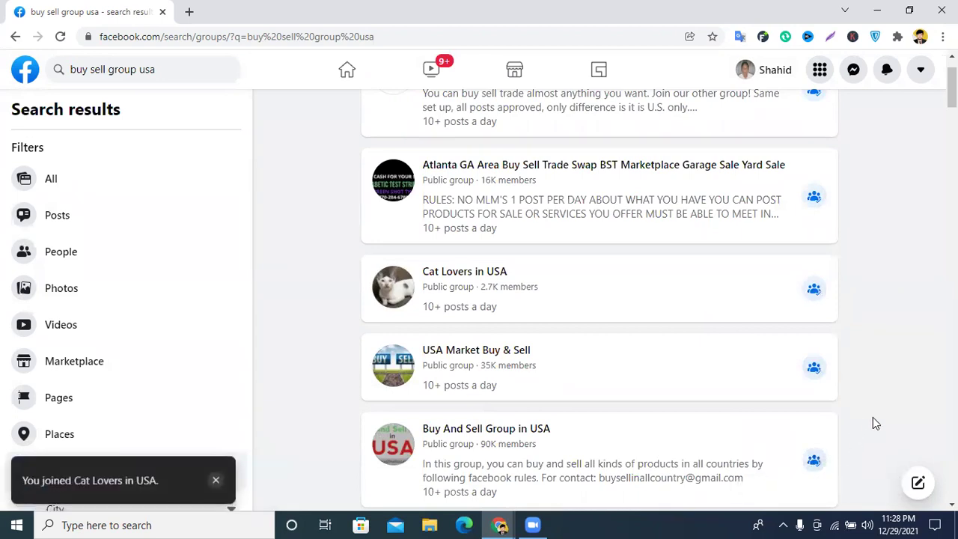
Step: Review the joined groups in the results and examine the remaining buy-and-sell groups' member counts and descriptions
scroll(872, 416, up, 1)
scroll(870, 407, down, 5)
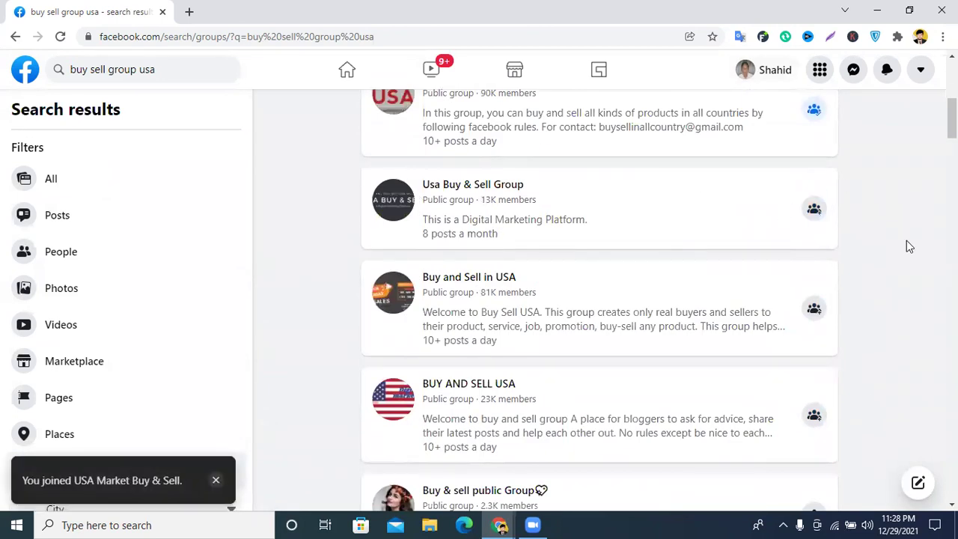
scroll(705, 216, up, 4)
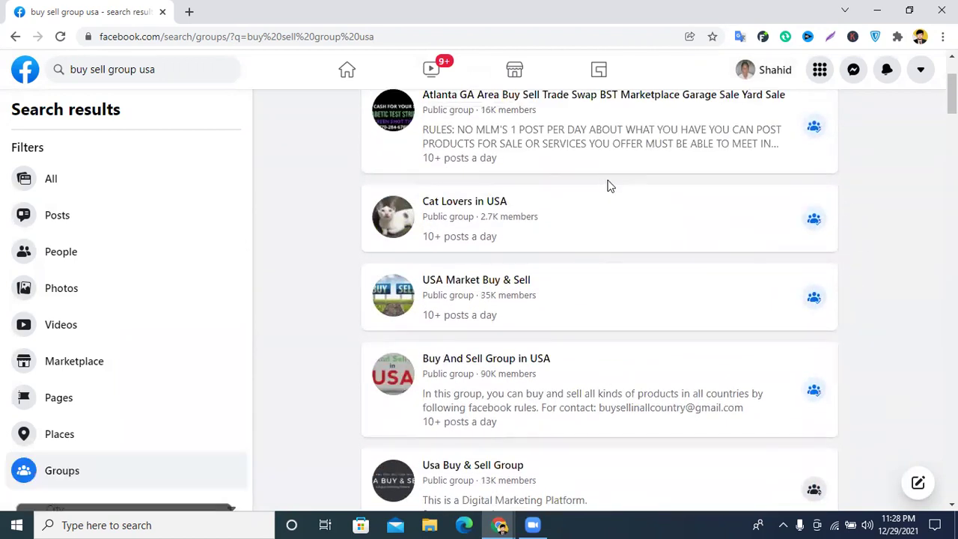
scroll(656, 220, up, 2)
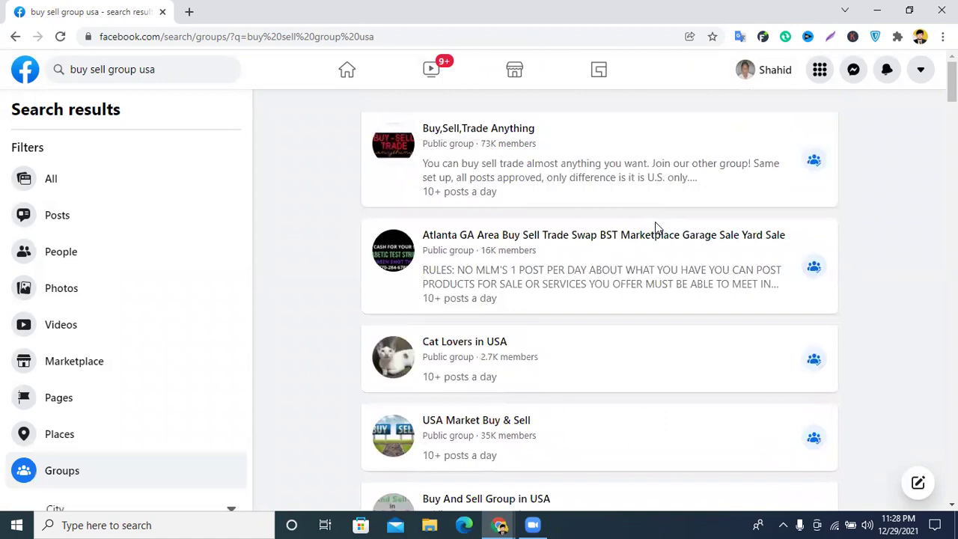
scroll(656, 226, down, 9)
scroll(763, 243, up, 4)
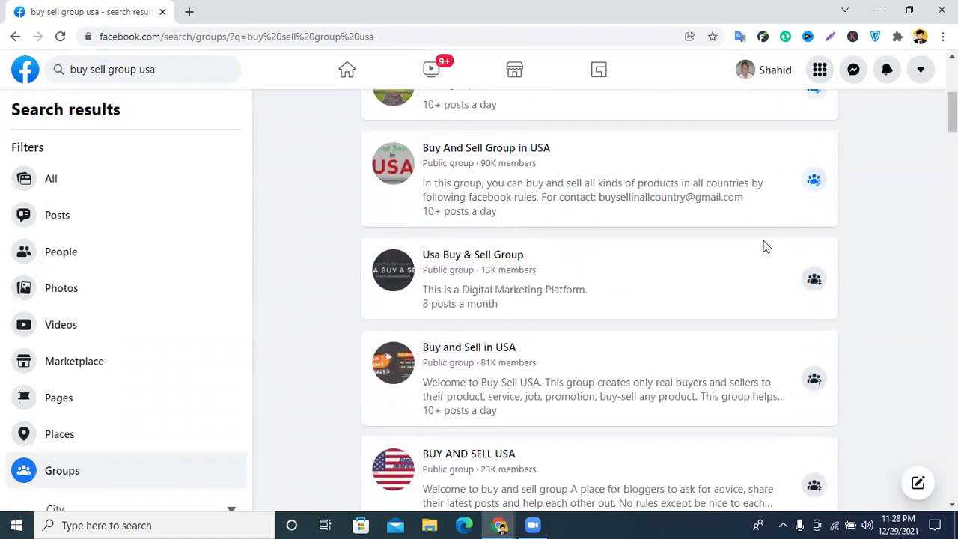
scroll(765, 246, down, 7)
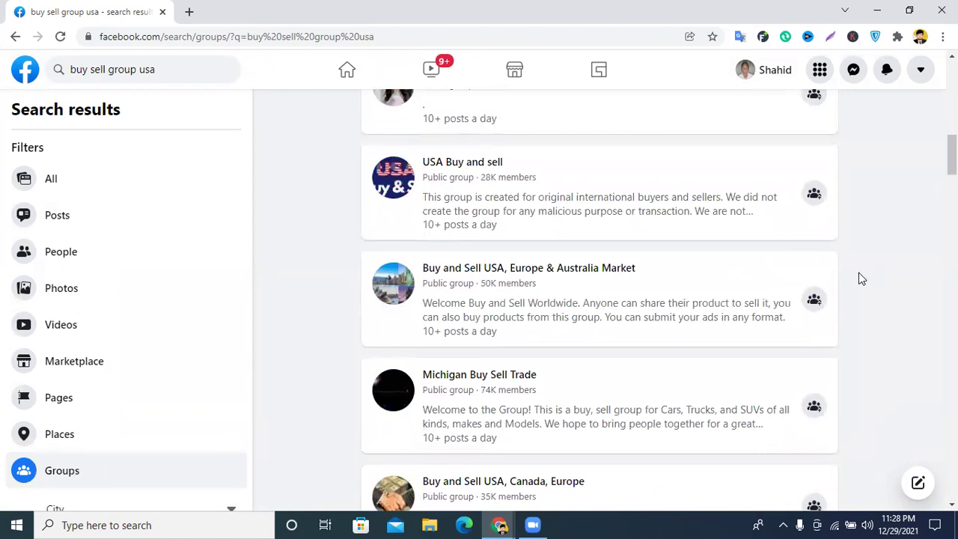
scroll(859, 277, up, 1)
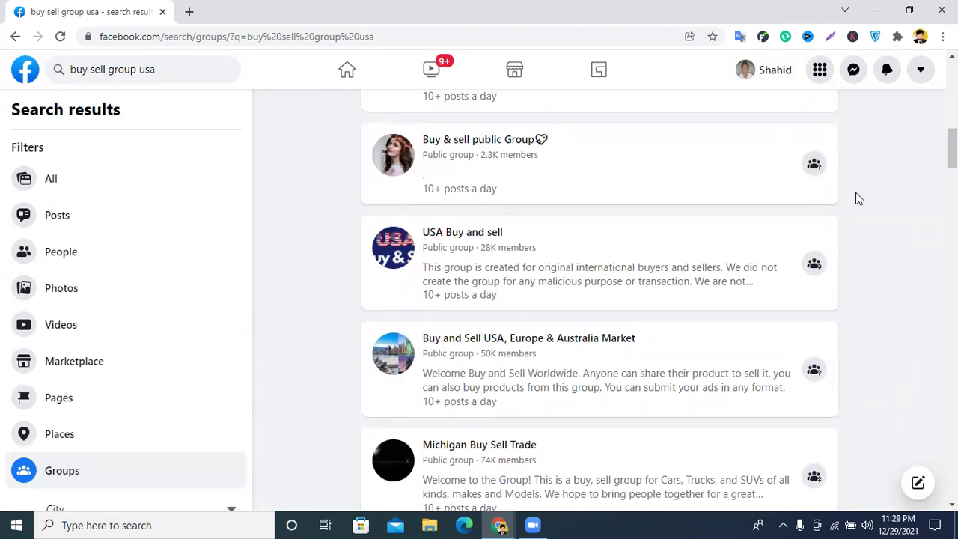
scroll(858, 198, up, 10)
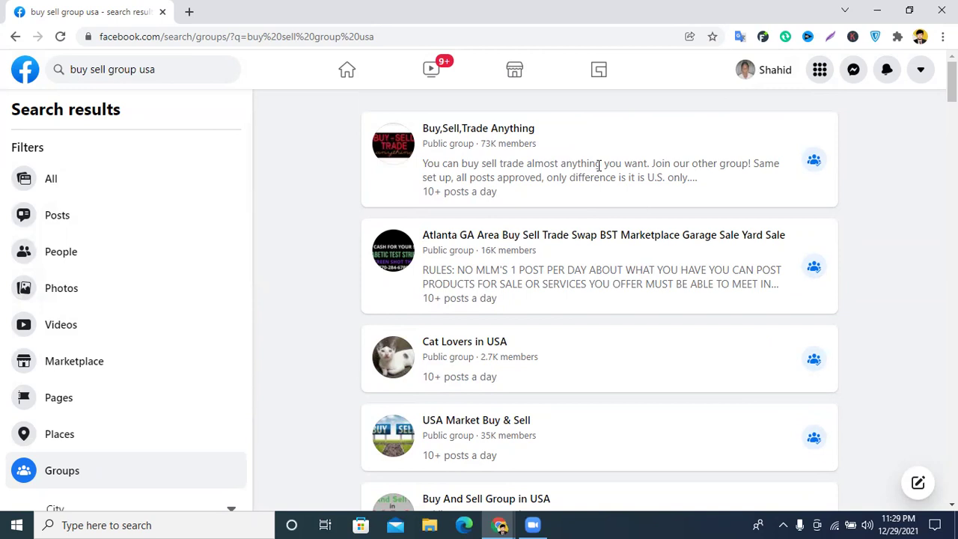
Step: Open the account's own profile page and look over its intro, friends and posts
click(773, 75)
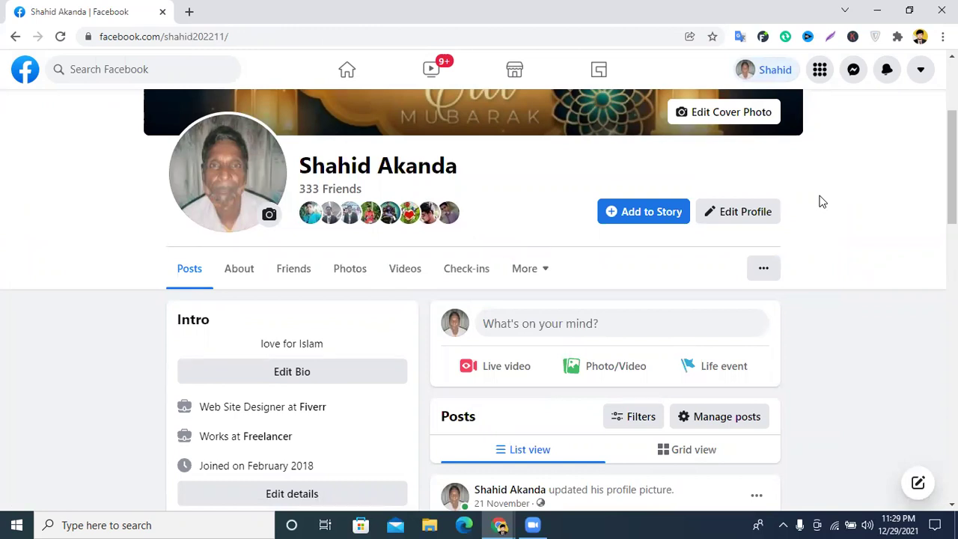
scroll(821, 201, down, 5)
scroll(821, 200, down, 6)
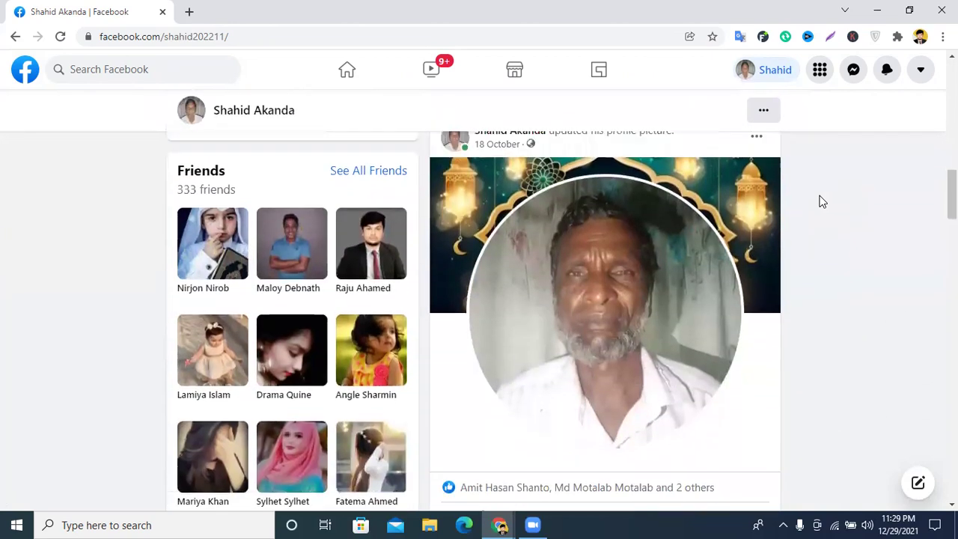
scroll(822, 200, up, 10)
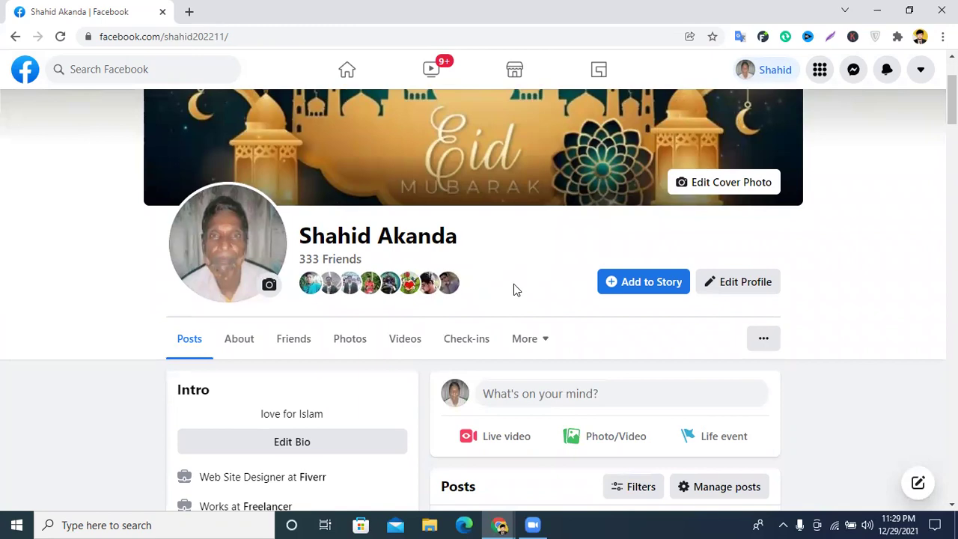
scroll(532, 250, down, 3)
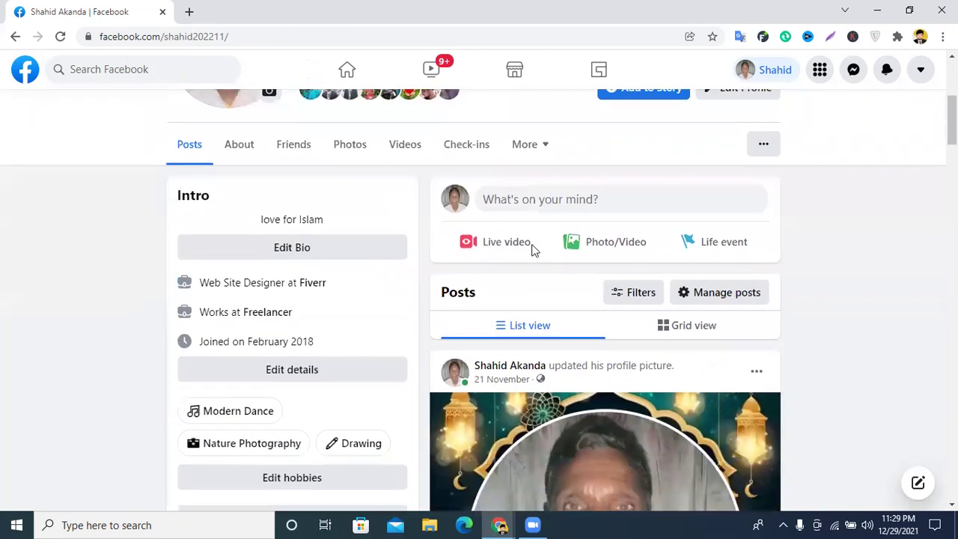
scroll(838, 220, up, 5)
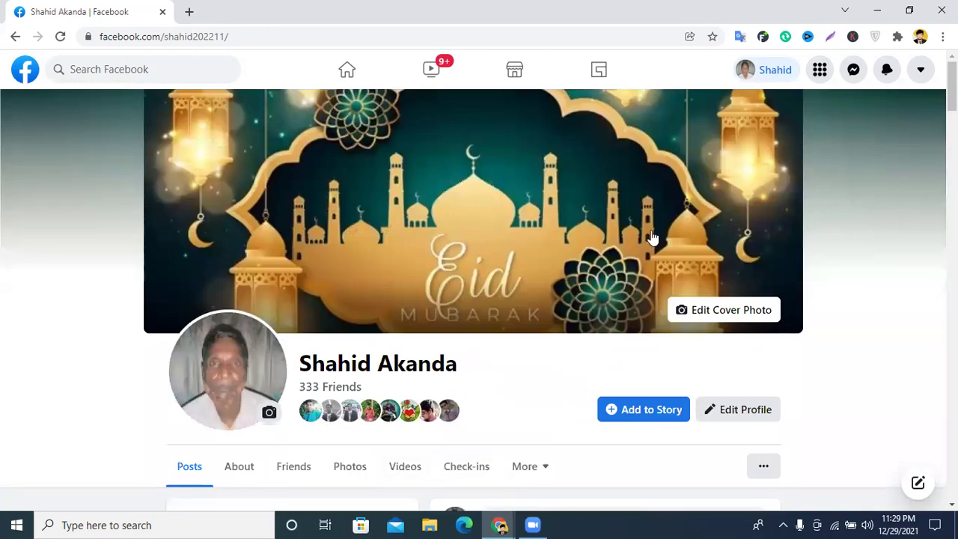
scroll(333, 270, down, 5)
scroll(846, 303, up, 4)
scroll(484, 229, down, 3)
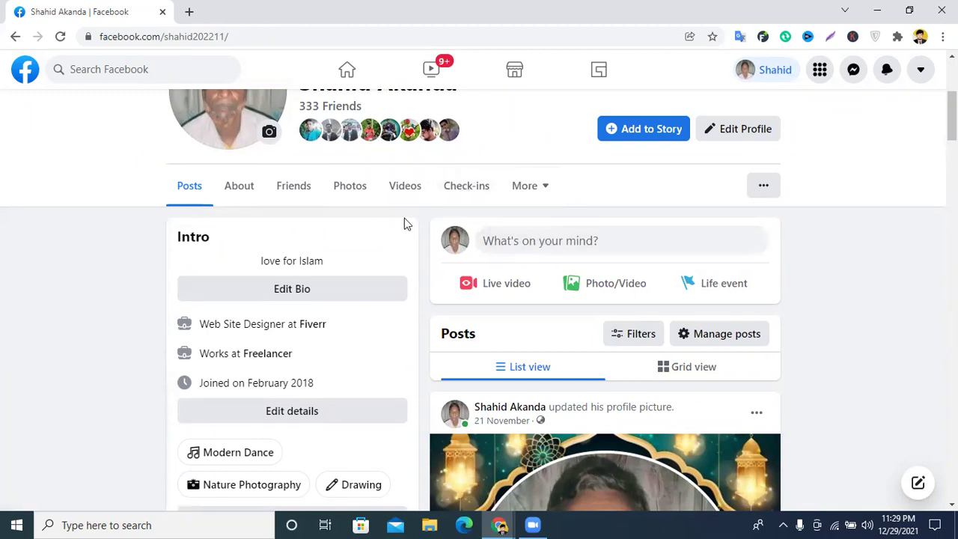
Step: Open the list of groups on the profile
click(531, 187)
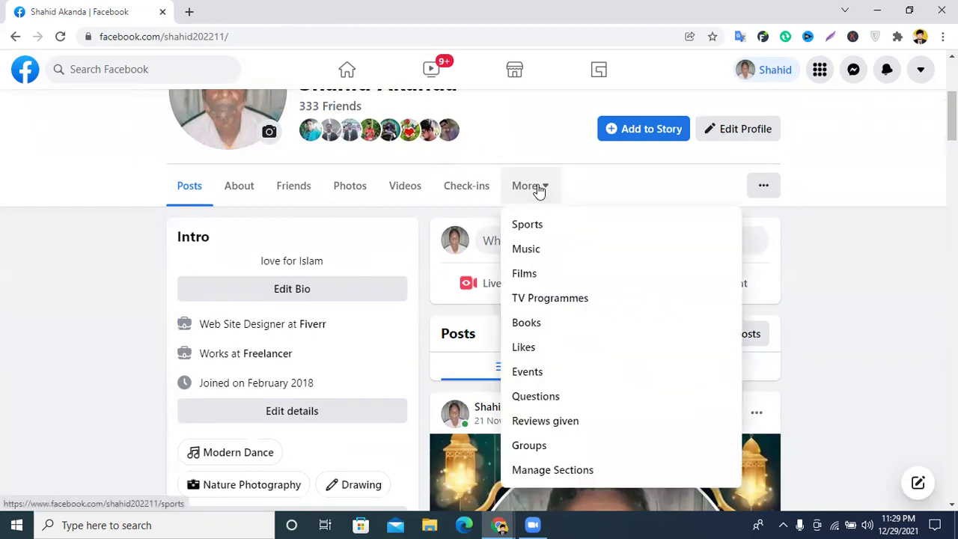
scroll(537, 190, down, 1)
scroll(538, 191, down, 2)
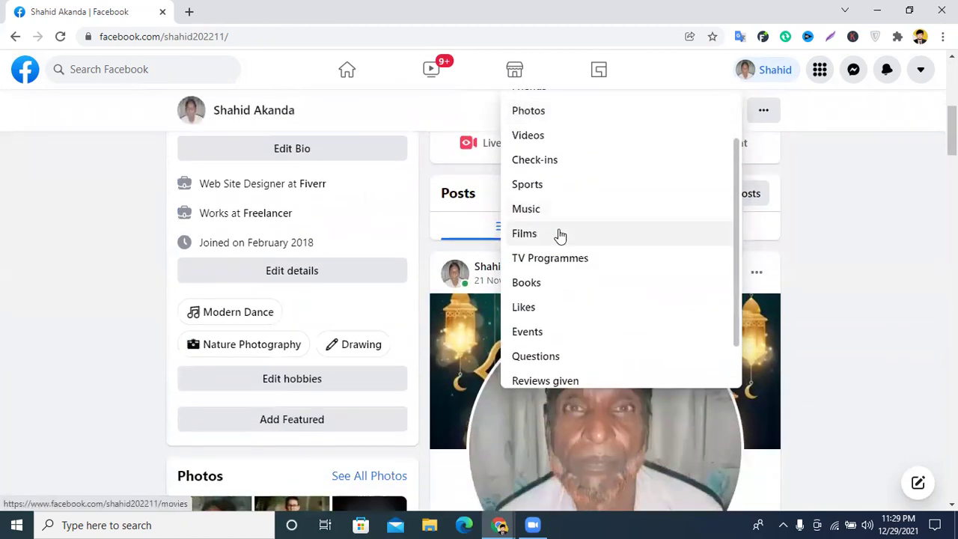
scroll(560, 235, down, 1)
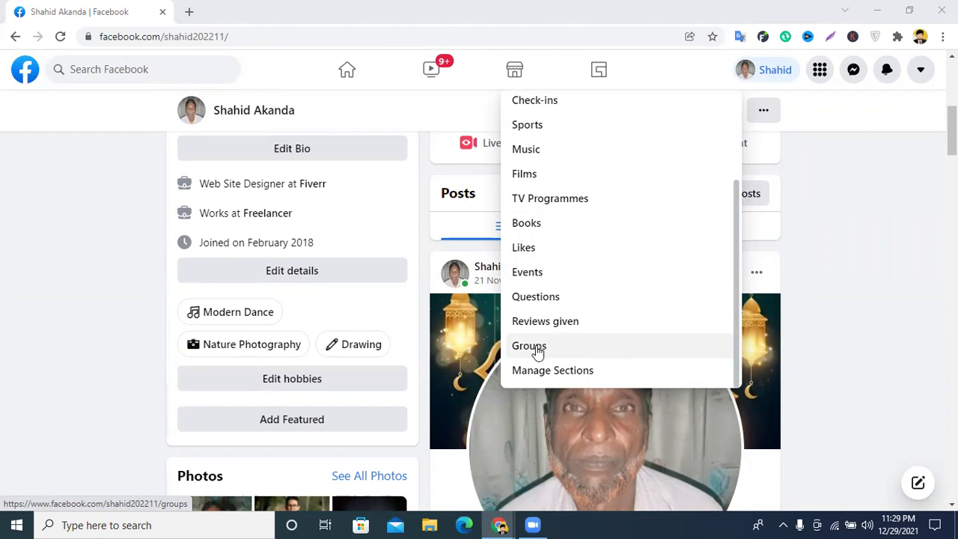
click(562, 348)
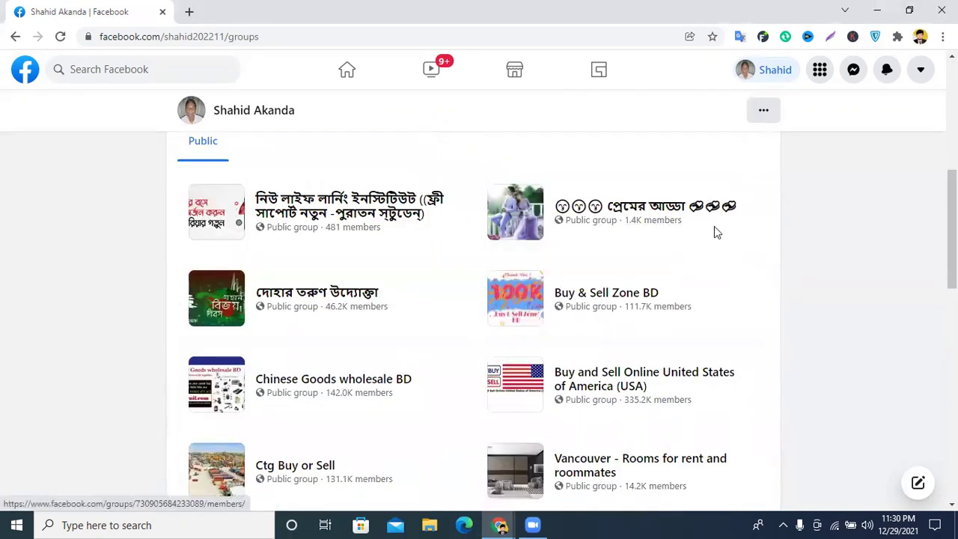
Step: Look through the profile's public groups, comparing their names and member counts
scroll(714, 226, up, 3)
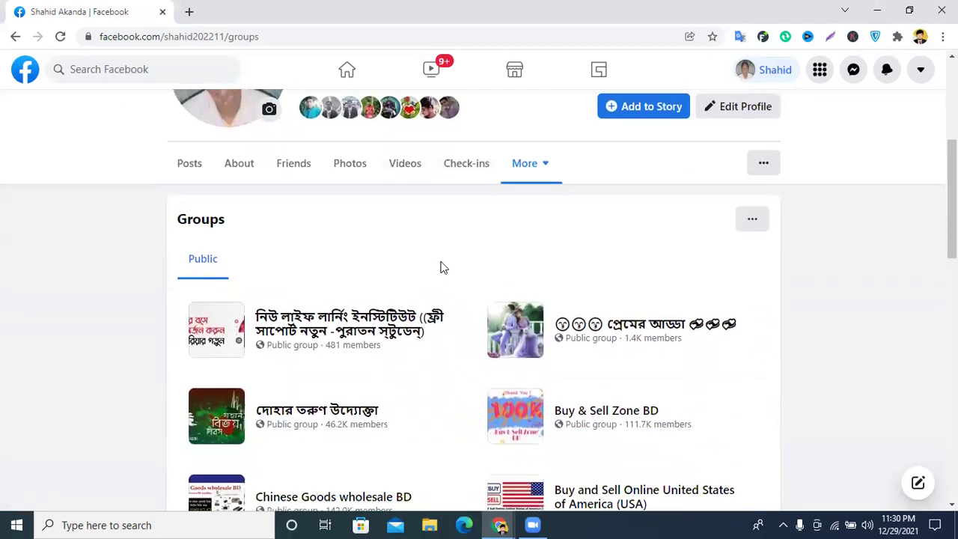
scroll(442, 267, down, 6)
scroll(449, 276, down, 6)
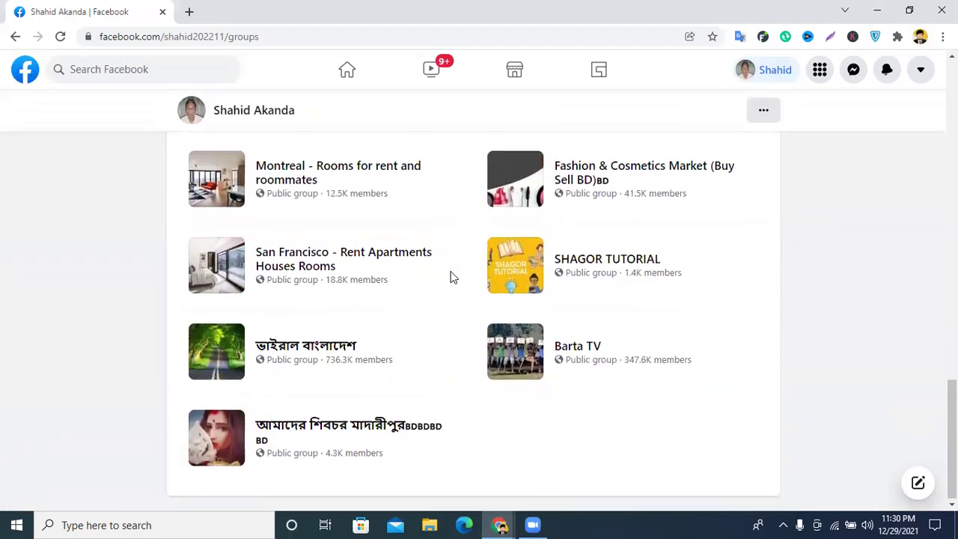
scroll(410, 307, up, 5)
scroll(410, 307, up, 10)
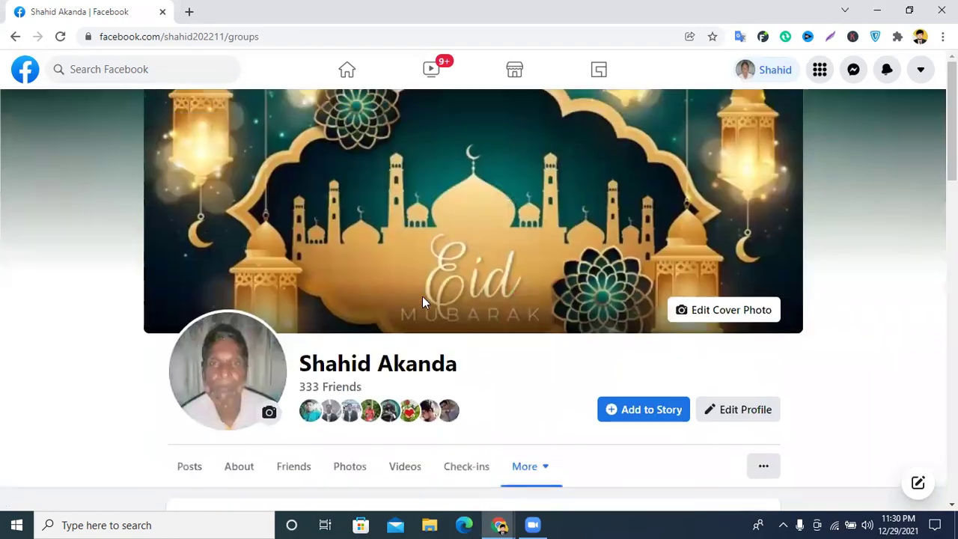
scroll(409, 304, down, 5)
scroll(462, 254, down, 10)
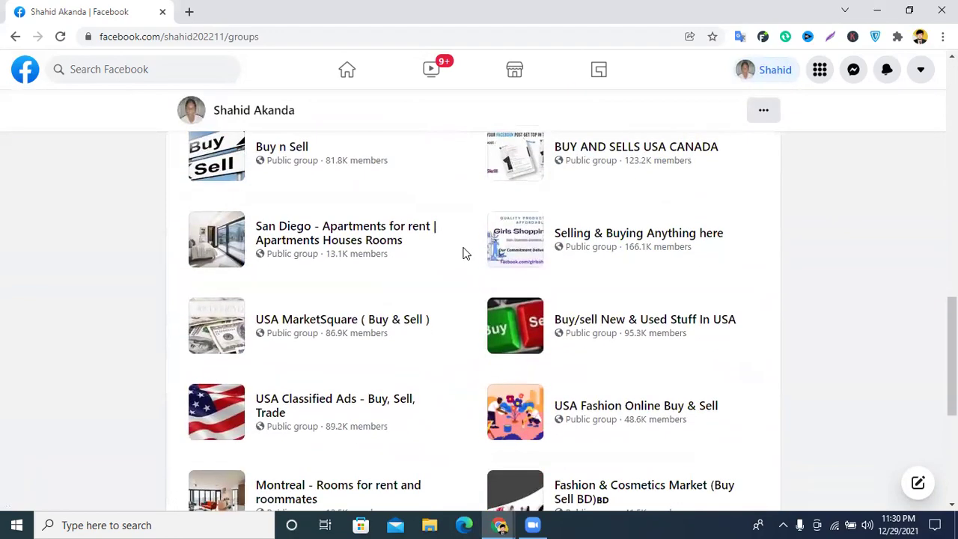
scroll(464, 249, up, 12)
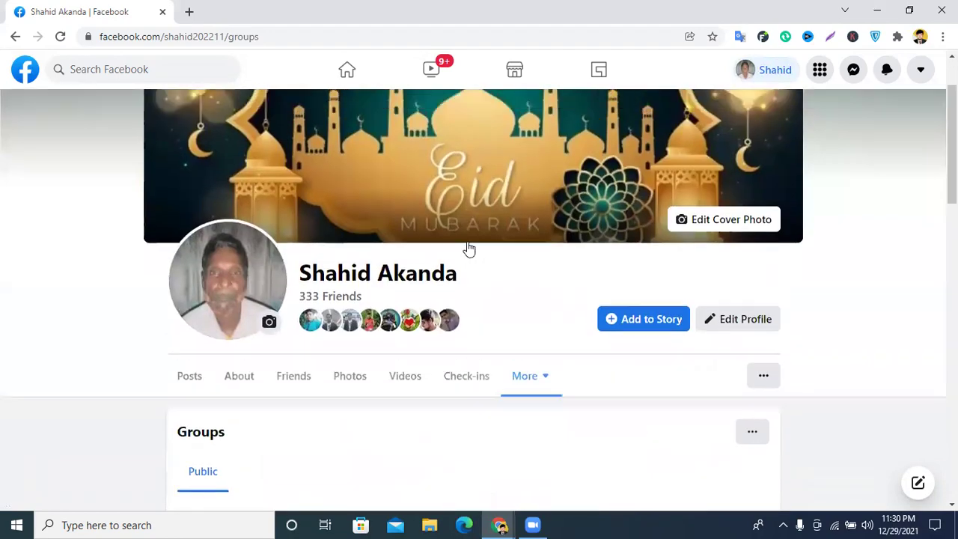
scroll(466, 248, down, 7)
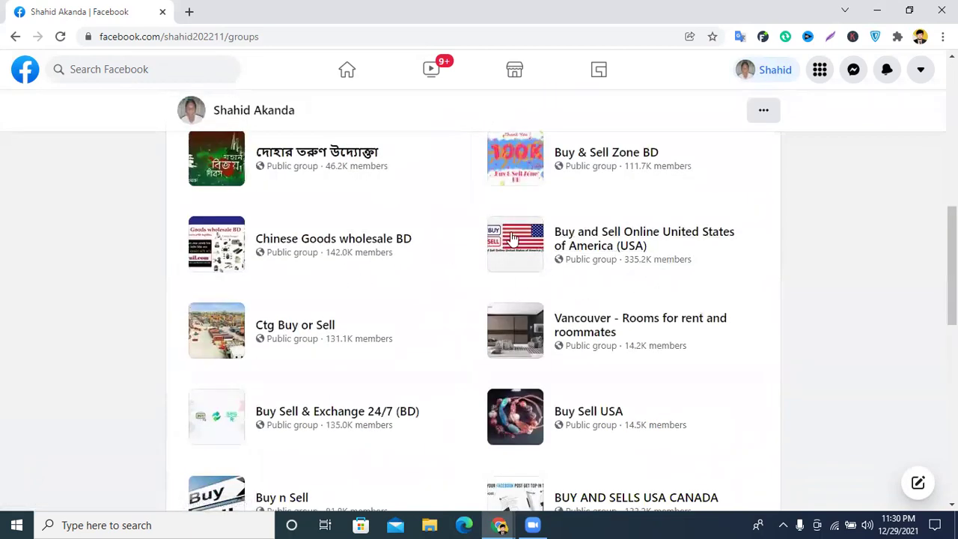
Step: Open the group Buy and Sell Online United States of America (USA) in a new browser tab
mouse_move(618, 266)
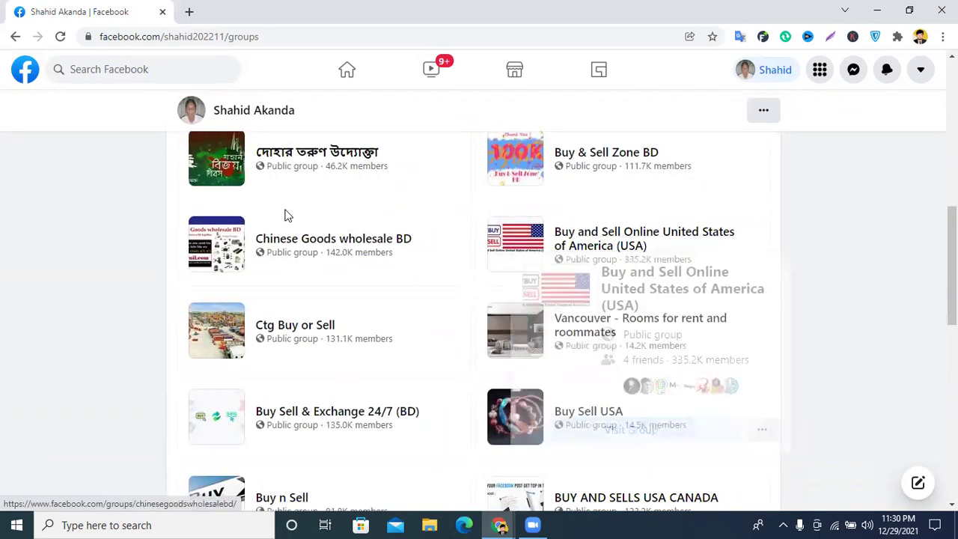
mouse_move(595, 249)
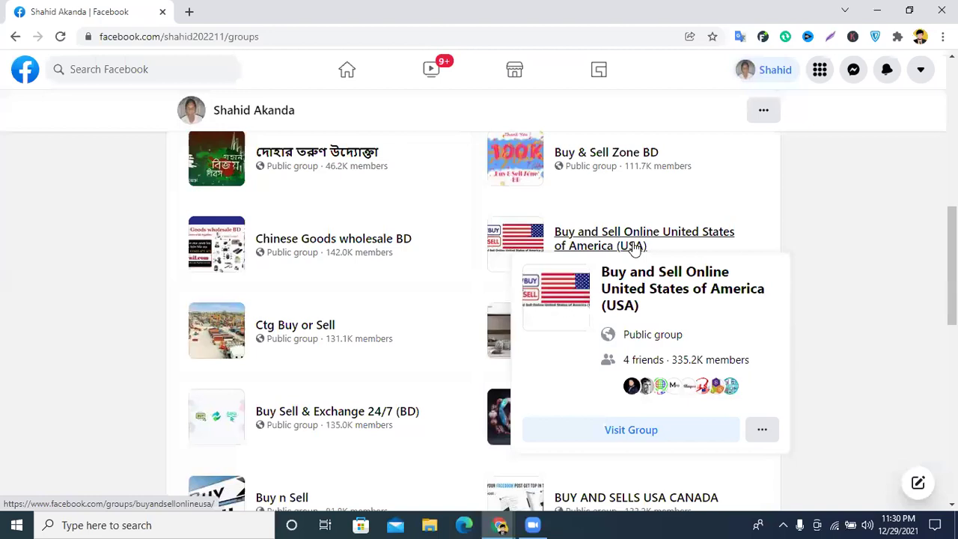
right_click(587, 239)
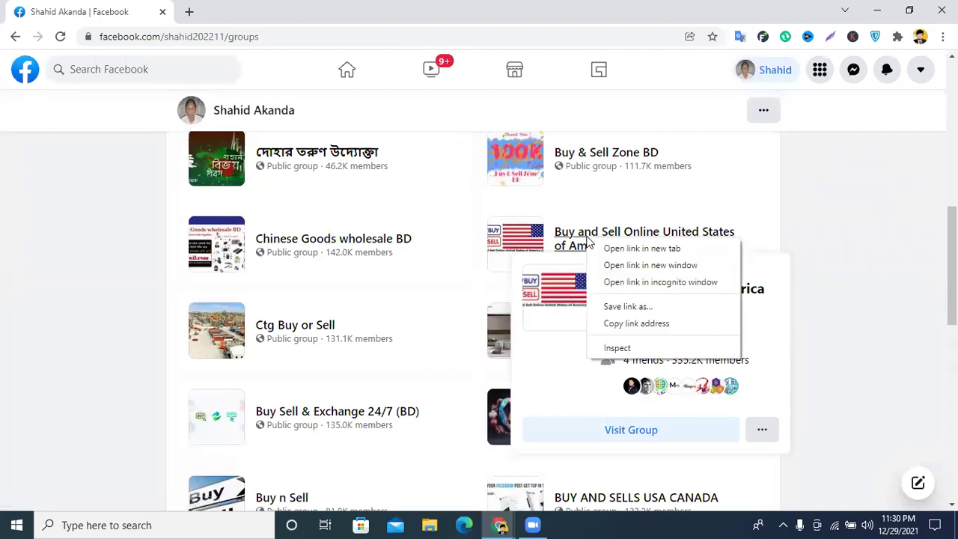
click(642, 248)
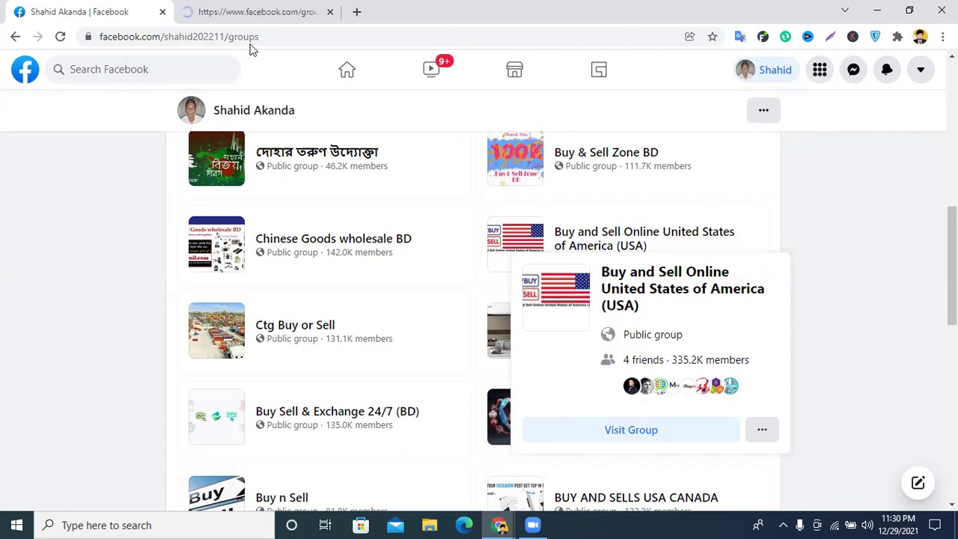
Step: Open the groups Buy Sell & Exchange 24/7 (BD) and Buy Sell USA from the profile's group list in new browser tabs
click(247, 11)
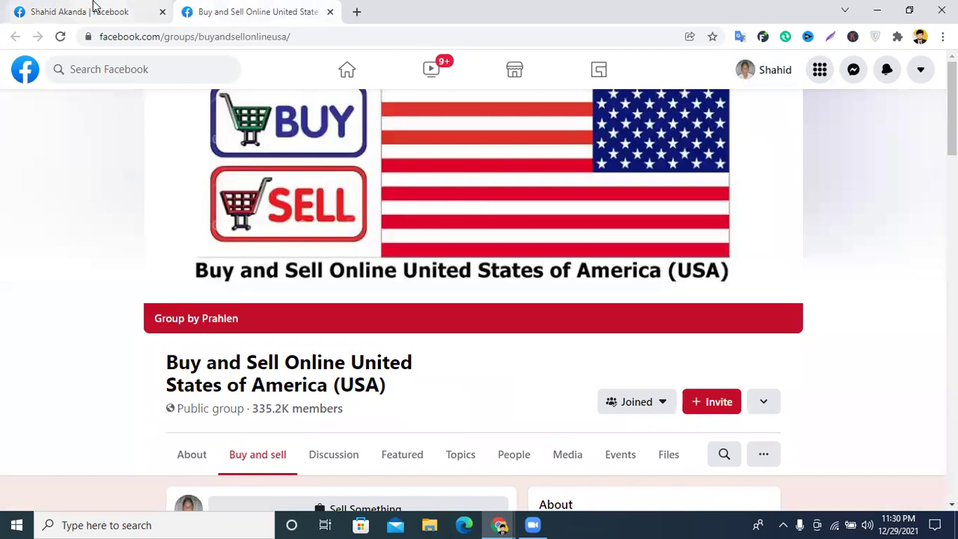
click(92, 9)
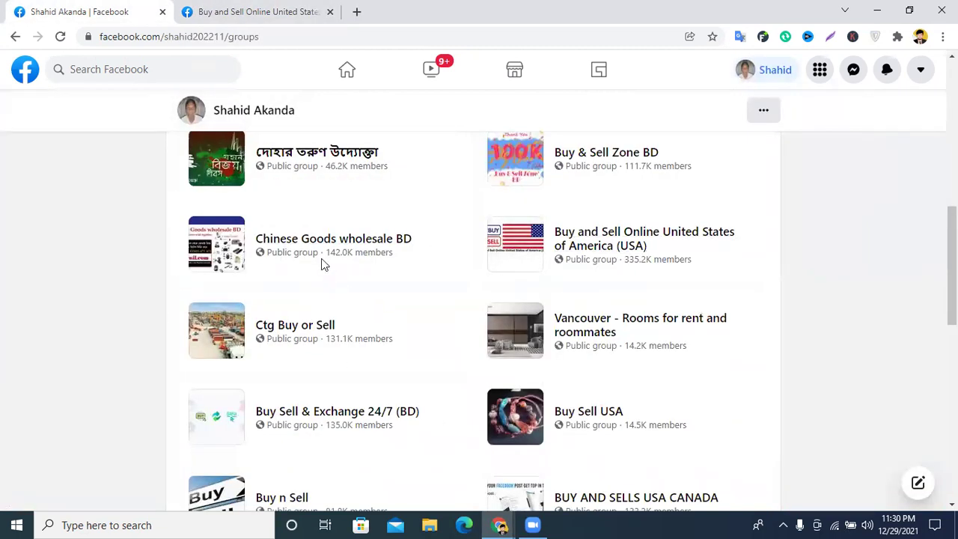
scroll(510, 298, down, 1)
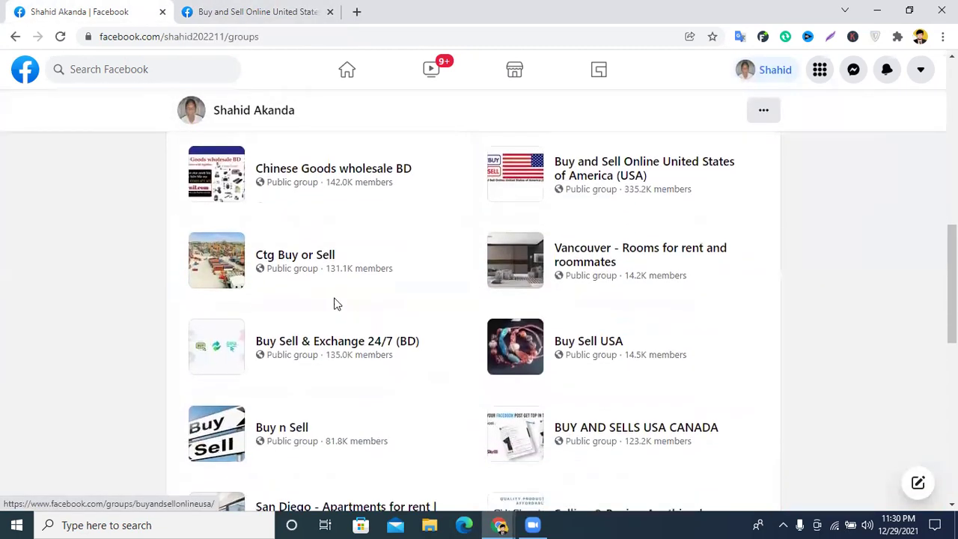
right_click(285, 347)
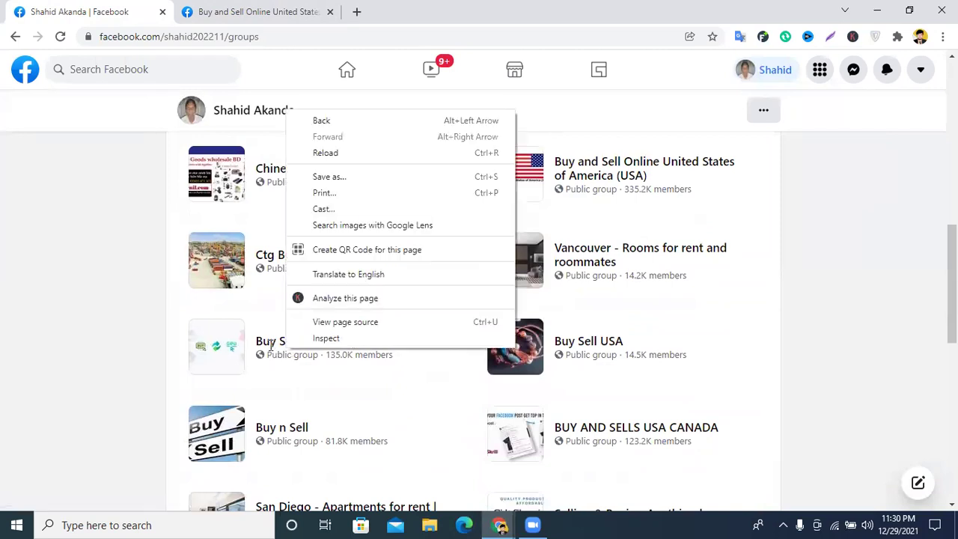
right_click(285, 348)
click(315, 357)
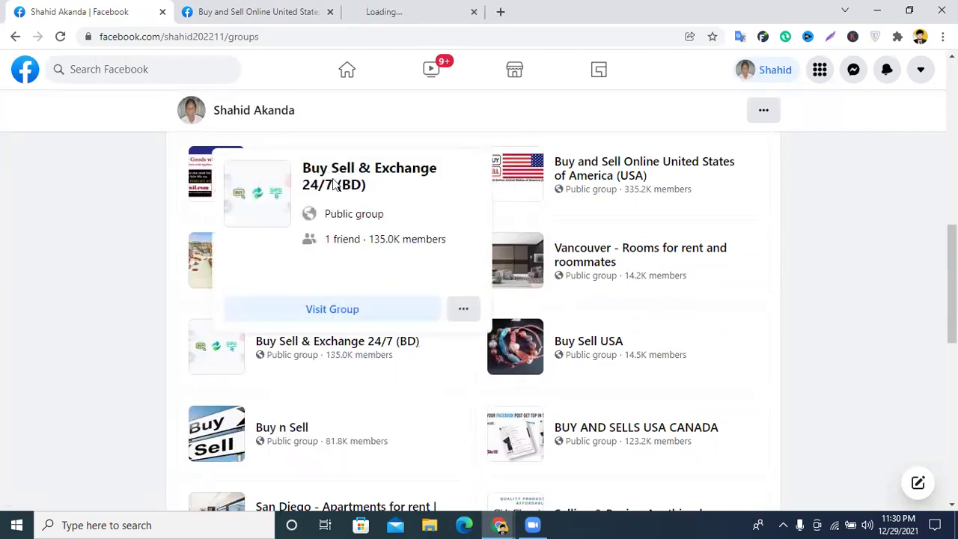
right_click(590, 345)
click(658, 354)
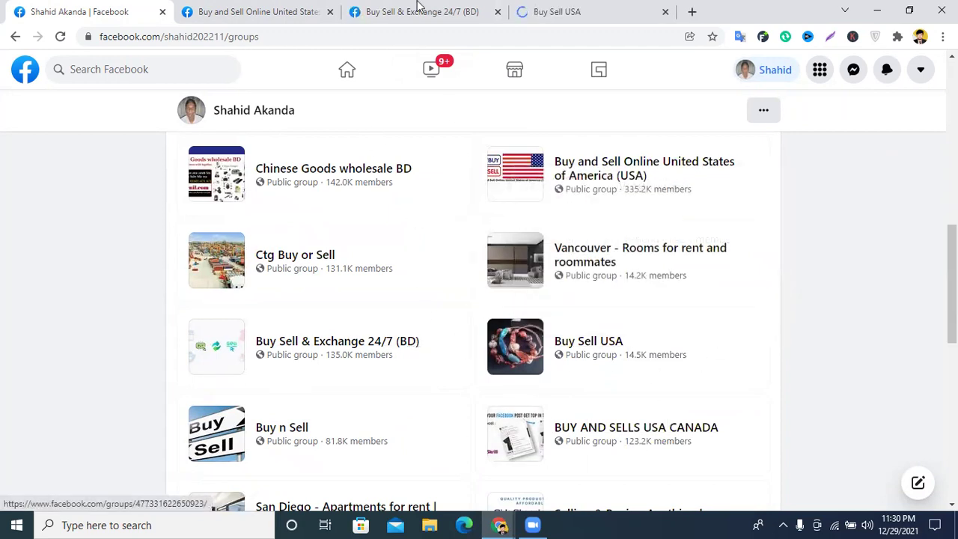
Step: Look over the opened Buy and Sell Online USA and Buy Sell USA groups, and add a blank browser tab
click(286, 8)
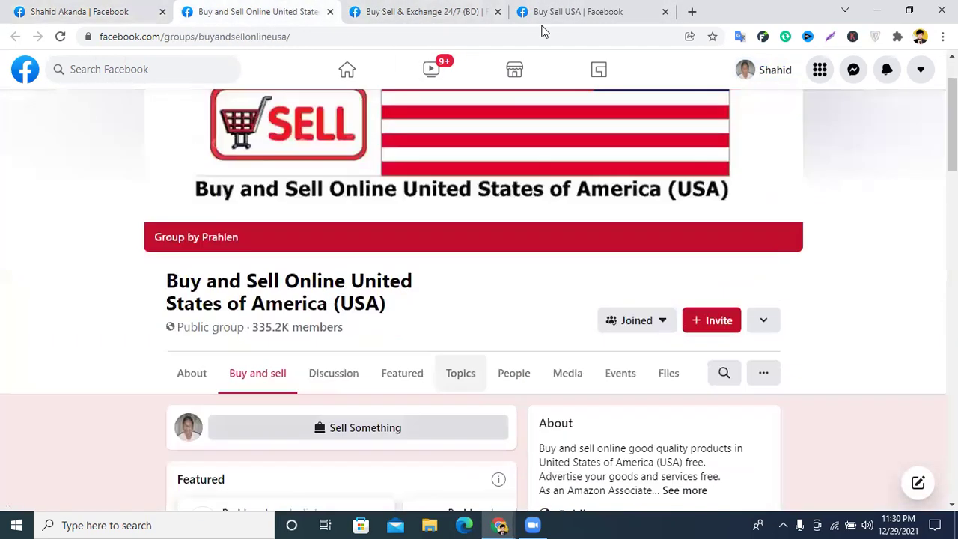
click(691, 11)
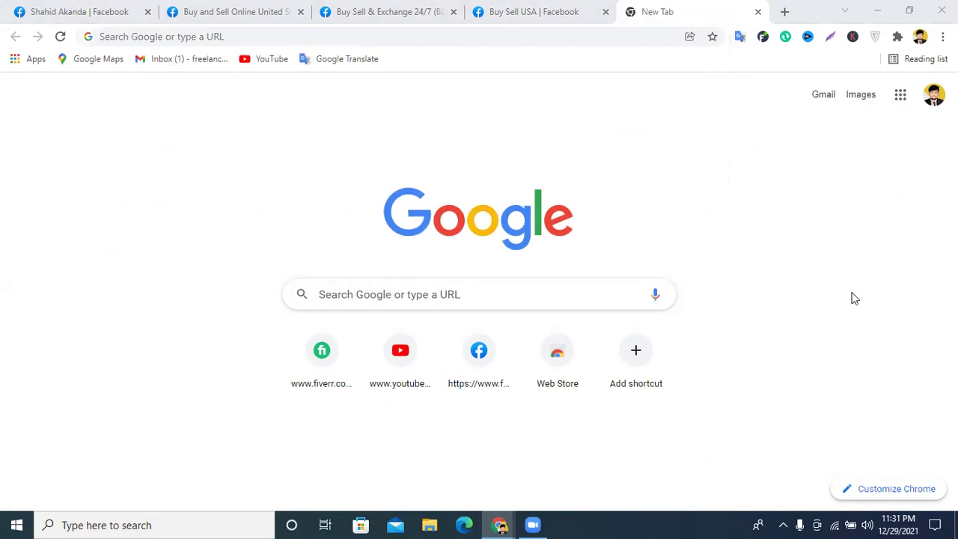
click(260, 41)
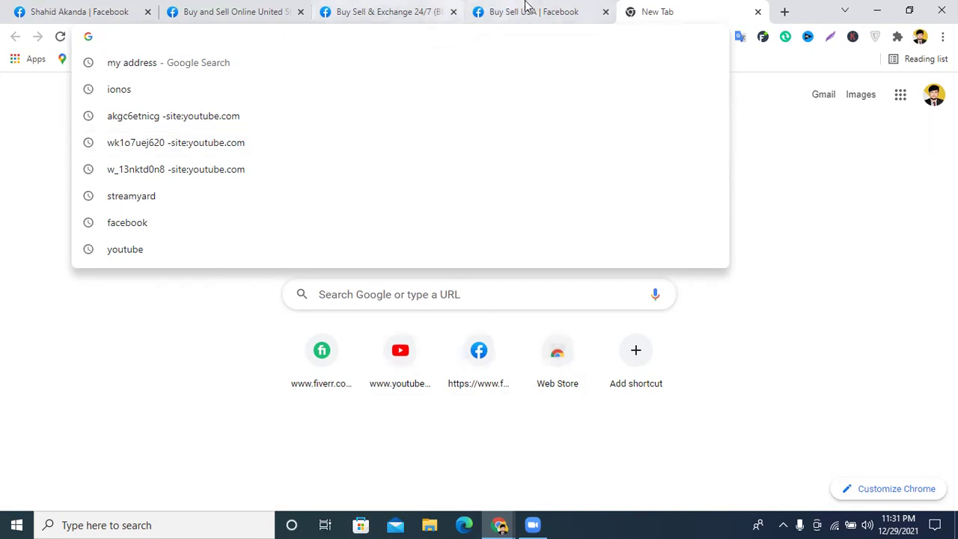
click(561, 15)
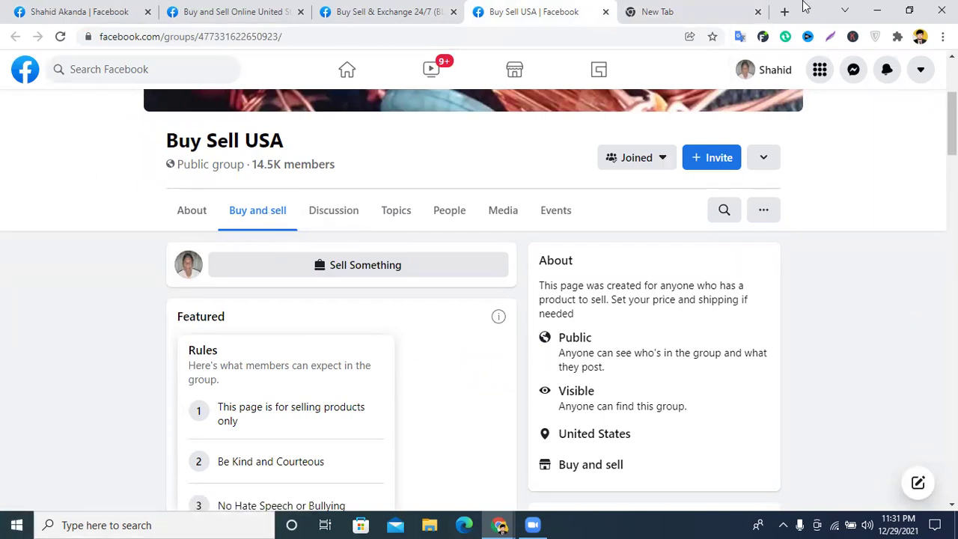
click(647, 6)
click(465, 38)
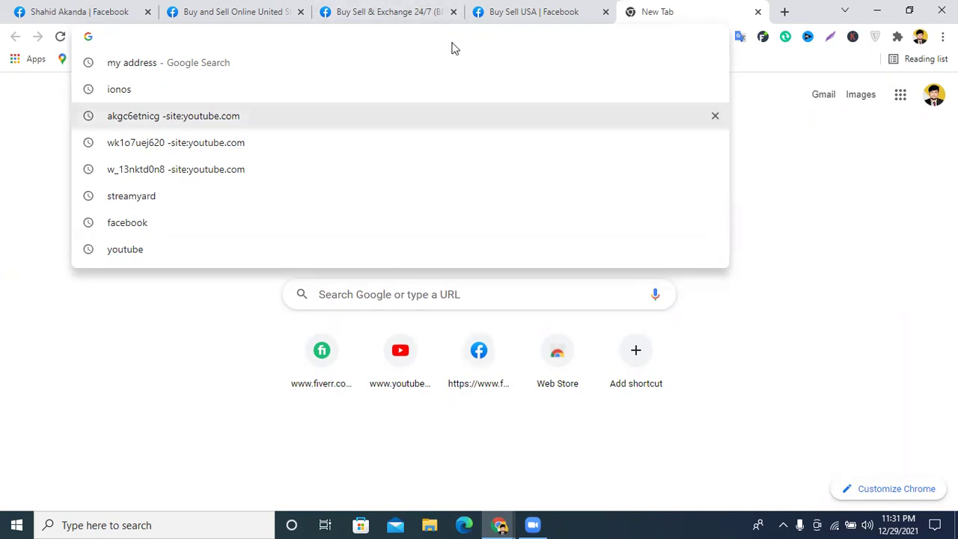
click(500, 17)
click(45, 12)
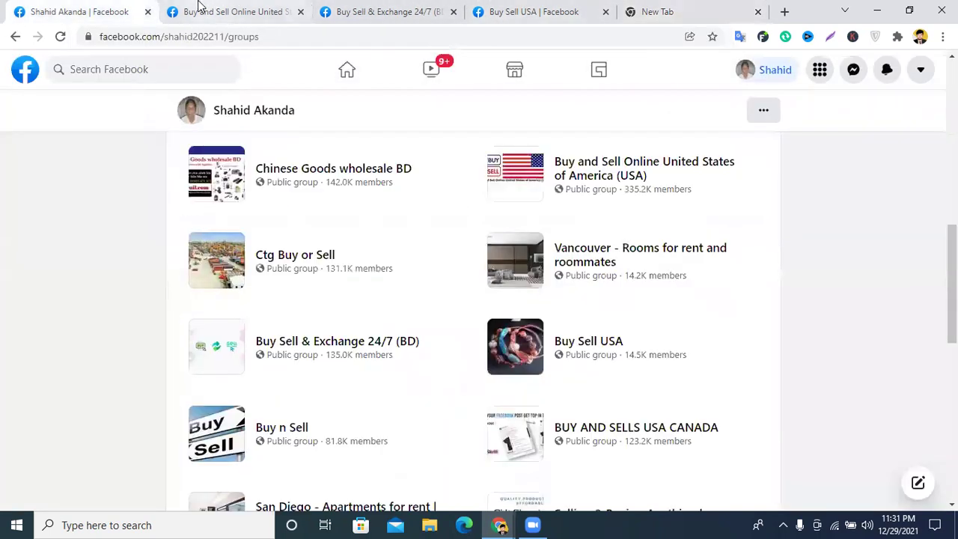
click(198, 6)
Step: Open Facebook in the blank tab and Google Drive in a further new tab
click(656, 8)
click(478, 353)
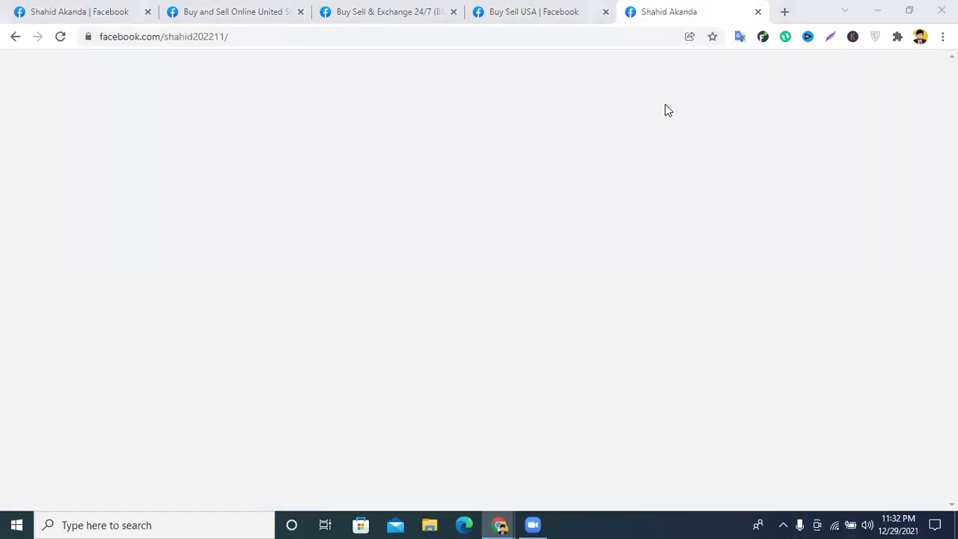
click(941, 36)
click(785, 12)
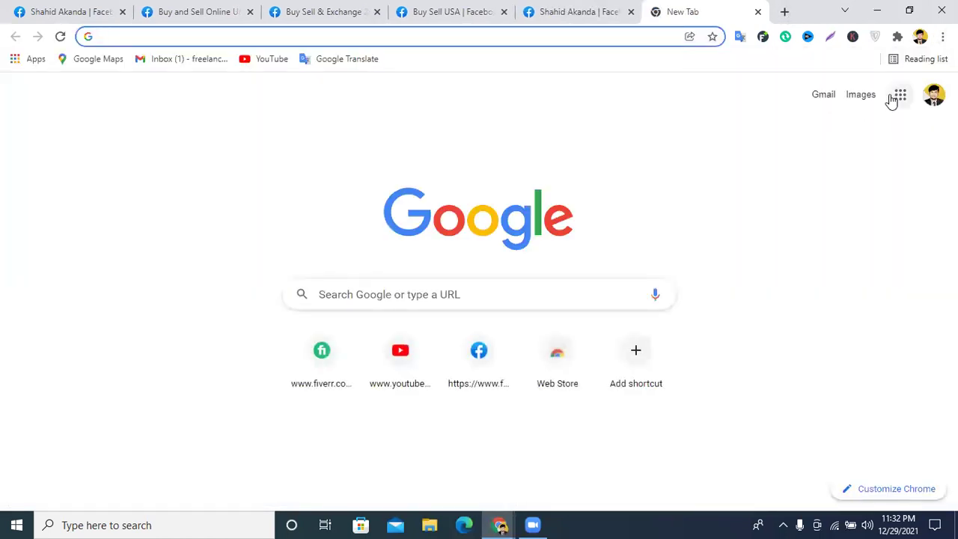
click(897, 99)
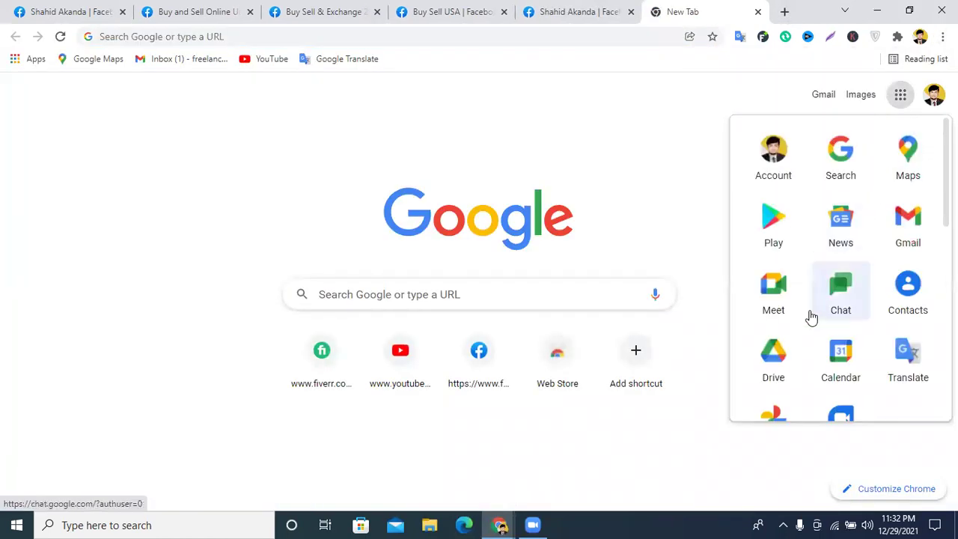
click(770, 360)
Step: Open the managed Facebook page New Life Learning Institute from the account's list of pages
click(582, 12)
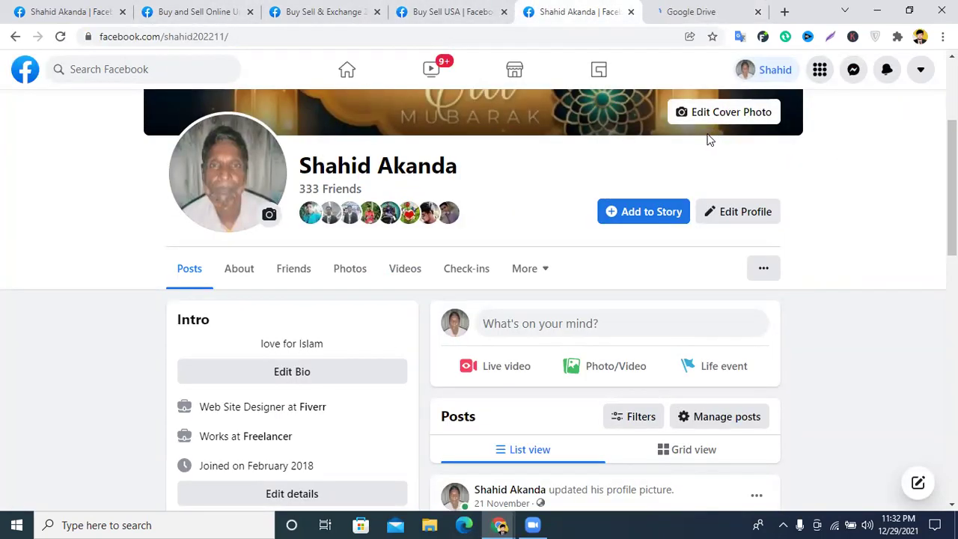
click(22, 79)
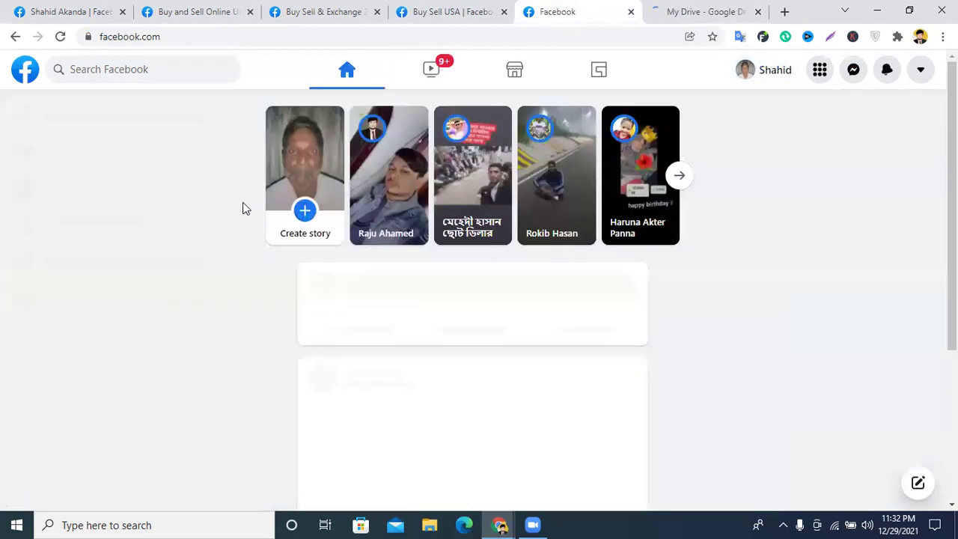
click(75, 217)
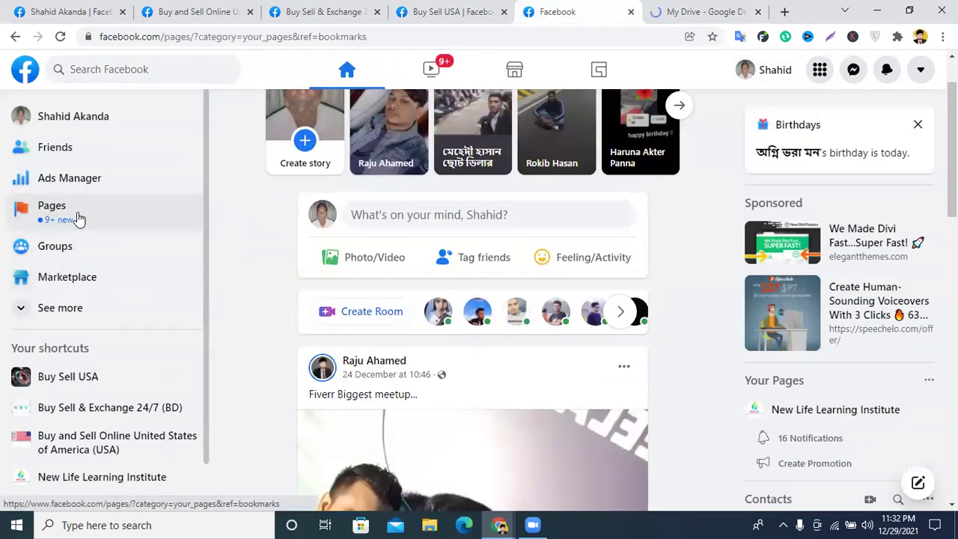
click(127, 217)
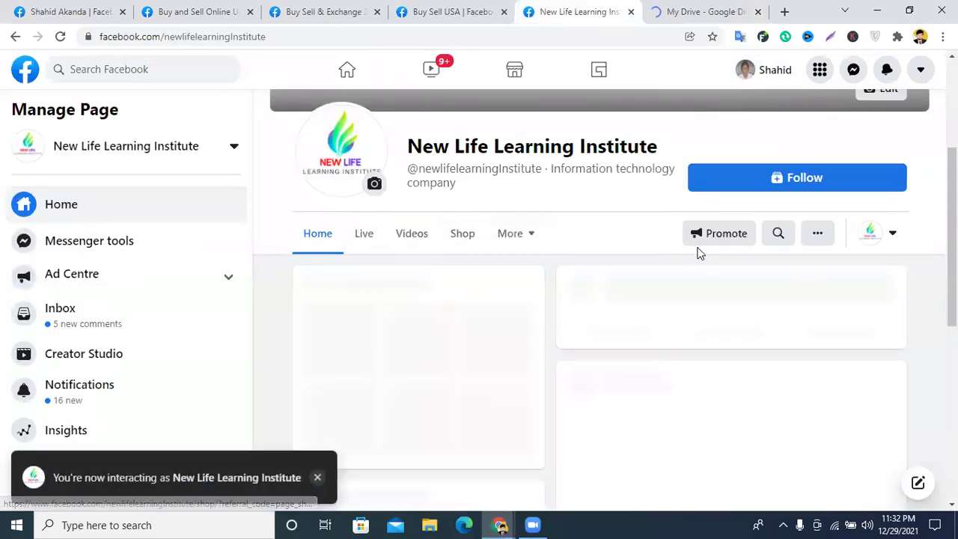
Step: Look through the New Life Learning Institute page's posts, insights and about information
scroll(697, 254, down, 10)
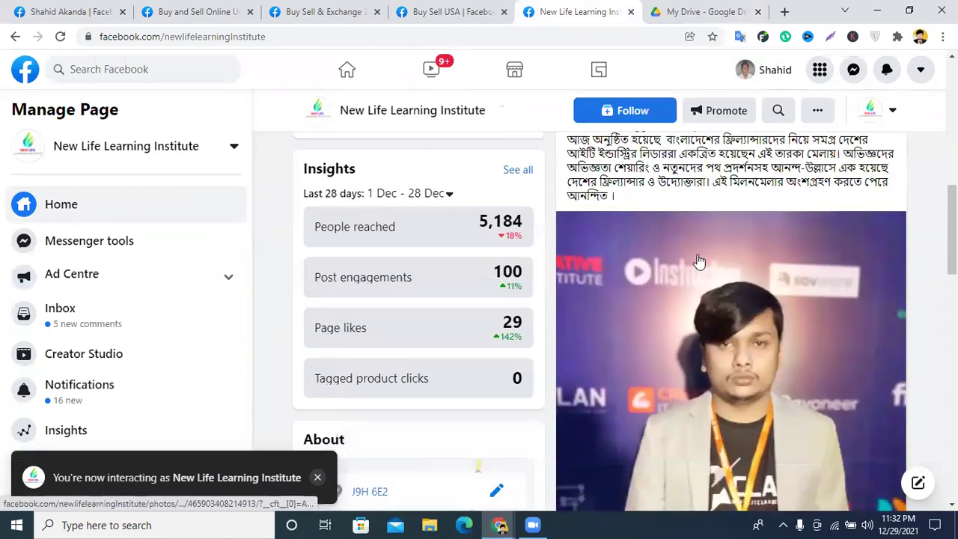
scroll(697, 262, down, 10)
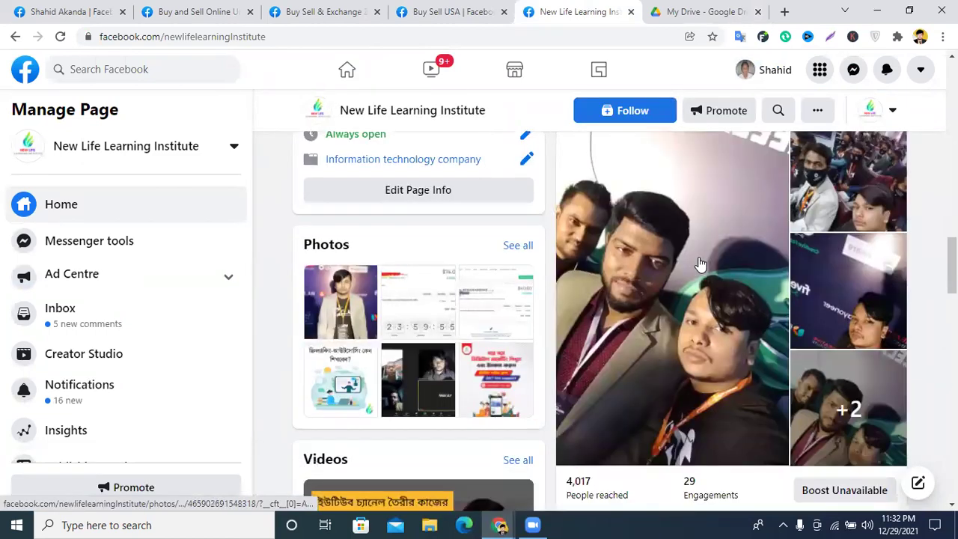
scroll(701, 263, down, 5)
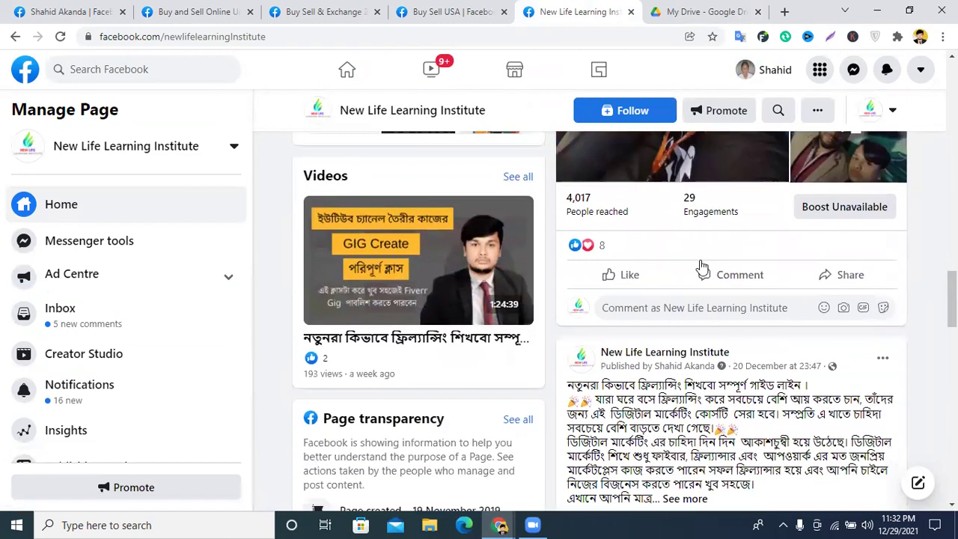
scroll(700, 262, up, 10)
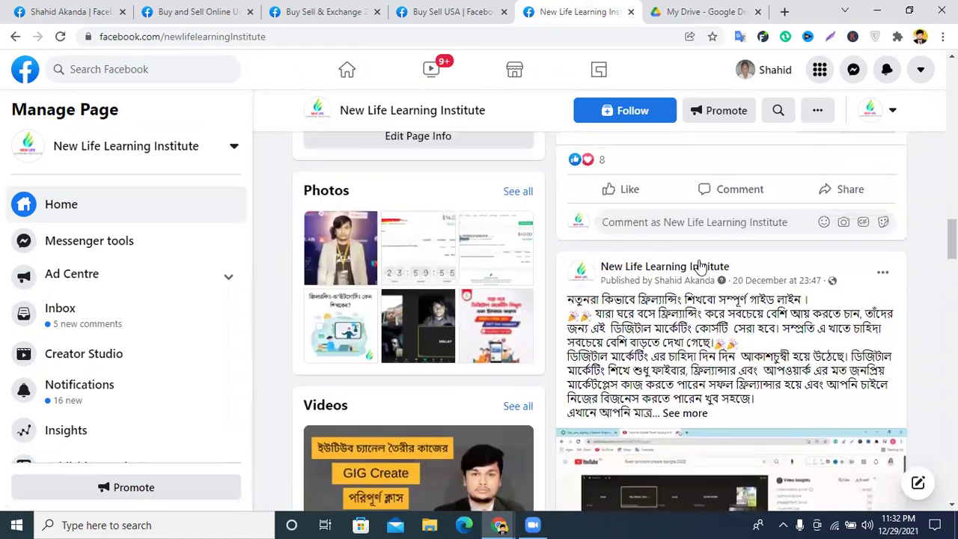
scroll(737, 274, down, 1)
scroll(748, 299, up, 2)
scroll(773, 340, down, 4)
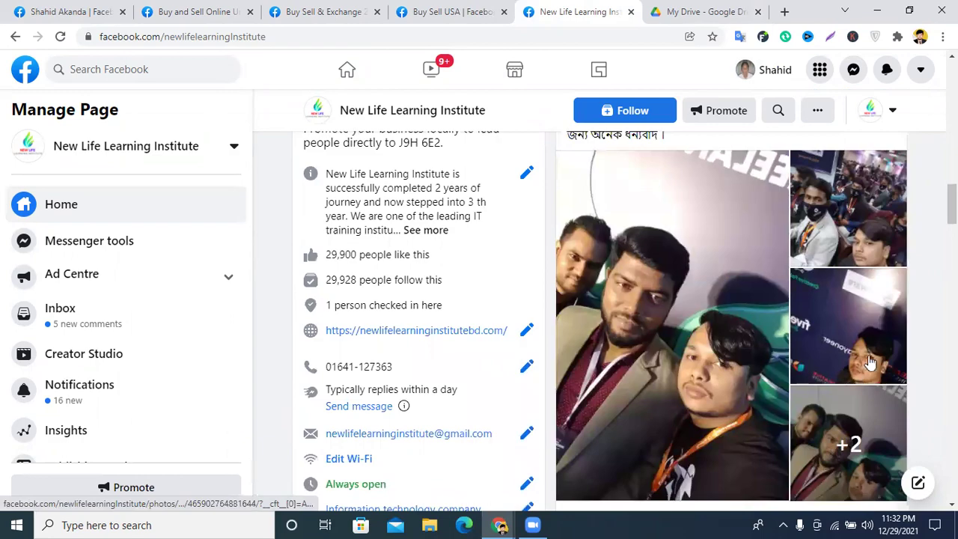
scroll(644, 314, up, 5)
scroll(639, 293, down, 3)
scroll(643, 294, down, 10)
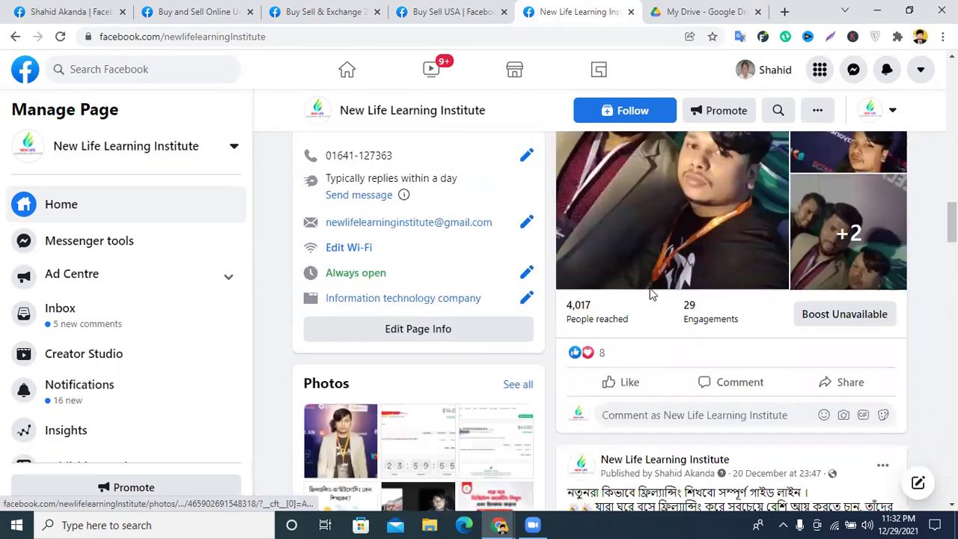
scroll(650, 300, up, 1)
Step: Expand the page's 20 December freelancing guideline post and copy its text from the title through the address line
click(693, 325)
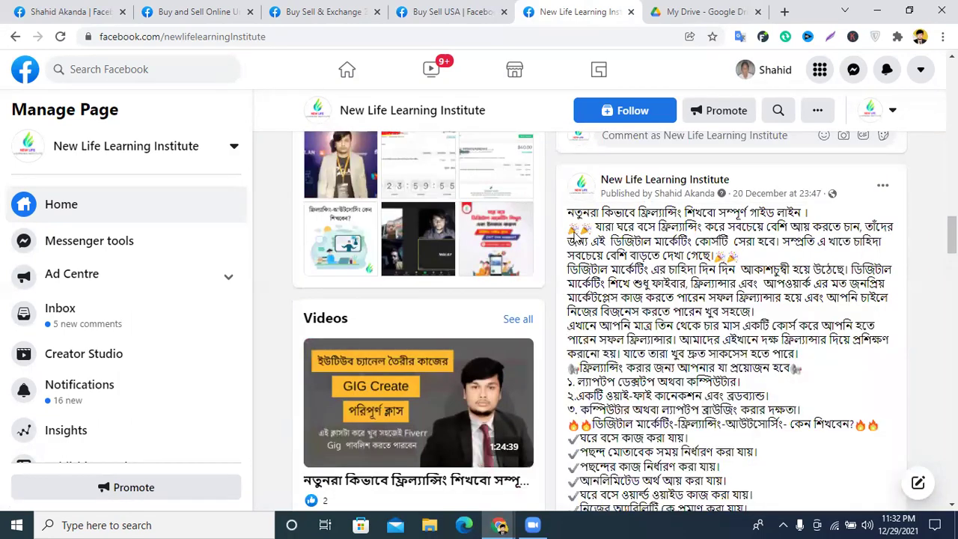
drag(570, 213, 816, 330)
scroll(814, 271, down, 4)
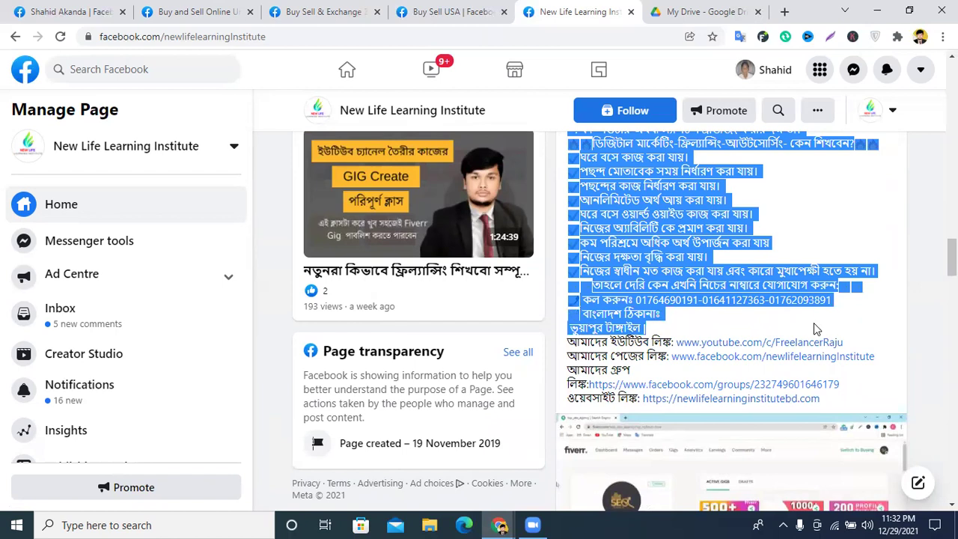
right_click(696, 301)
click(677, 301)
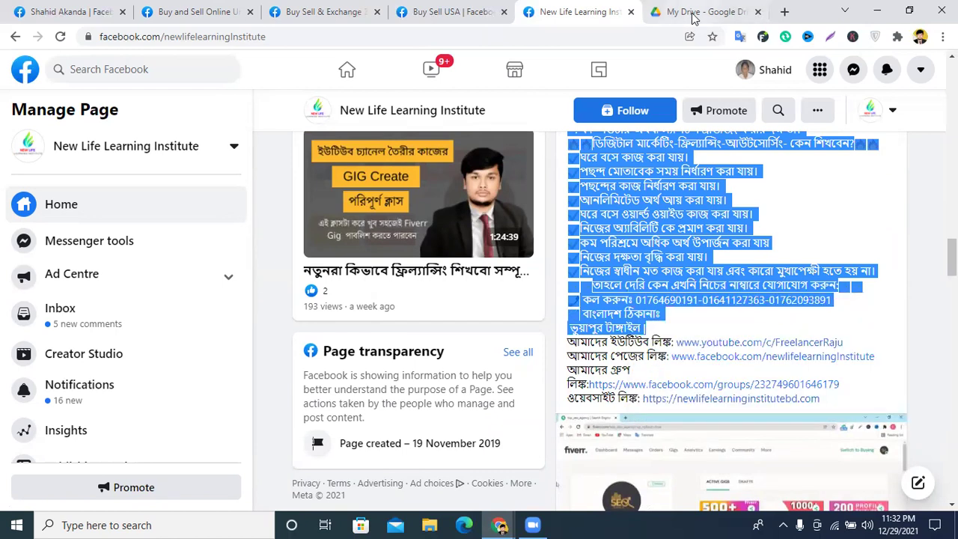
Step: Create a blank Google Docs document from Google Drive and paste the copied post text into it
click(696, 12)
click(57, 118)
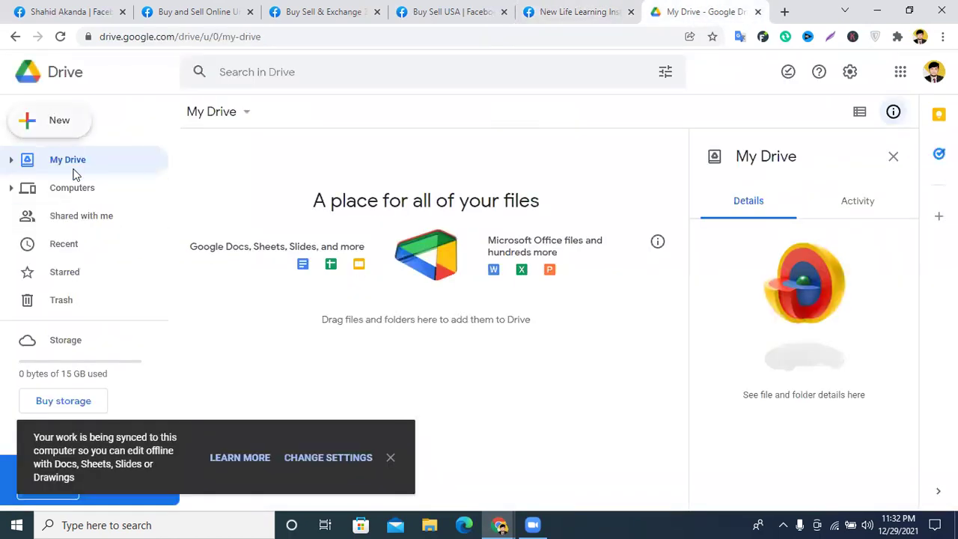
click(78, 215)
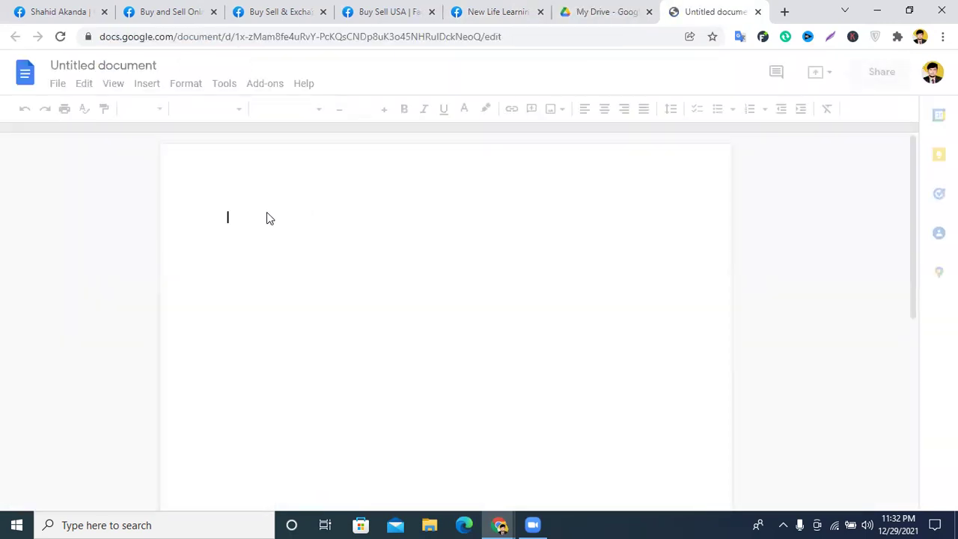
key(ctrl+v)
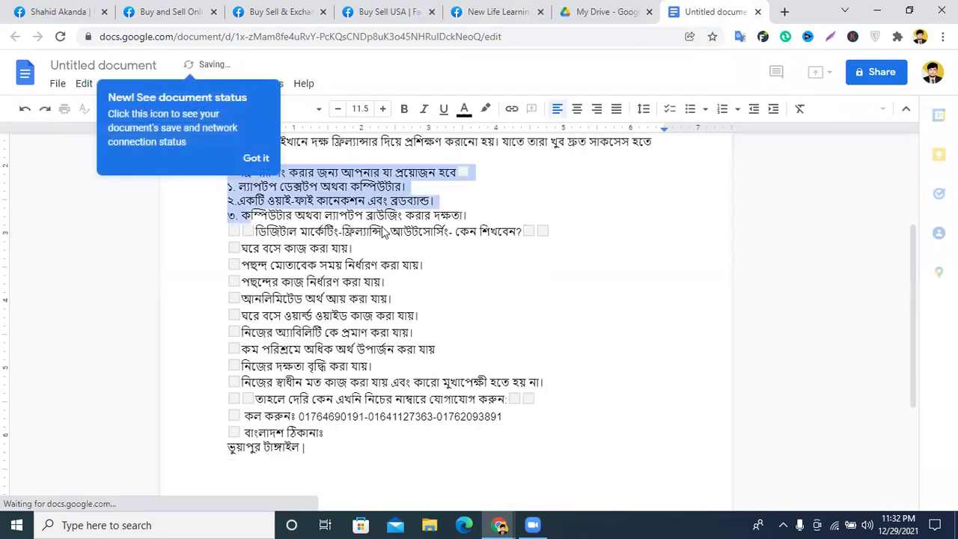
scroll(631, 291, up, 3)
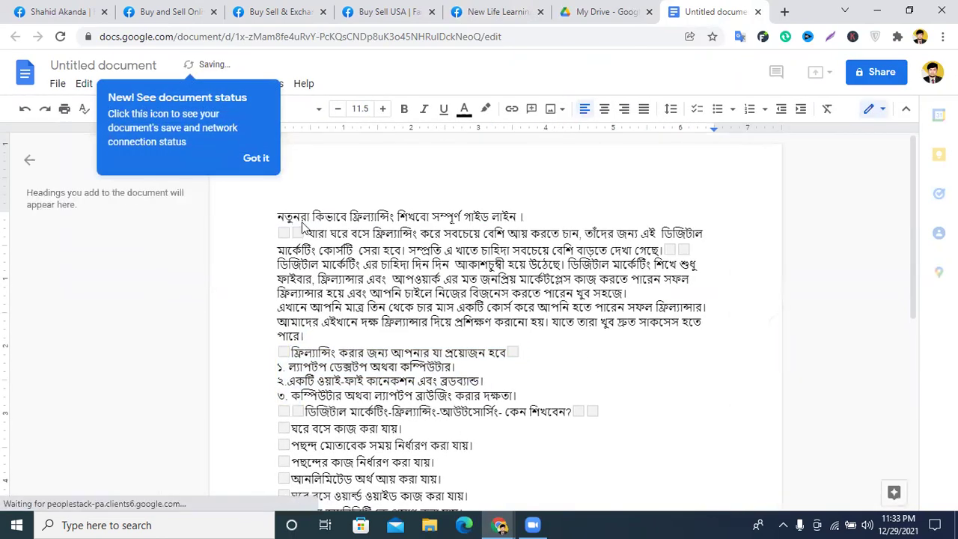
click(608, 10)
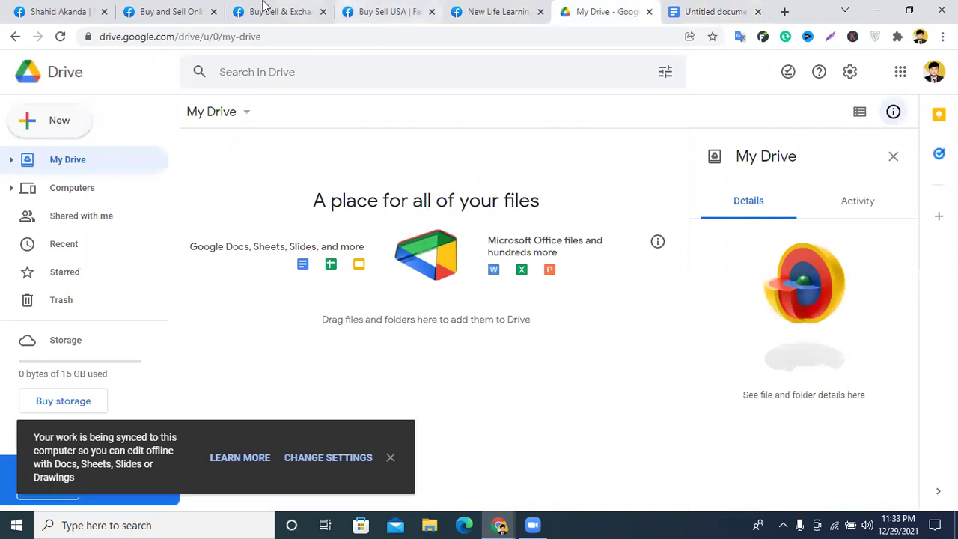
click(483, 7)
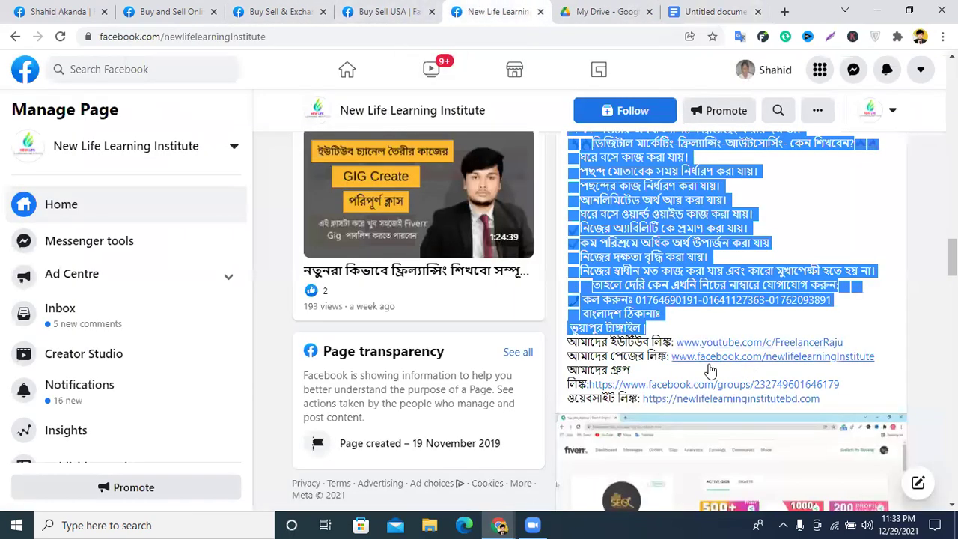
drag(875, 358, 665, 359)
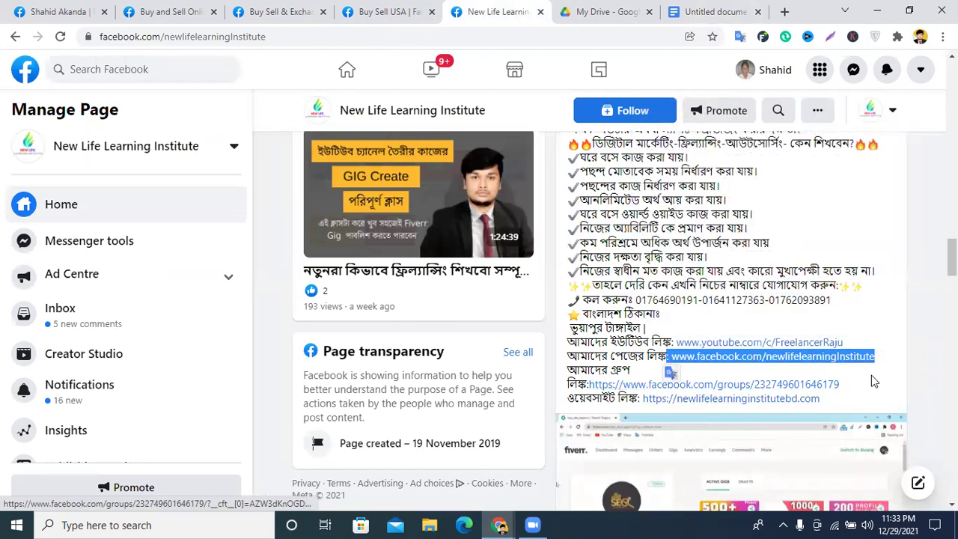
click(871, 382)
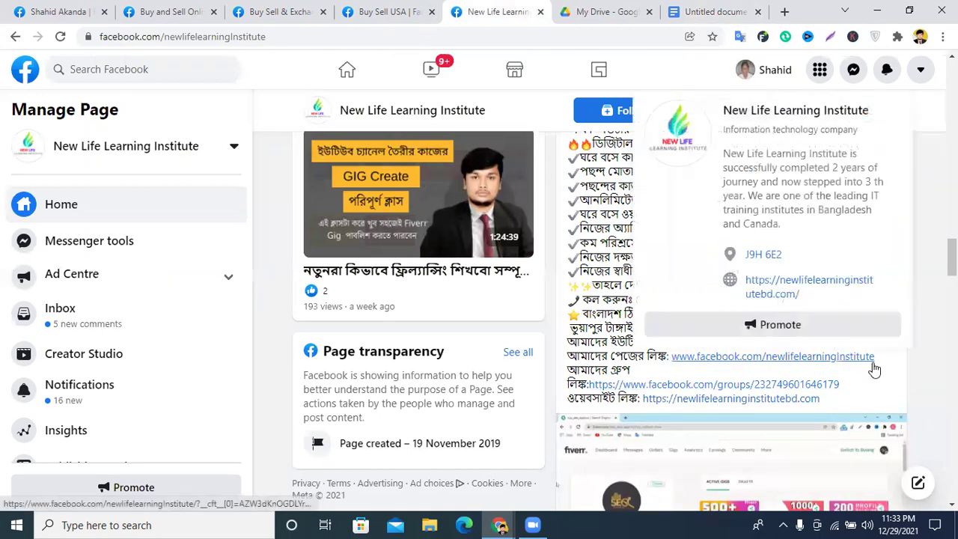
drag(820, 399, 692, 401)
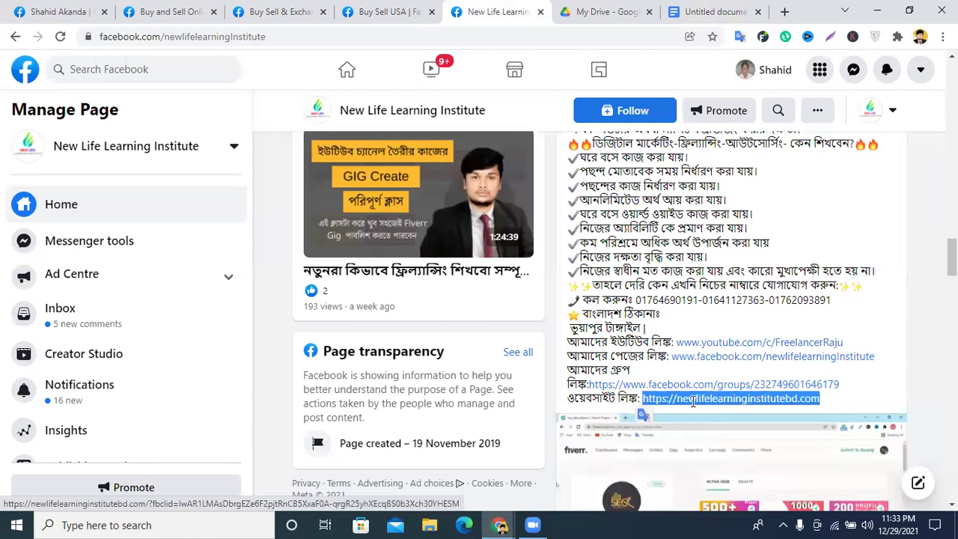
click(715, 12)
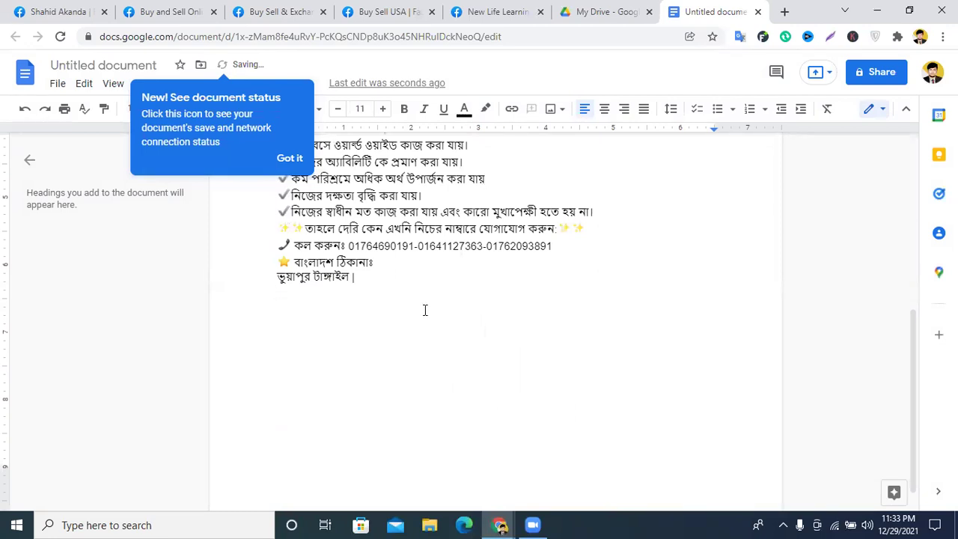
key(ctrl+v)
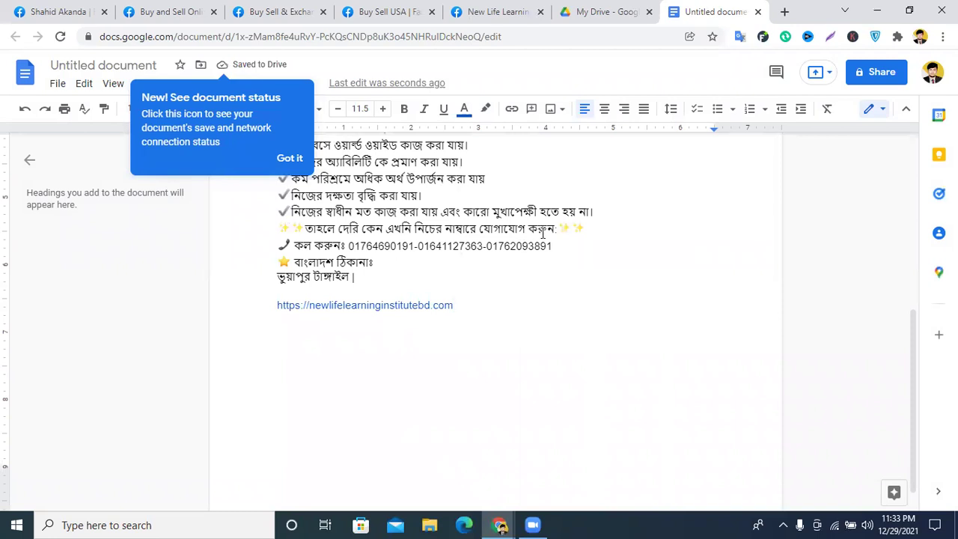
Step: Look over the pasted post text in the document and dismiss the document status tip
scroll(543, 233, up, 3)
scroll(430, 299, down, 3)
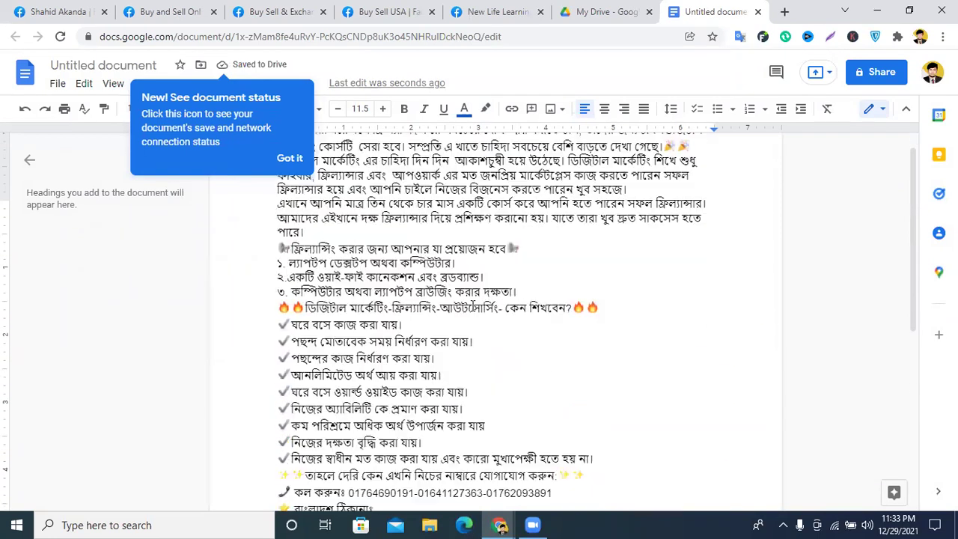
scroll(519, 333, up, 5)
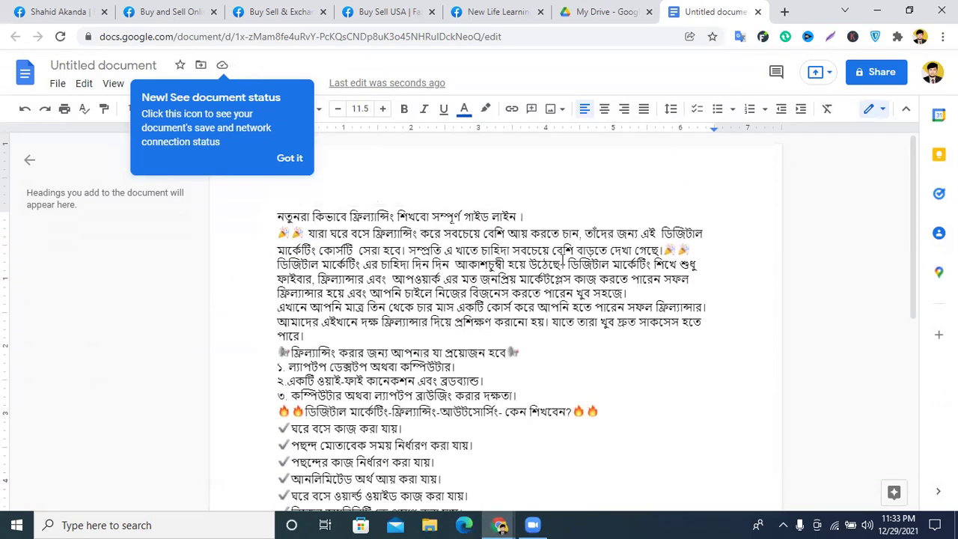
click(290, 158)
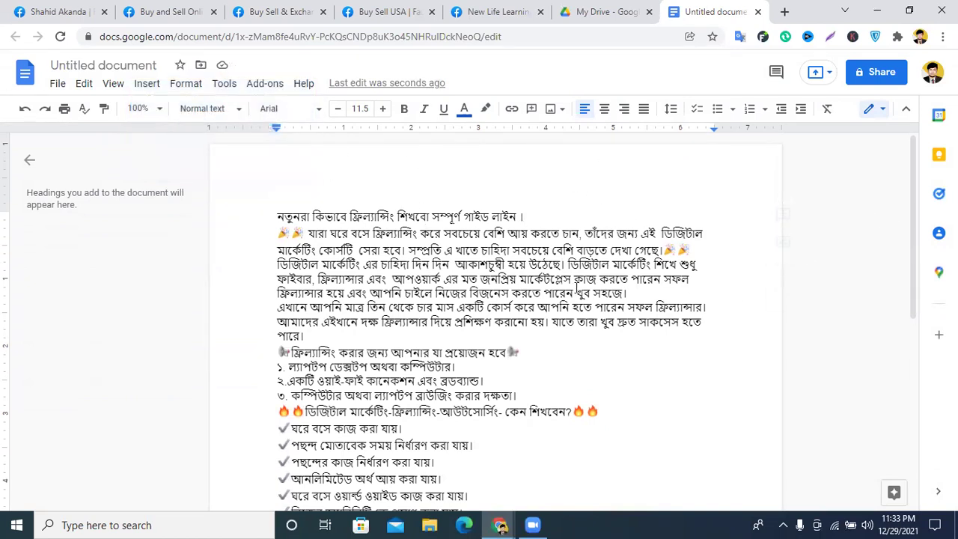
click(479, 12)
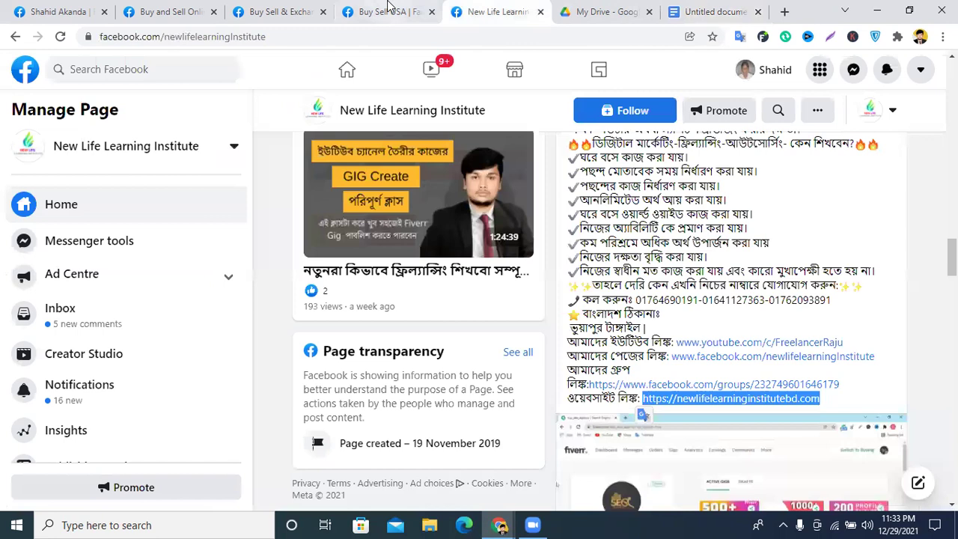
click(418, 11)
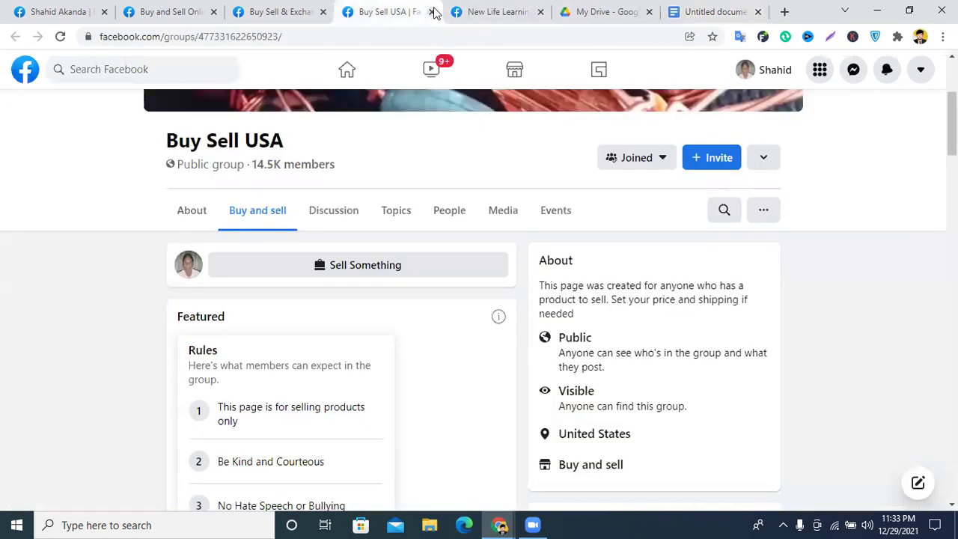
click(707, 11)
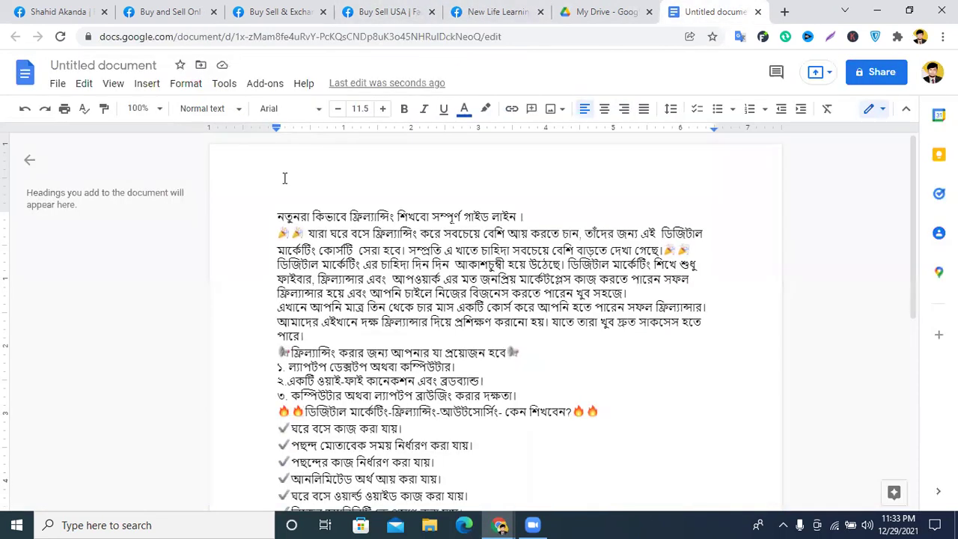
drag(283, 237, 437, 254)
scroll(314, 254, down, 3)
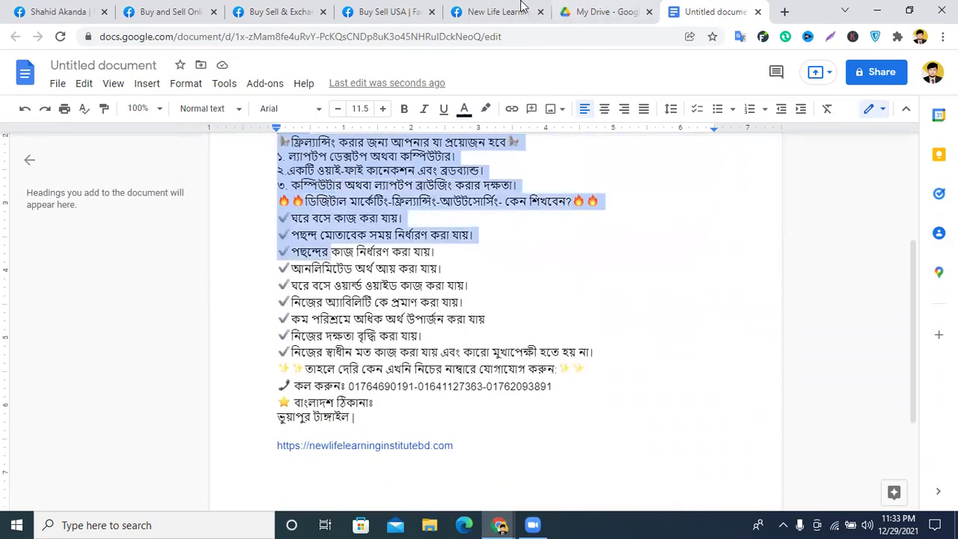
Step: Find the 6 October digital marketing course poster in the New Life Learning Institute page's feed and open the image
click(495, 12)
scroll(707, 309, down, 10)
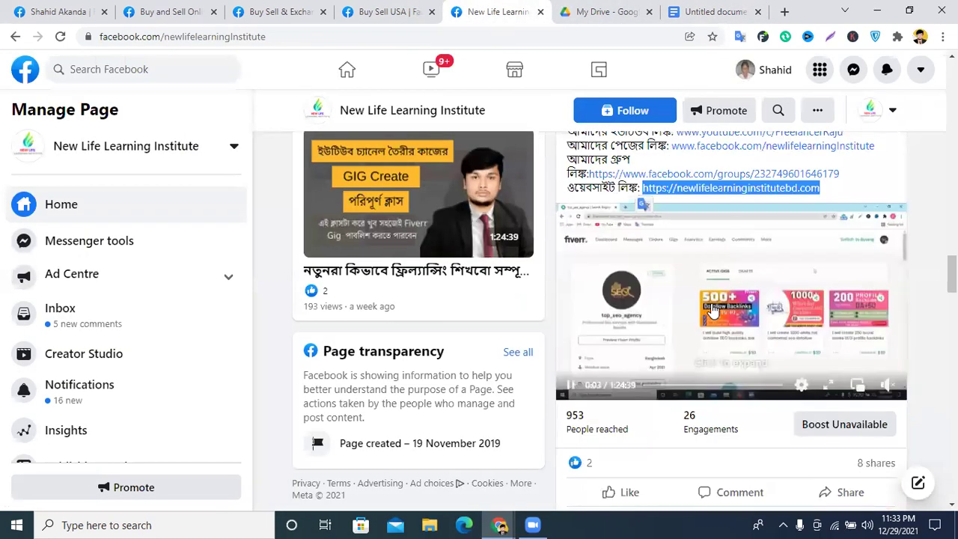
scroll(707, 268, down, 15)
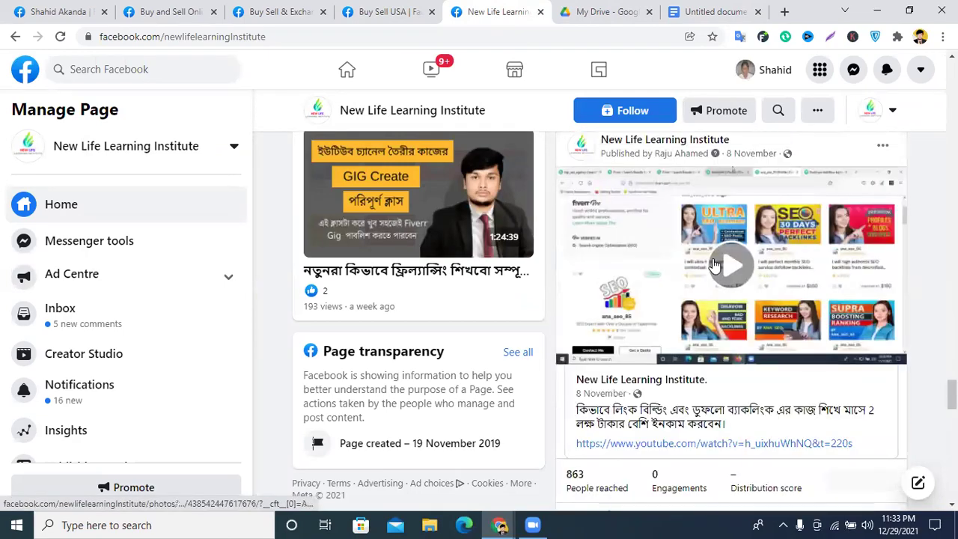
scroll(713, 267, down, 10)
scroll(716, 271, down, 10)
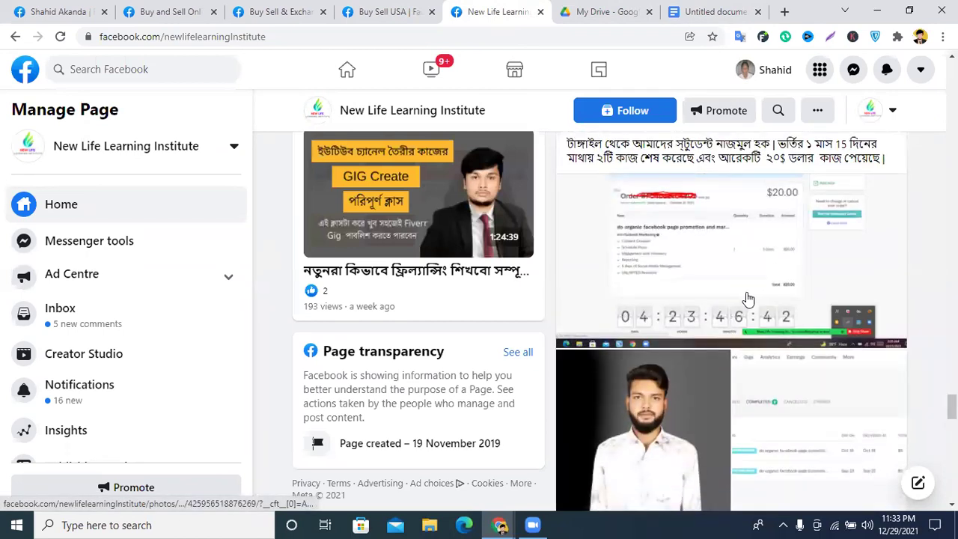
scroll(748, 299, down, 10)
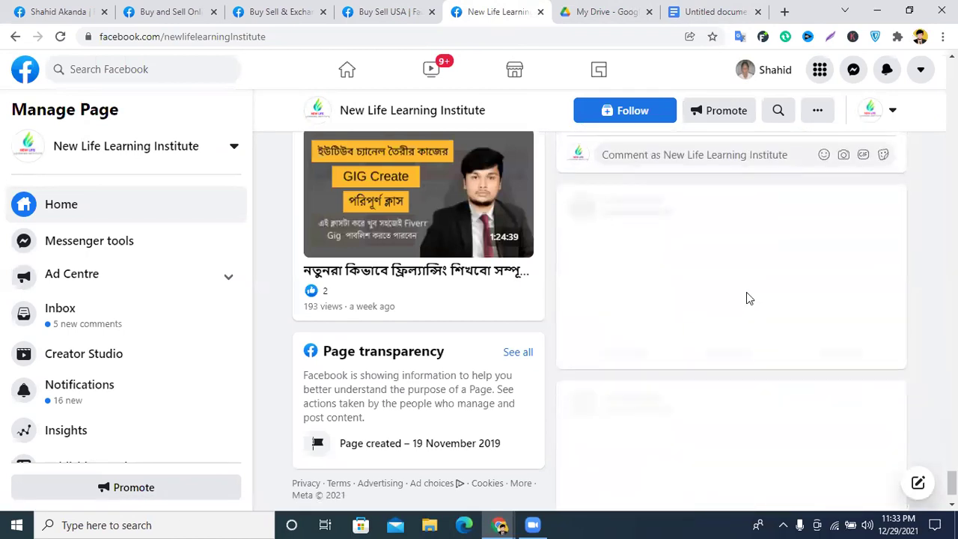
scroll(746, 297, down, 3)
click(739, 292)
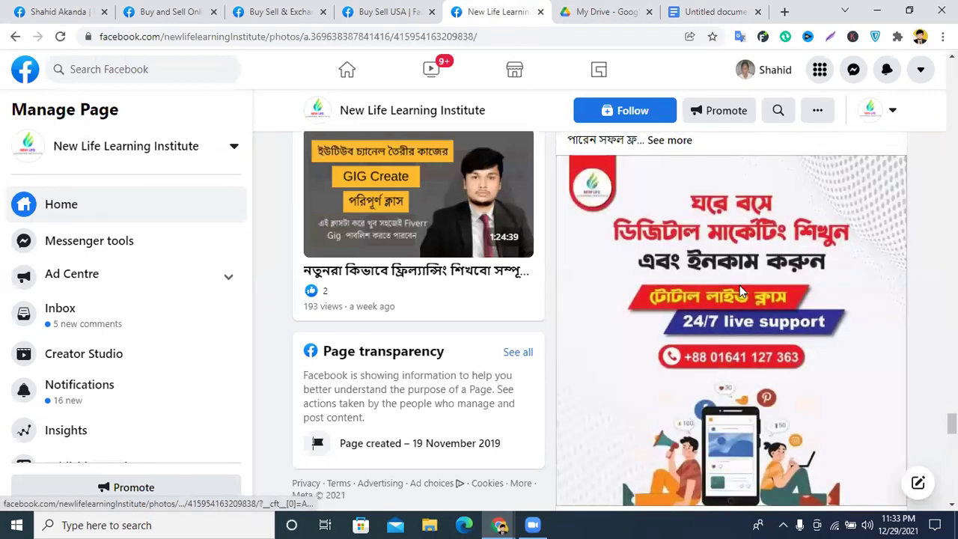
Step: Save the poster image as a JPEG in the Downloads folder under its suggested file name
right_click(388, 239)
click(433, 268)
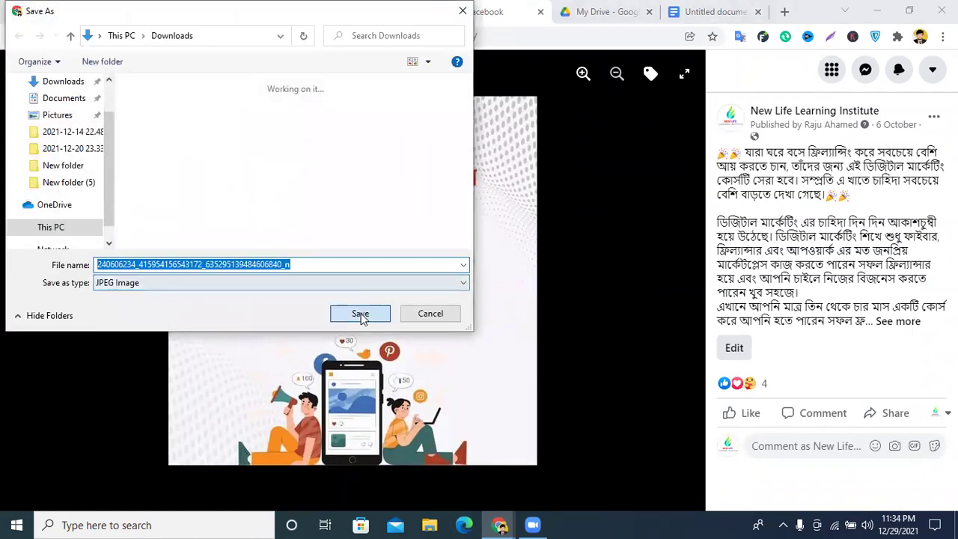
click(359, 312)
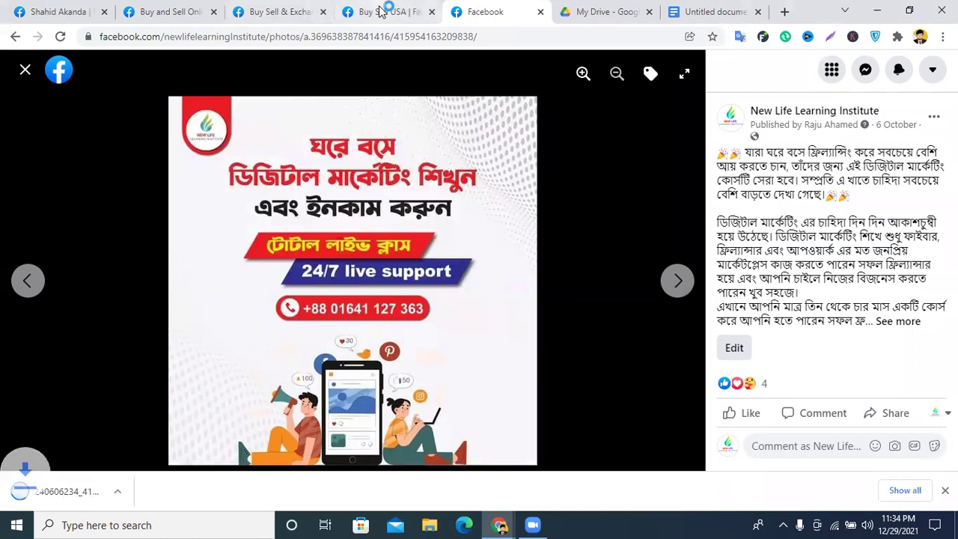
Step: Switch to the Buy Sell USA group and open its discussion section
click(408, 11)
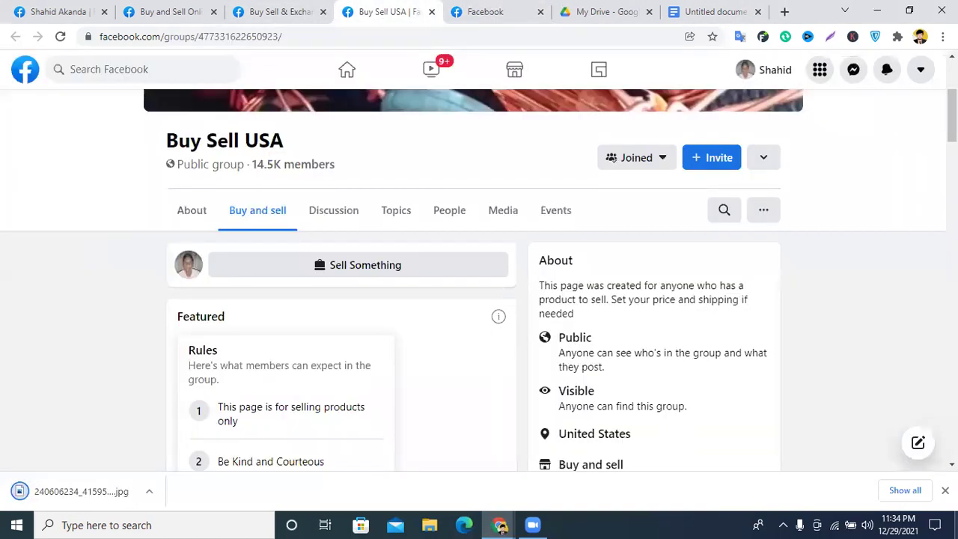
scroll(331, 224, down, 1)
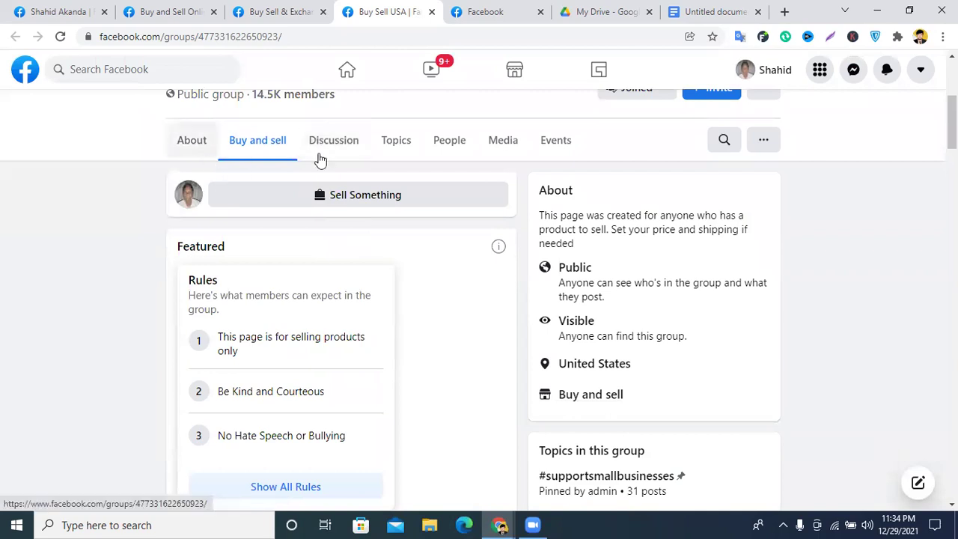
scroll(389, 178, up, 1)
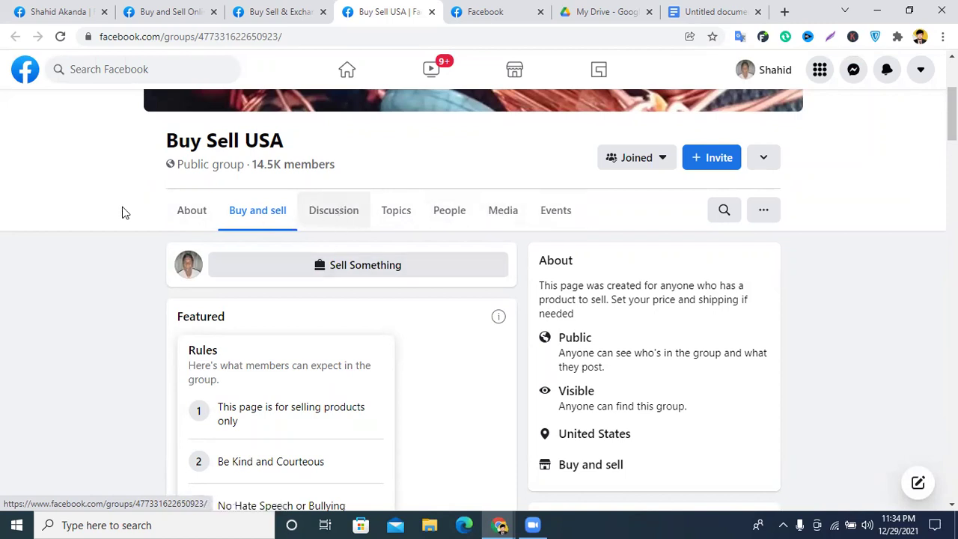
click(329, 218)
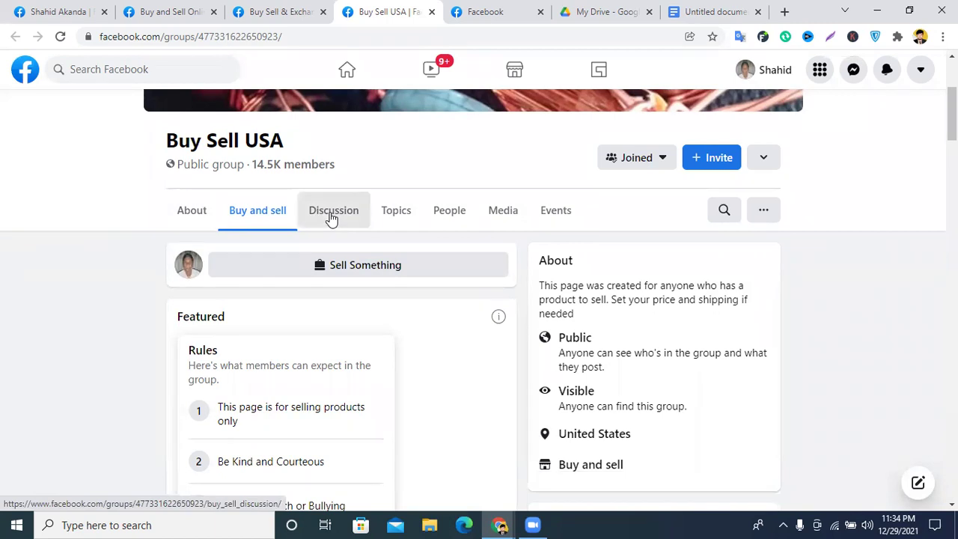
scroll(381, 237, down, 2)
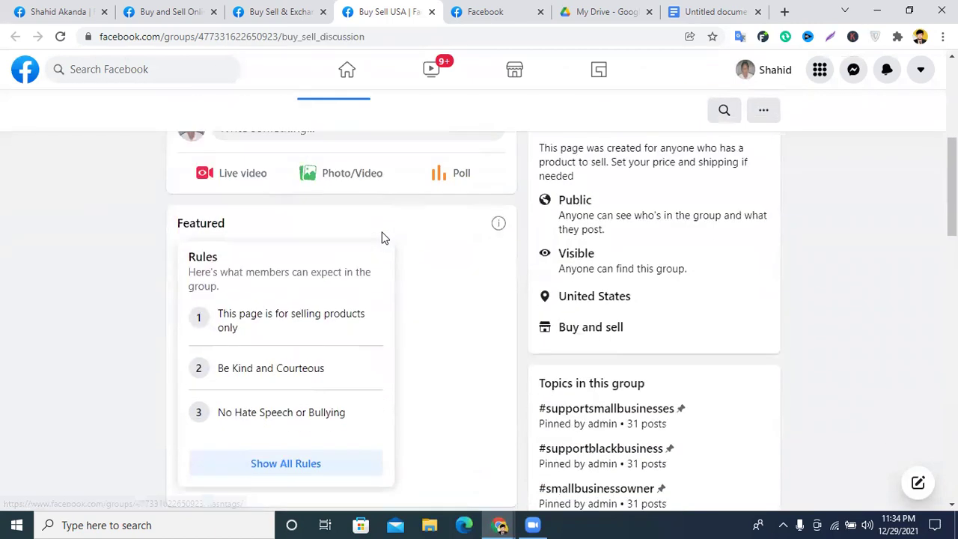
scroll(380, 240, up, 1)
scroll(290, 197, down, 1)
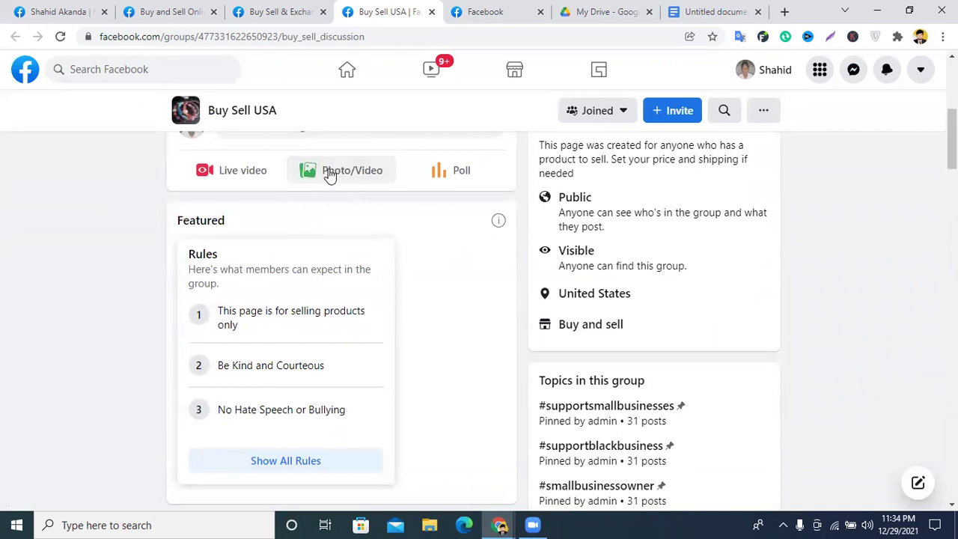
Step: Start a photo post in the Buy Sell USA group with the saved digital marketing poster from Downloads
click(331, 172)
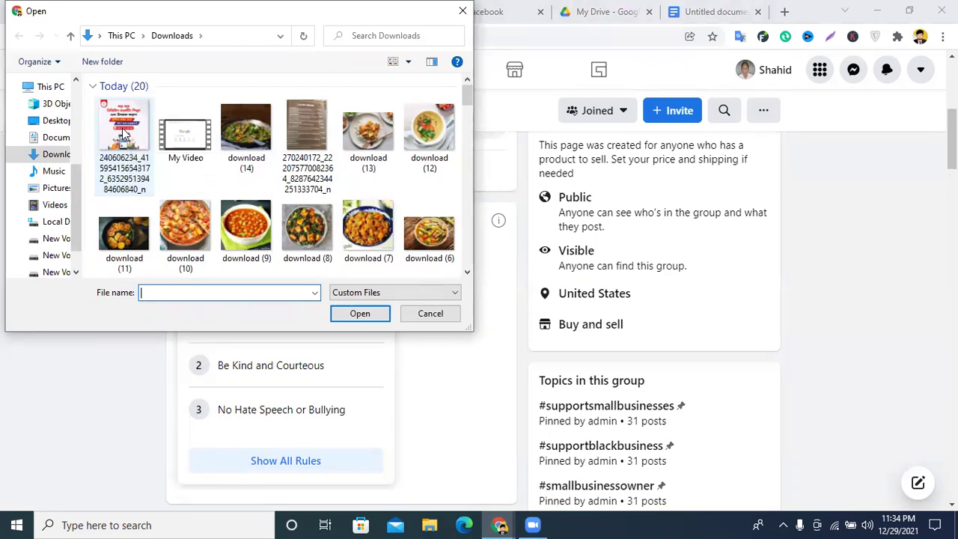
click(124, 134)
click(348, 312)
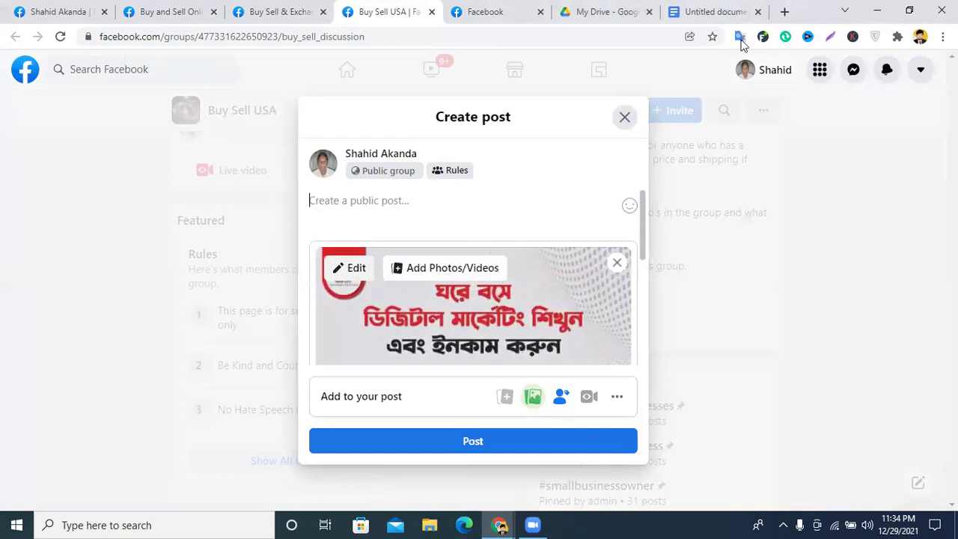
Step: Copy the Google Doc's text from the title through the address line and paste it into the Buy Sell USA group post
click(705, 10)
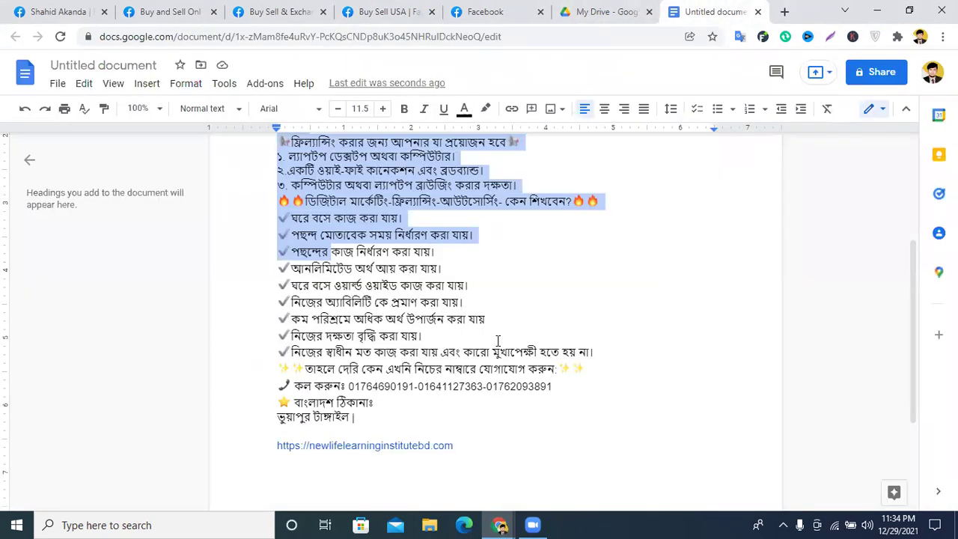
scroll(407, 341, down, 1)
drag(374, 366, 277, 221)
scroll(303, 222, up, 1)
scroll(303, 222, up, 3)
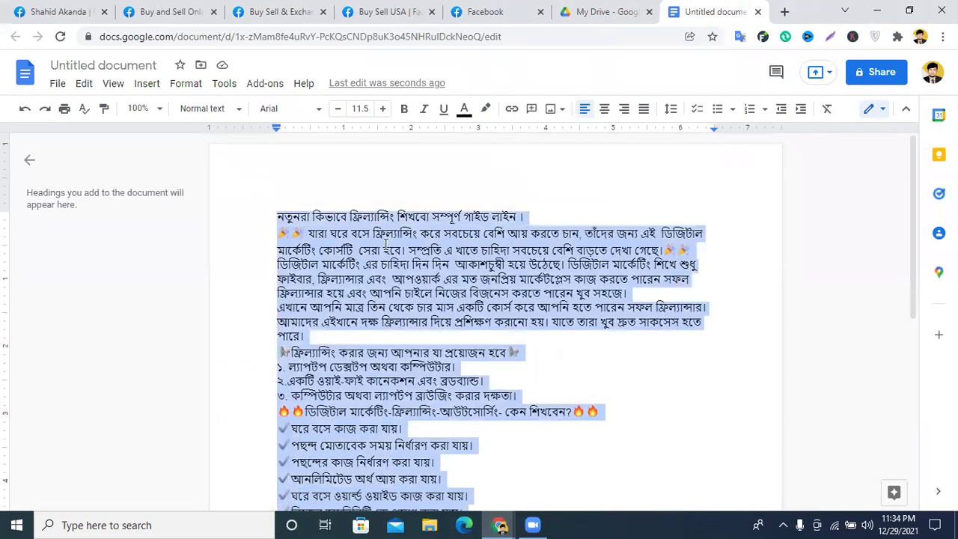
right_click(385, 244)
click(448, 132)
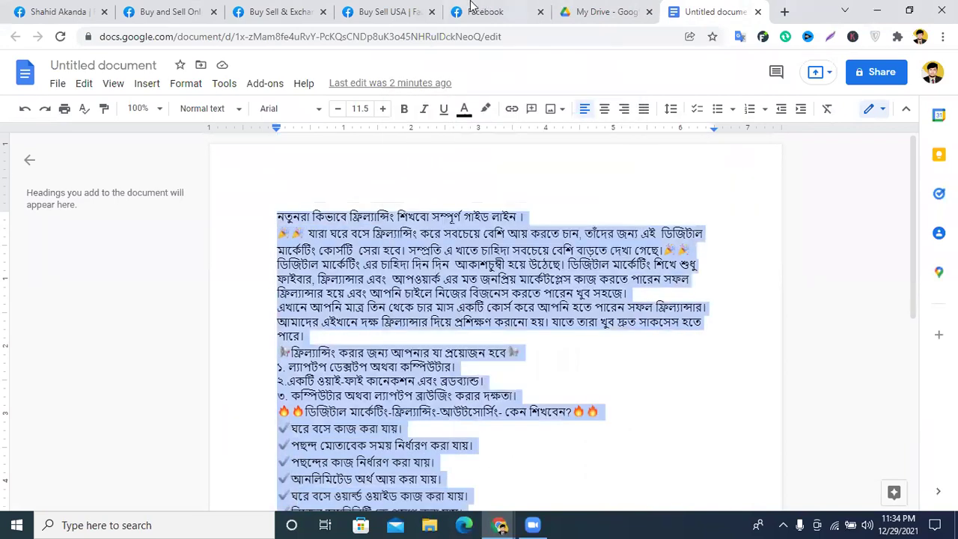
click(472, 11)
click(380, 11)
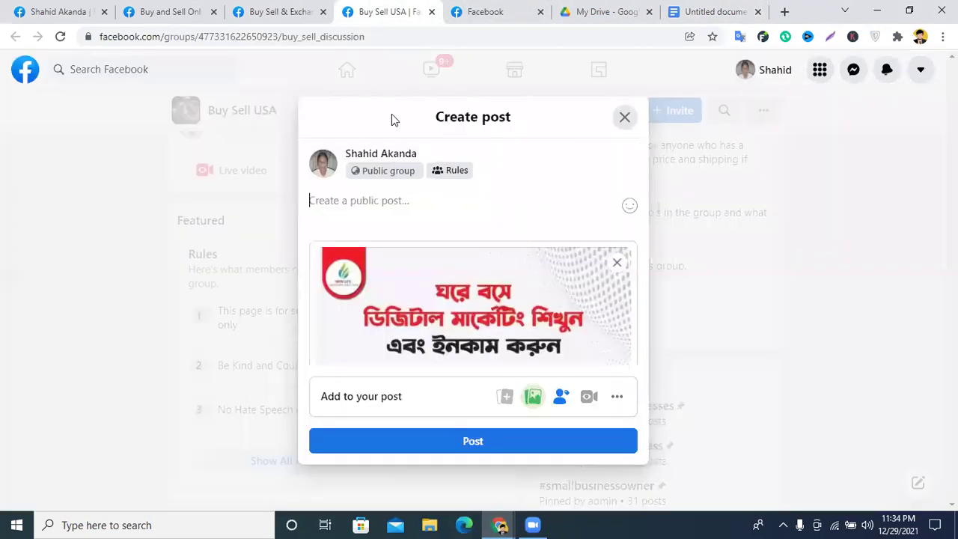
right_click(369, 203)
click(401, 316)
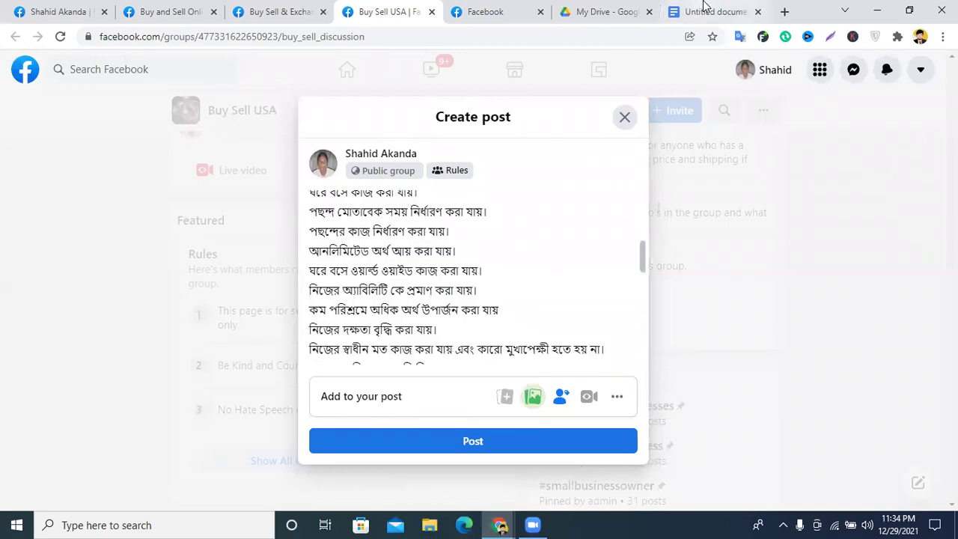
Step: Copy the website link from the Google Doc and add it below the address in the Buy Sell USA post, labelled "Link now:"
click(715, 11)
scroll(389, 365, down, 3)
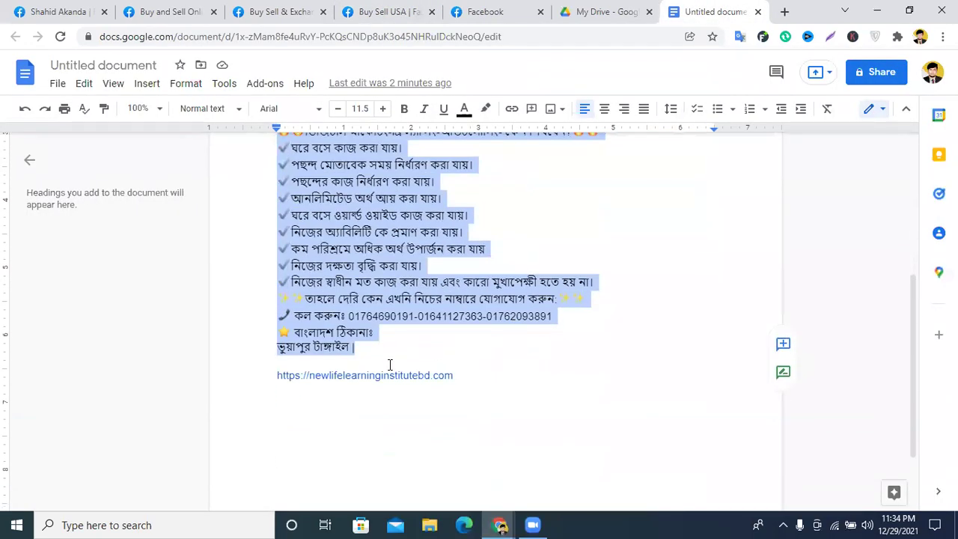
triple_click(389, 364)
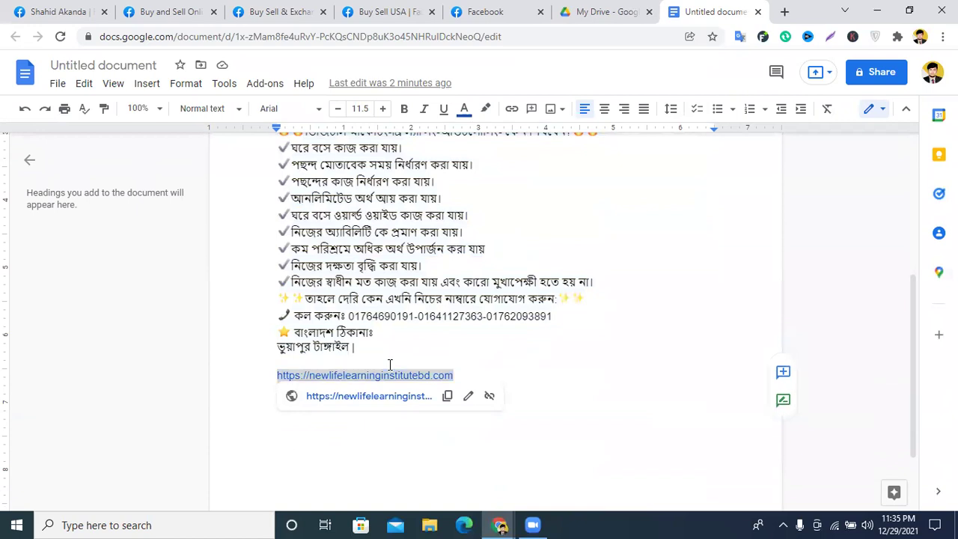
right_click(389, 364)
click(344, 127)
click(479, 12)
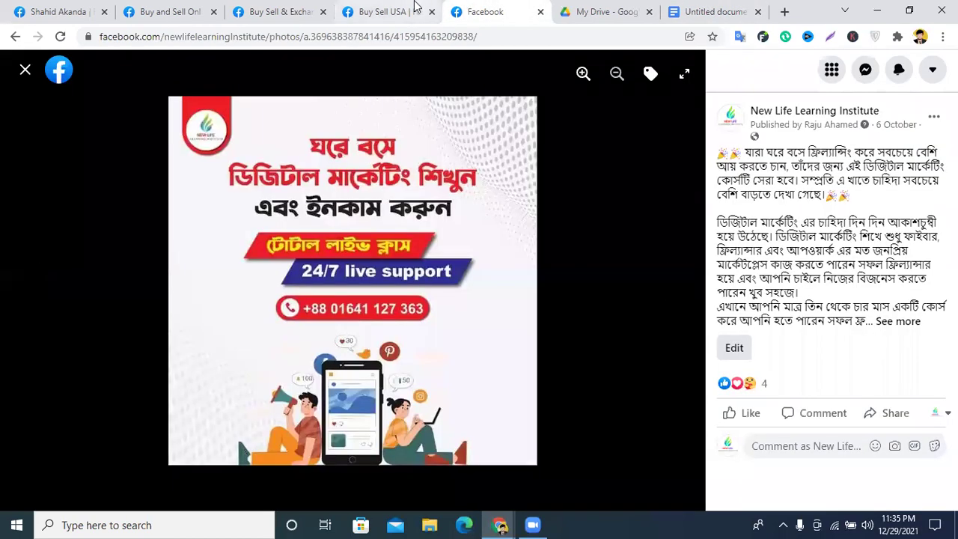
click(386, 12)
key(ctrl+v)
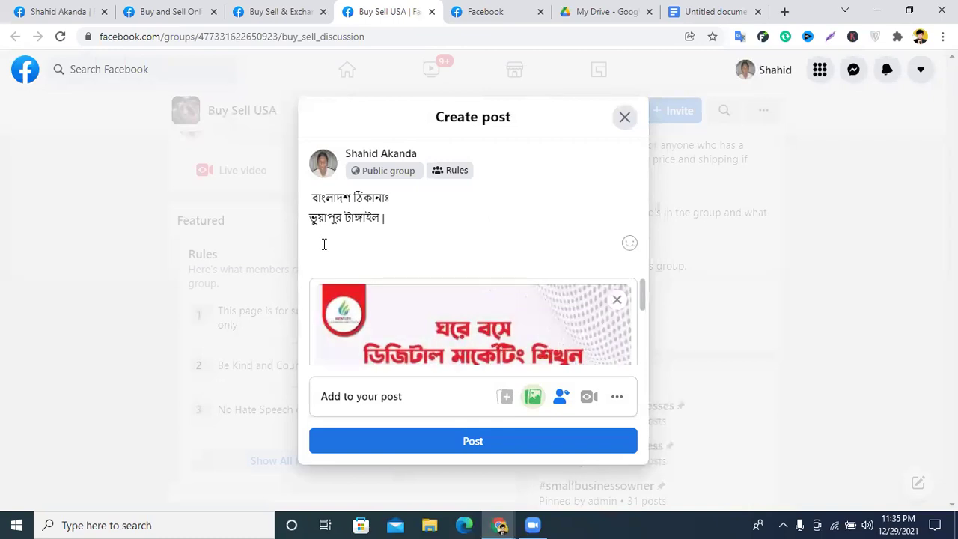
text(Link now:)
key(ctrl+v)
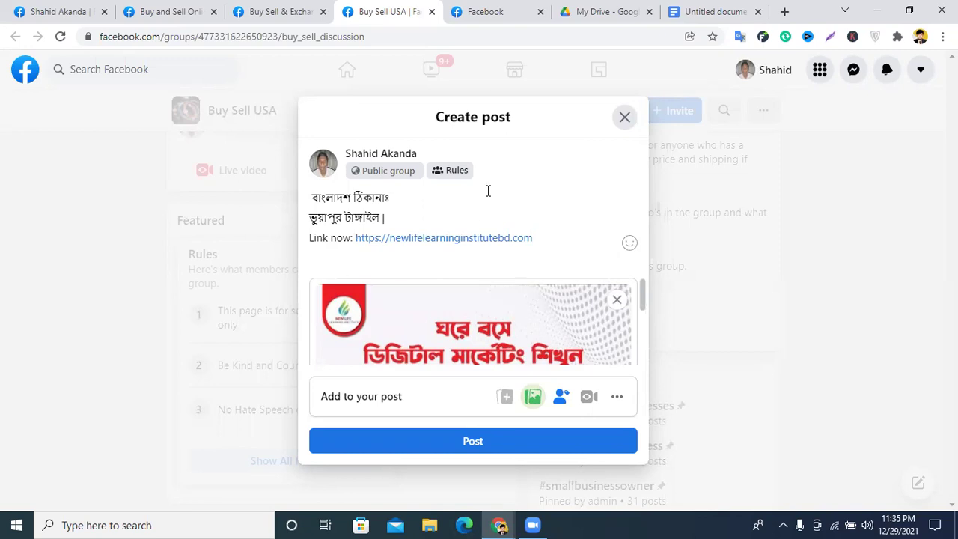
Step: Expand the caption of New Life Learning Institute's poster photo on Facebook and copy its full text
scroll(451, 216, up, 10)
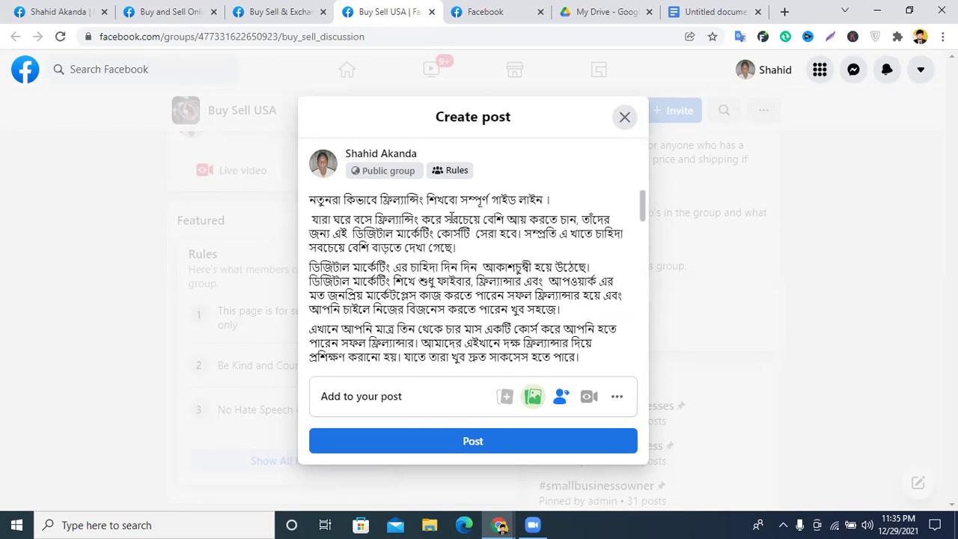
scroll(380, 230, down, 2)
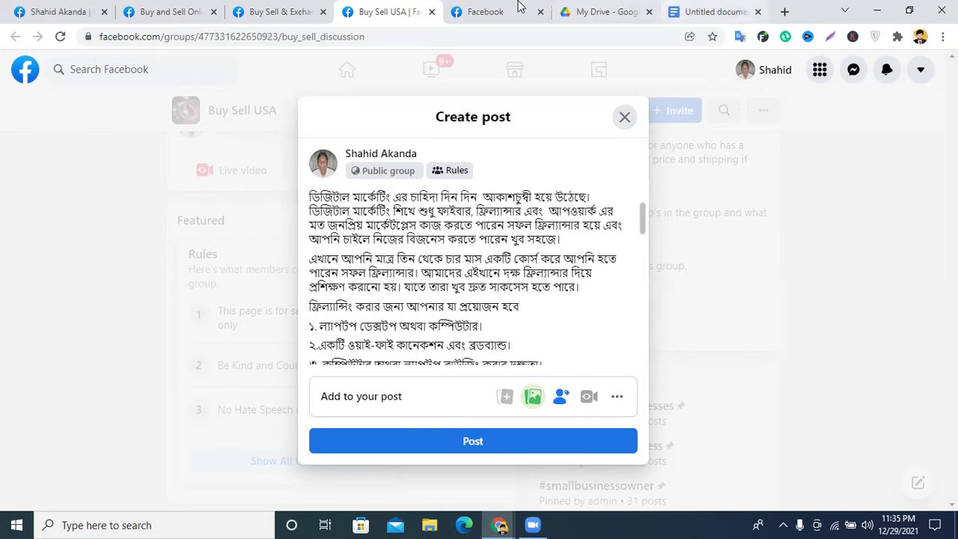
click(485, 11)
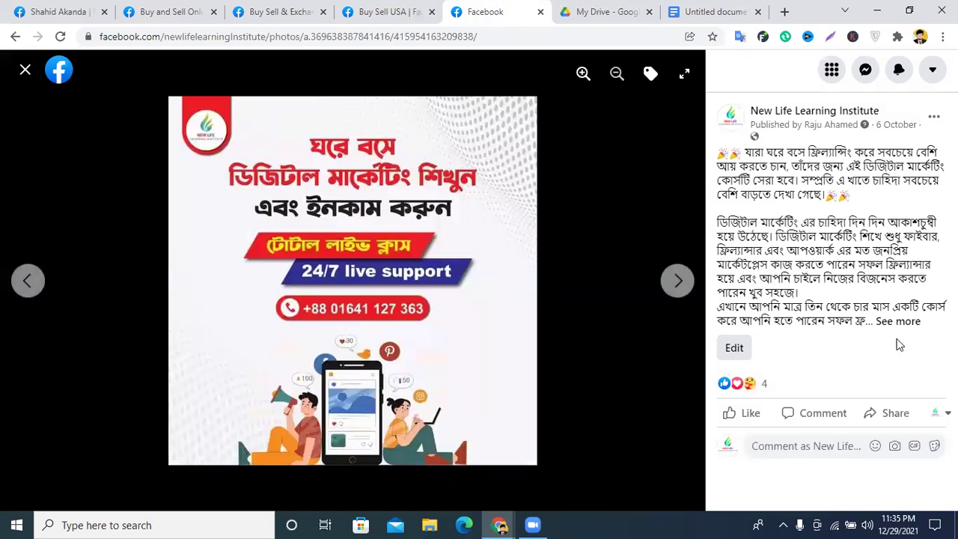
click(819, 228)
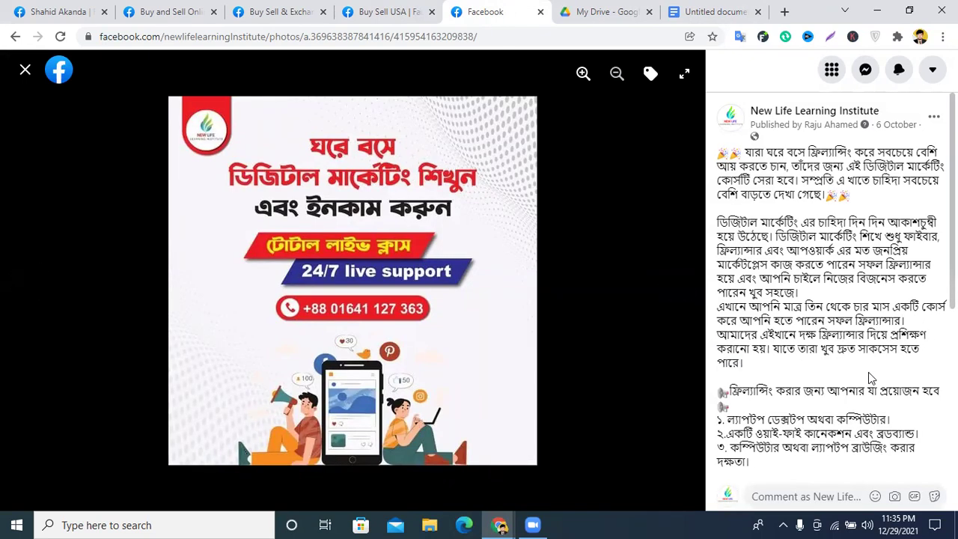
scroll(869, 378, down, 5)
drag(827, 298, 747, 258)
scroll(805, 352, down, 1)
drag(793, 358, 720, 157)
scroll(739, 254, up, 6)
right_click(763, 163)
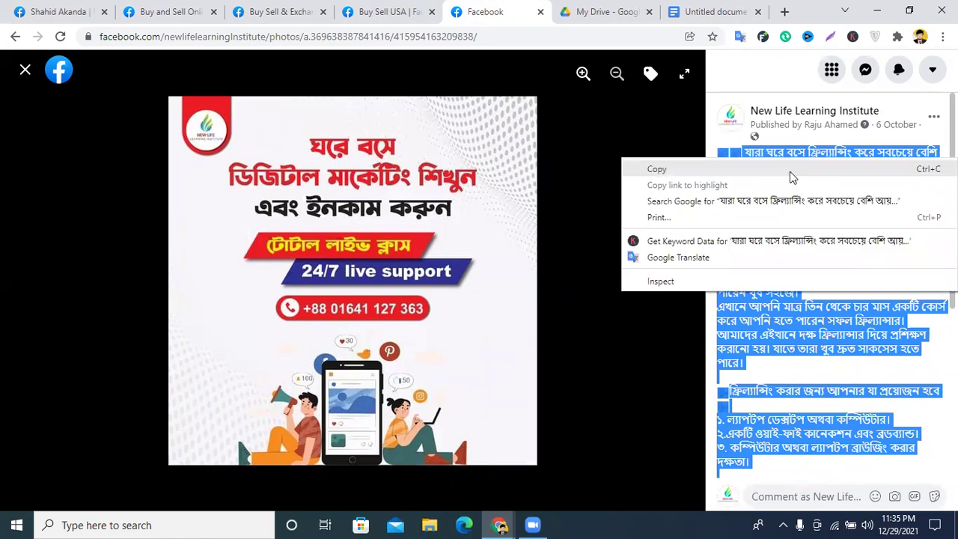
click(785, 167)
Step: Replace the Buy Sell USA post's text with the copied photo caption and submit the post
click(407, 9)
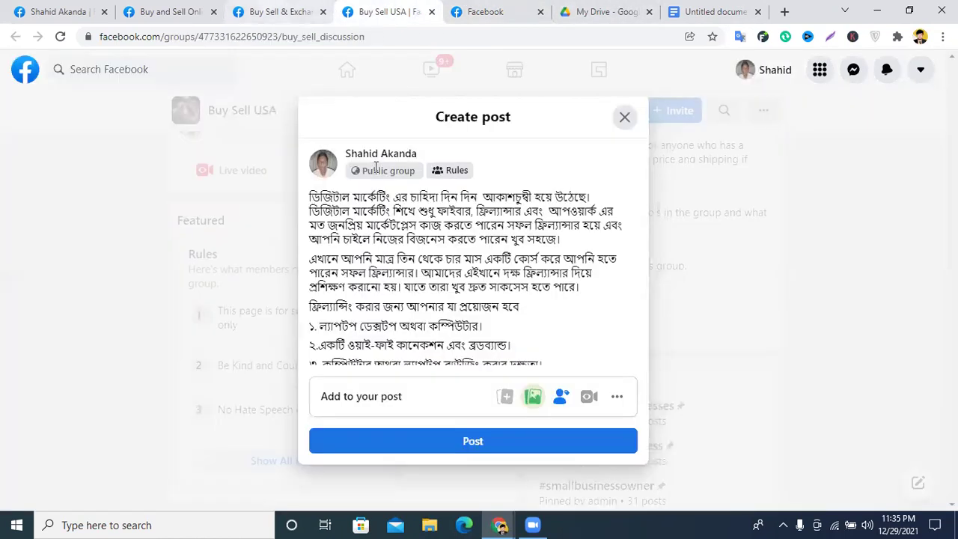
triple_click(371, 224)
click(445, 258)
scroll(528, 327, down, 10)
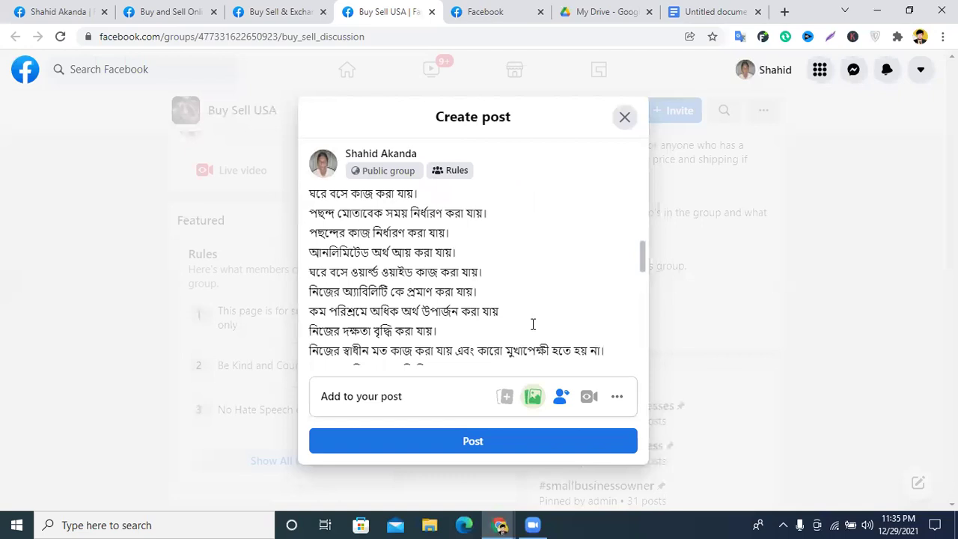
drag(426, 288, 284, 201)
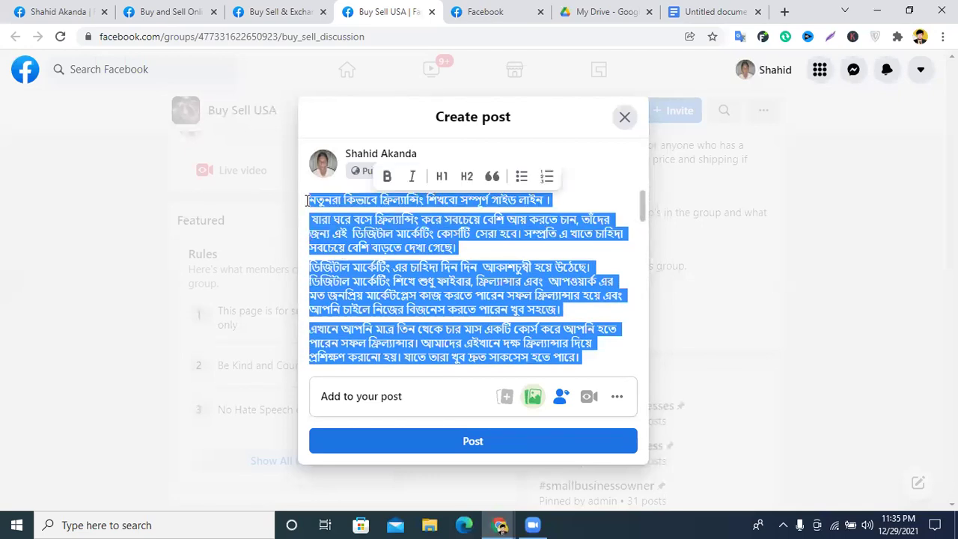
click(463, 258)
scroll(464, 258, down, 5)
scroll(464, 258, up, 5)
scroll(464, 258, up, 3)
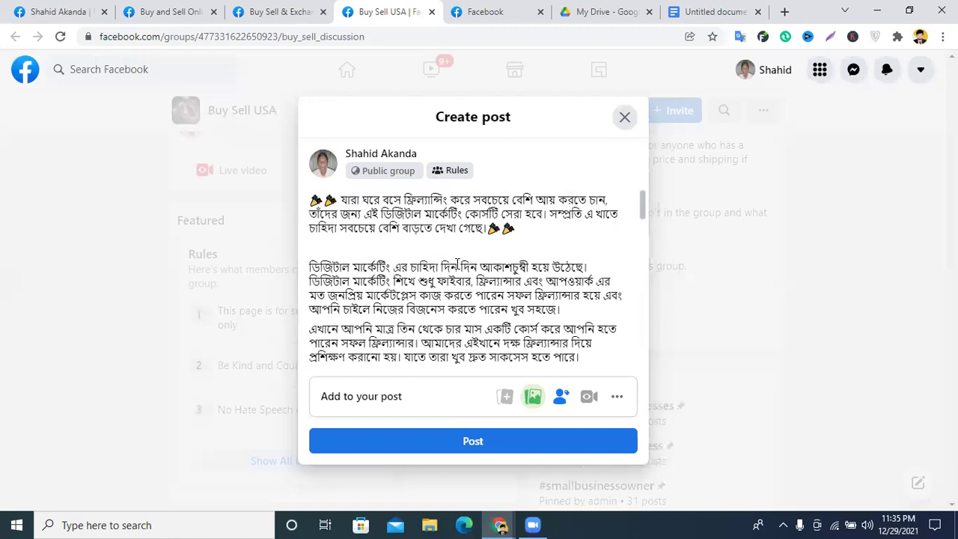
scroll(464, 254, down, 10)
scroll(569, 240, down, 4)
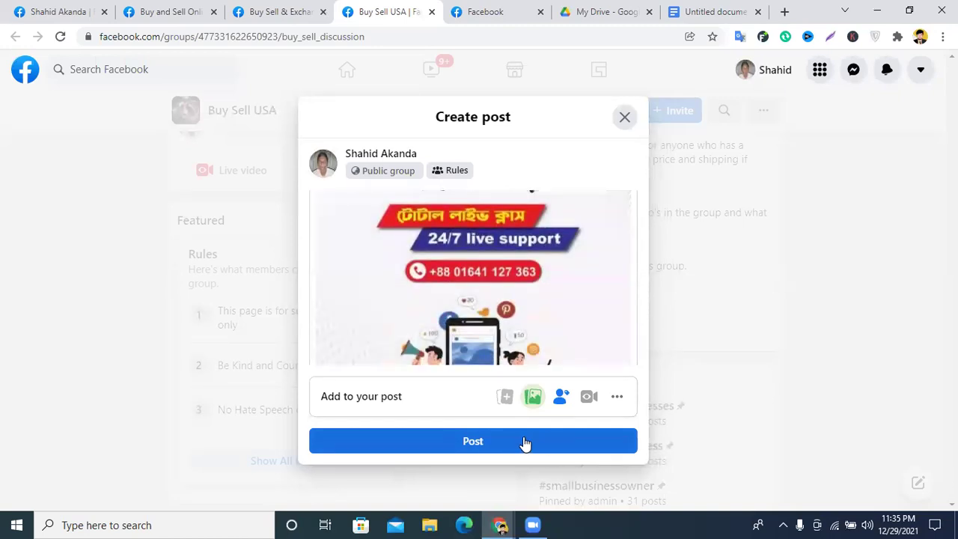
click(524, 443)
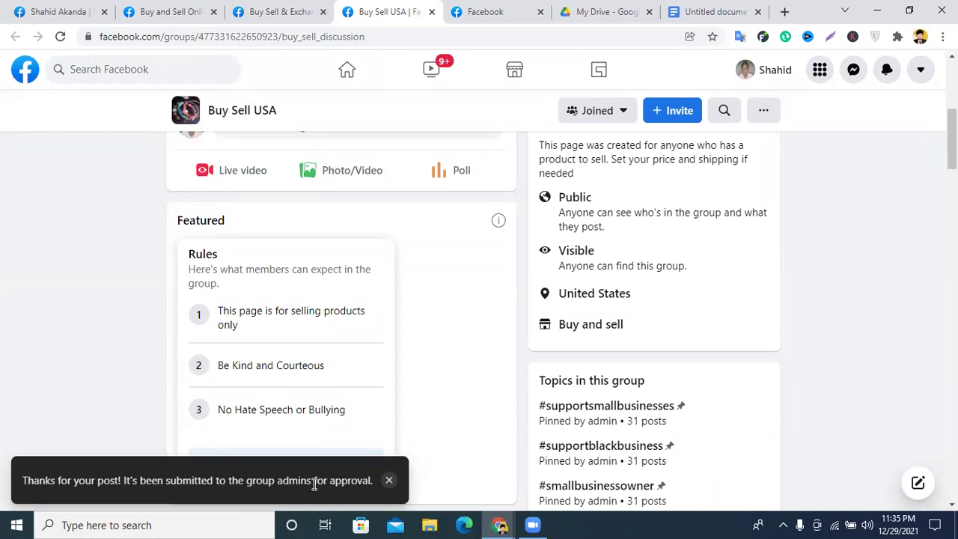
Step: View the Buy Sell USA group's membership options and close the group's page
scroll(327, 229, up, 4)
scroll(391, 250, down, 1)
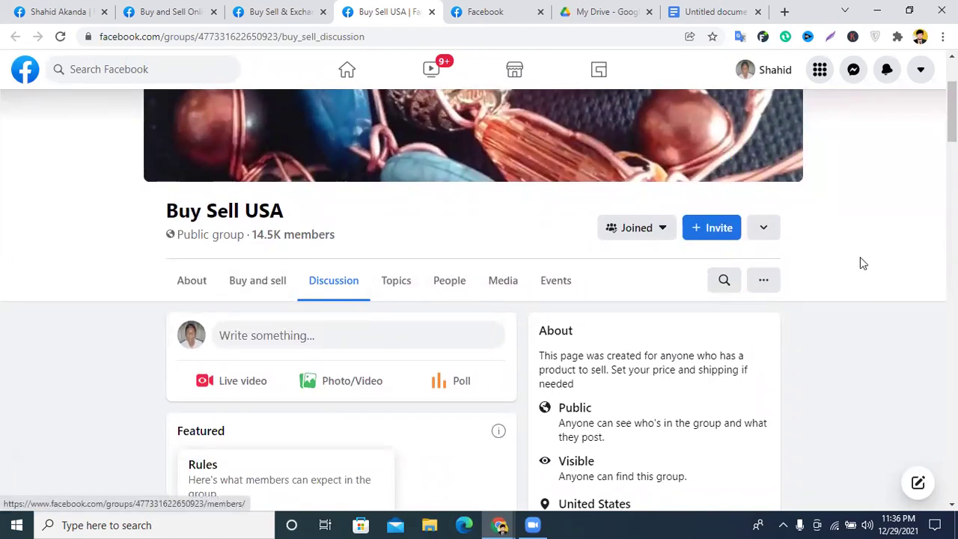
click(639, 229)
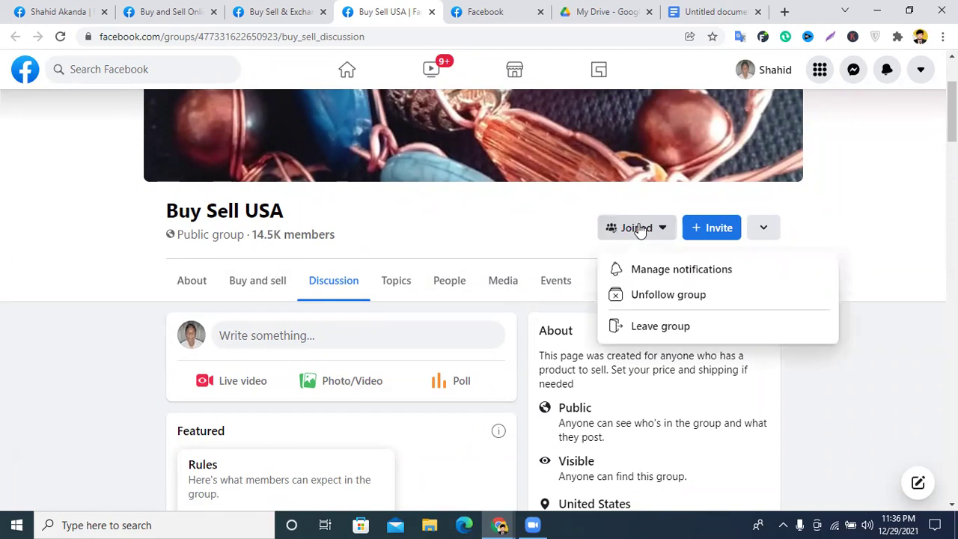
click(665, 335)
click(600, 325)
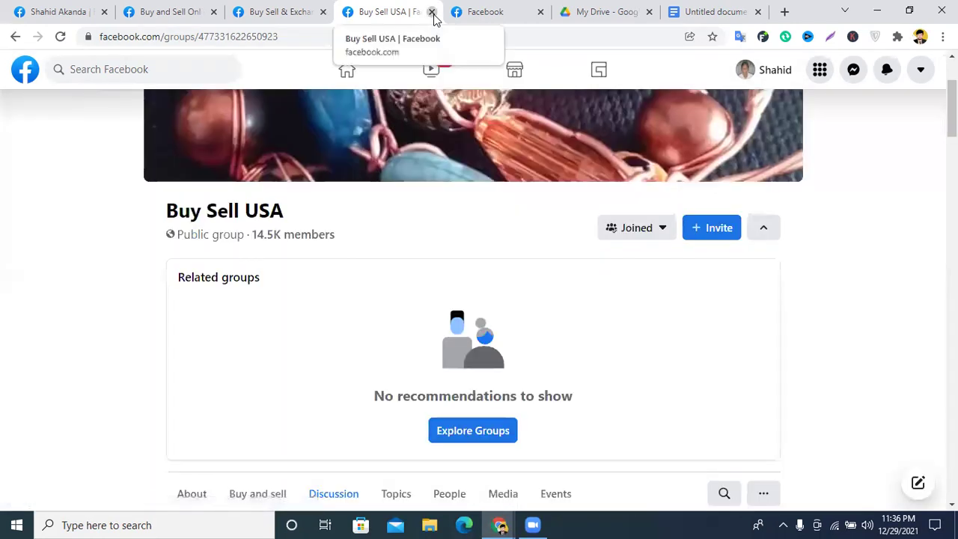
click(431, 12)
Step: Start a photo post in the Buy Sell & Exchange 24/7 (BD) group's discussion with the digital marketing poster from Downloads
click(323, 11)
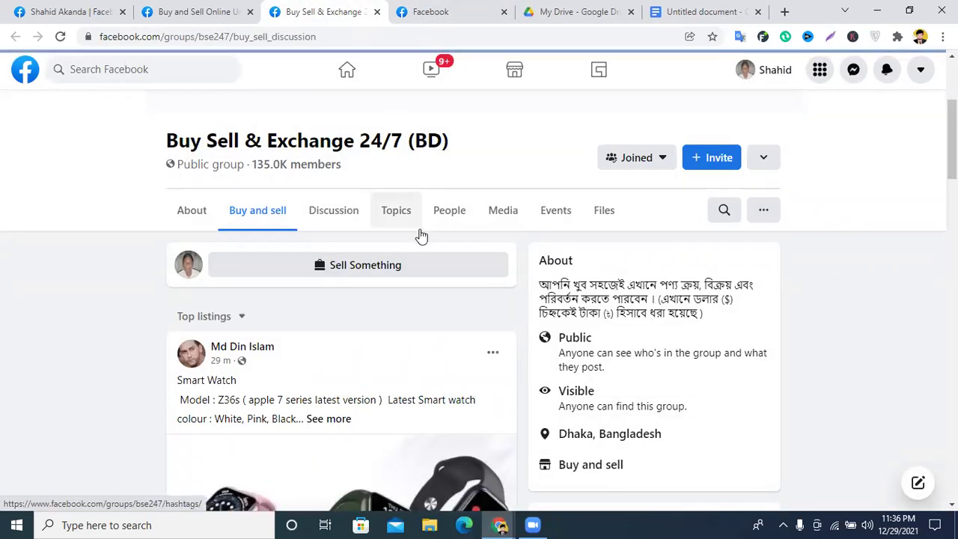
click(340, 217)
click(247, 312)
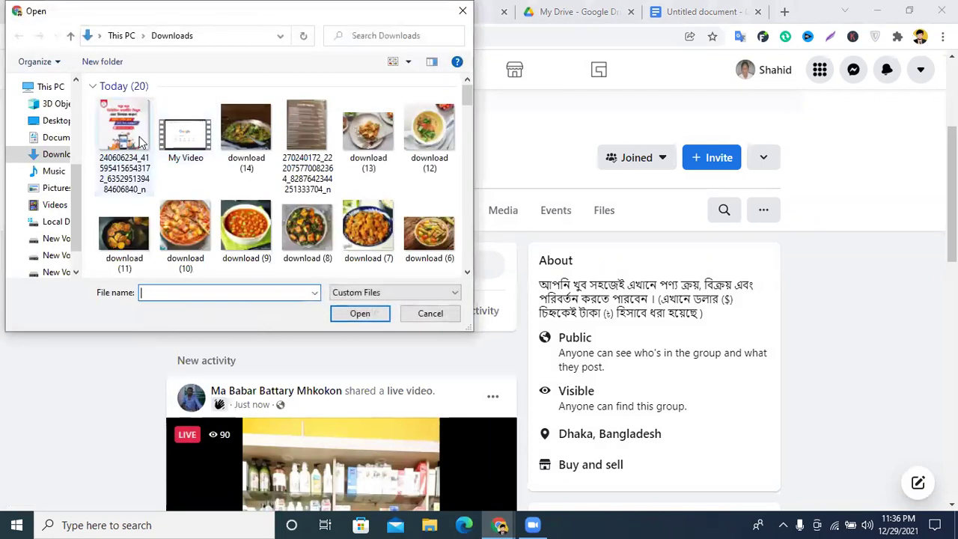
click(127, 150)
click(361, 320)
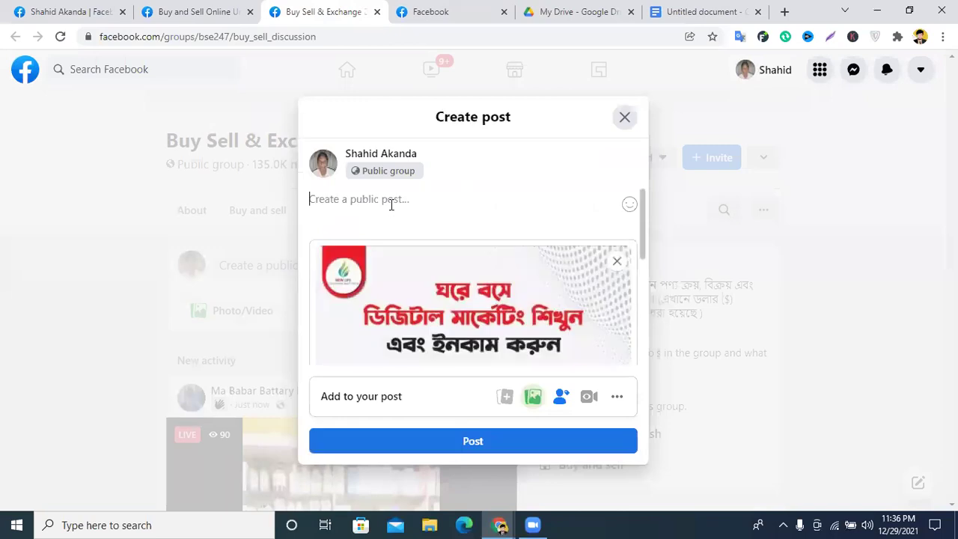
Step: Fill the Buy Sell & Exchange 24/7 (BD) post with the copied caption and the Google Doc's website link, and publish it
key(ctrl+v)
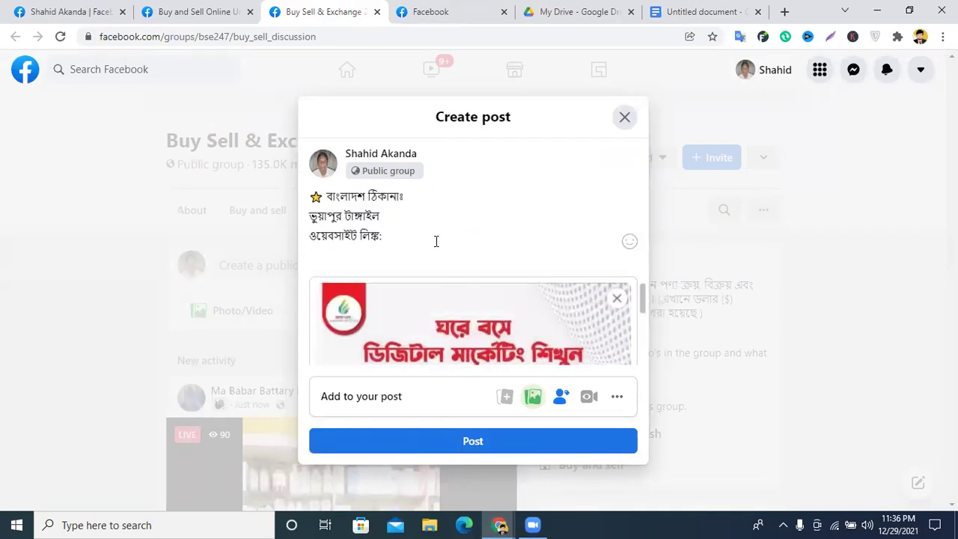
click(662, 11)
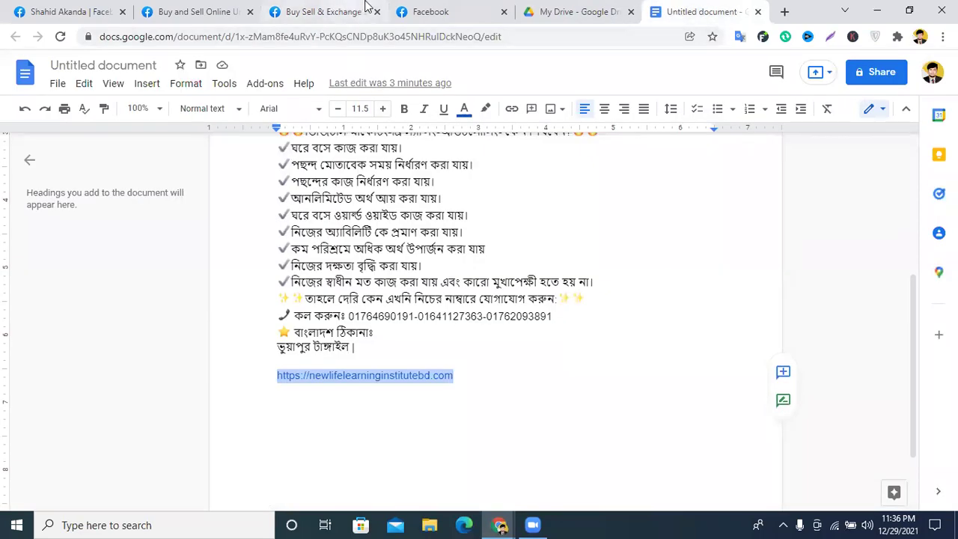
click(432, 12)
click(314, 11)
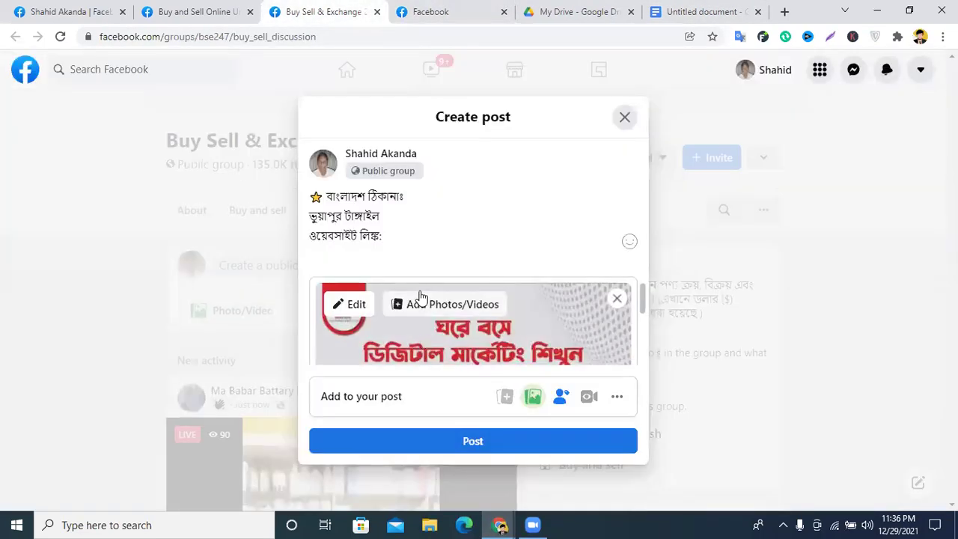
key(ctrl+v)
click(566, 445)
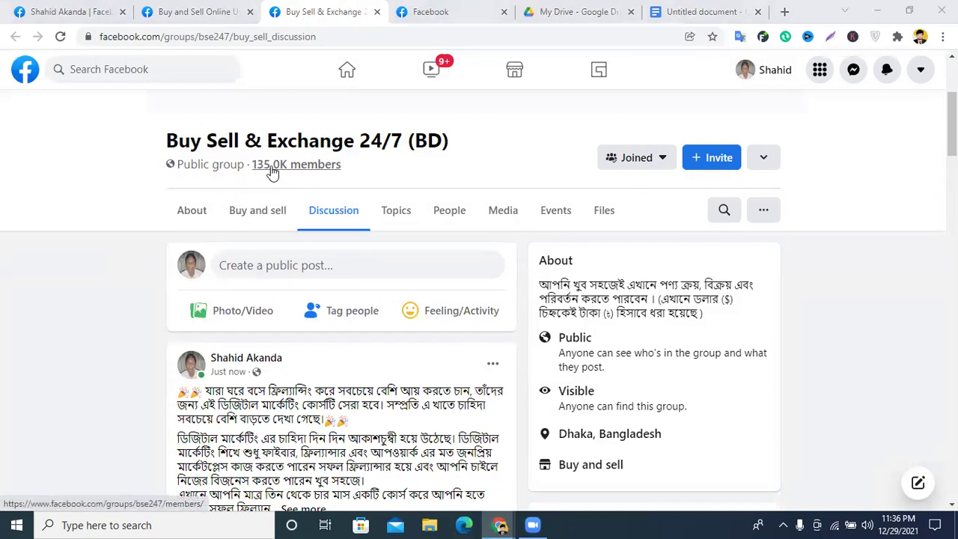
Step: Expand the published post in the Buy Sell & Exchange 24/7 (BD) group and examine its text, link and poster
scroll(305, 250, down, 4)
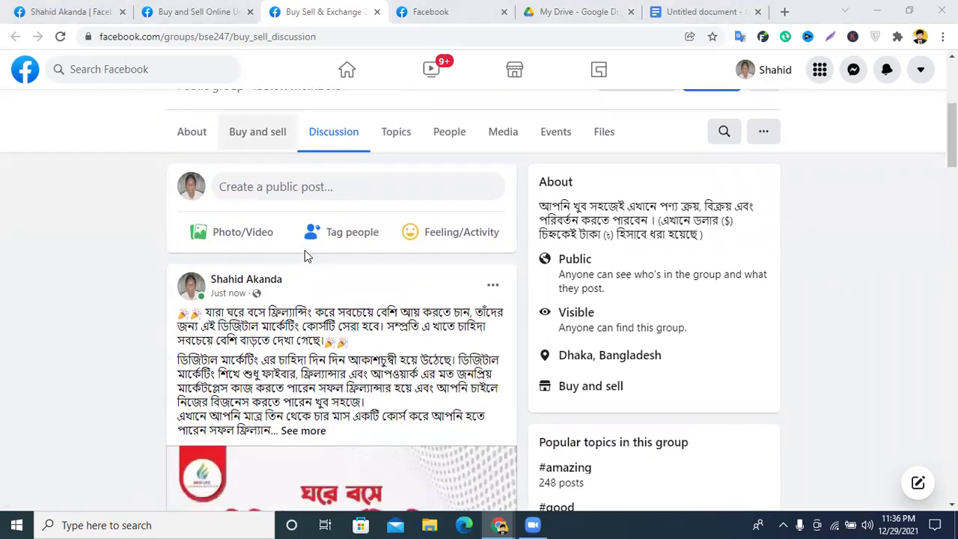
click(312, 228)
scroll(369, 281, down, 3)
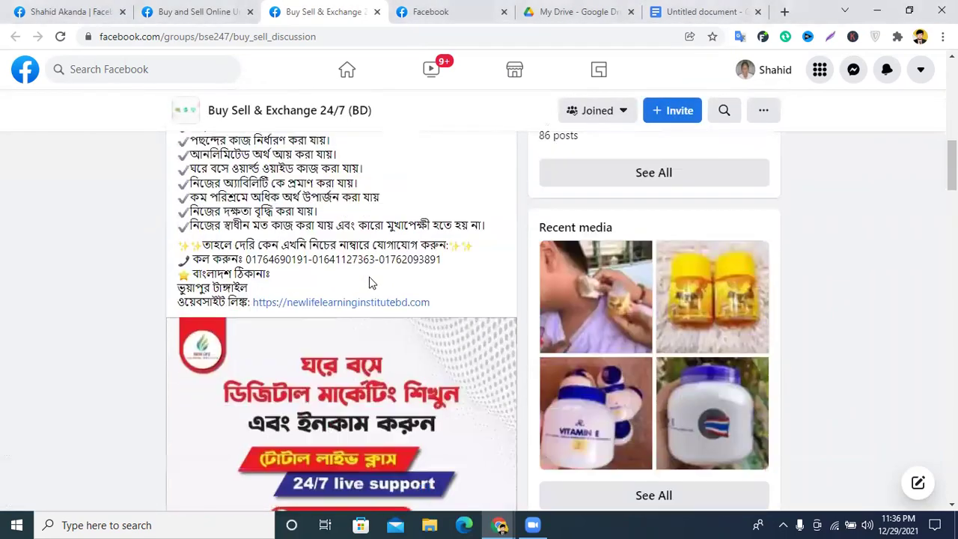
scroll(370, 283, up, 10)
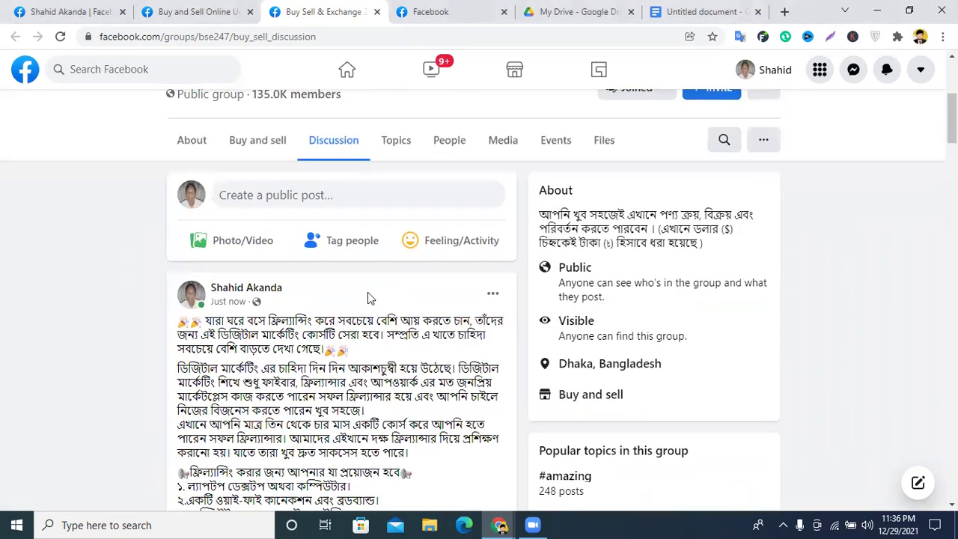
Step: Close the institute's poster photo page on Facebook and return to My Drive in Google Drive
click(677, 11)
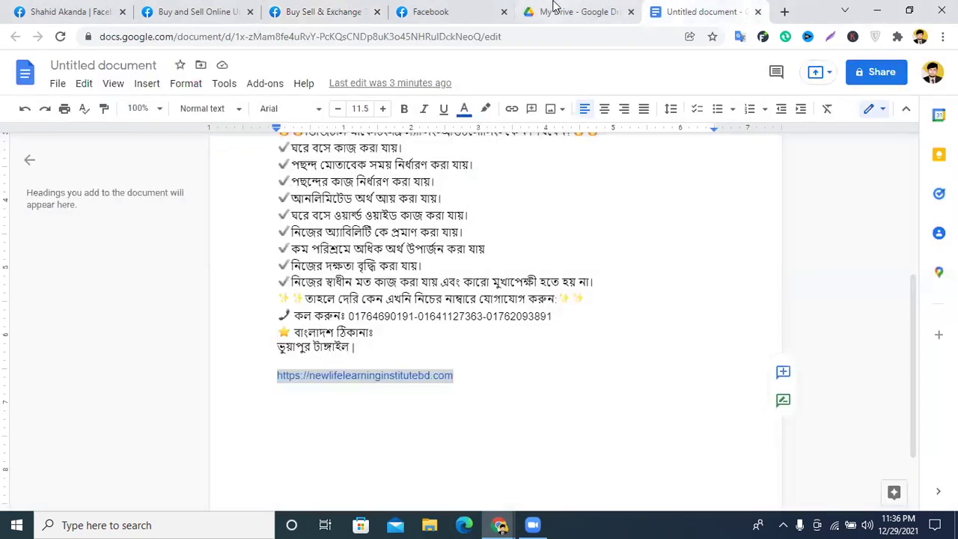
click(553, 11)
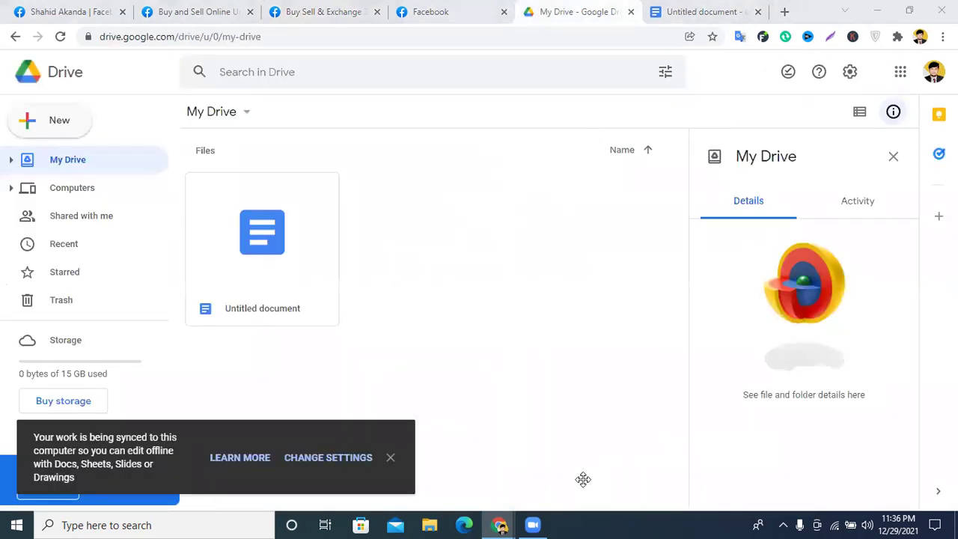
click(434, 11)
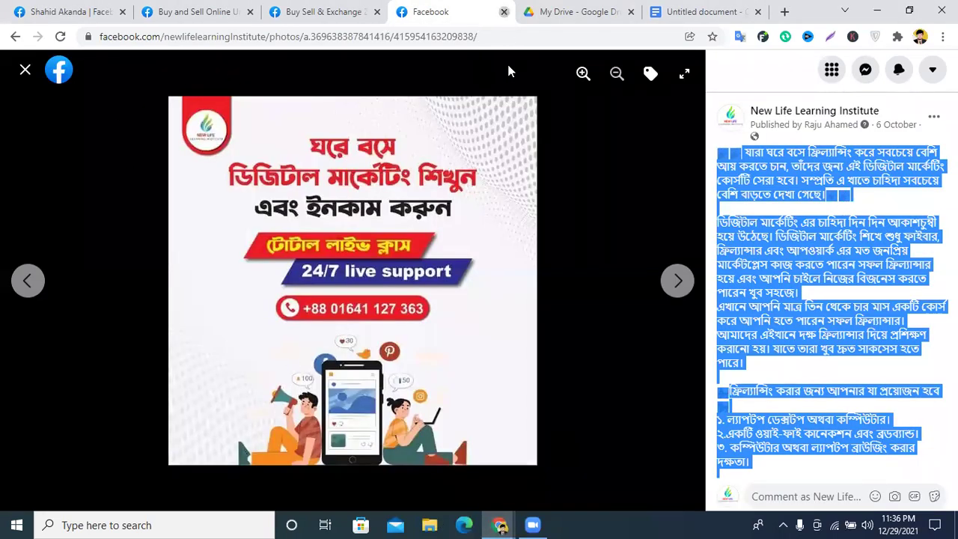
click(503, 11)
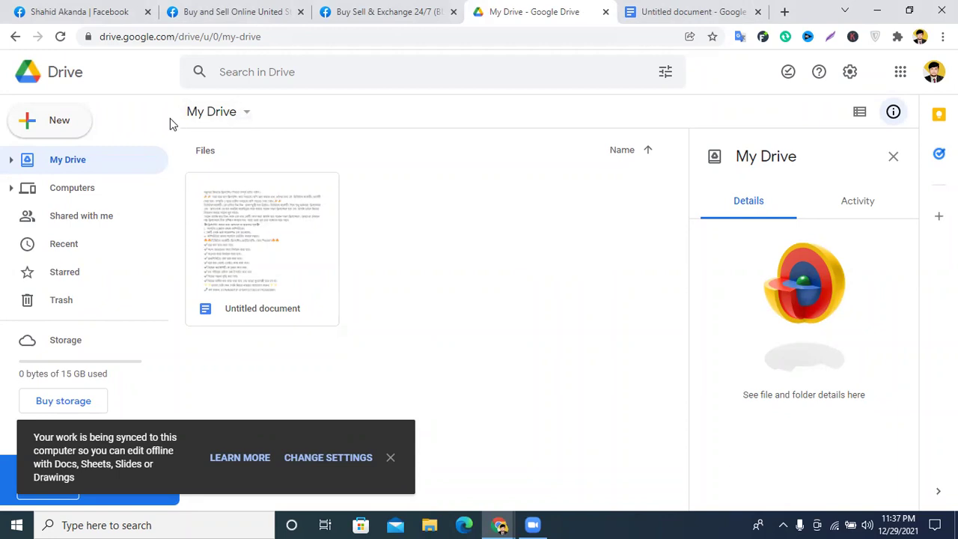
click(898, 39)
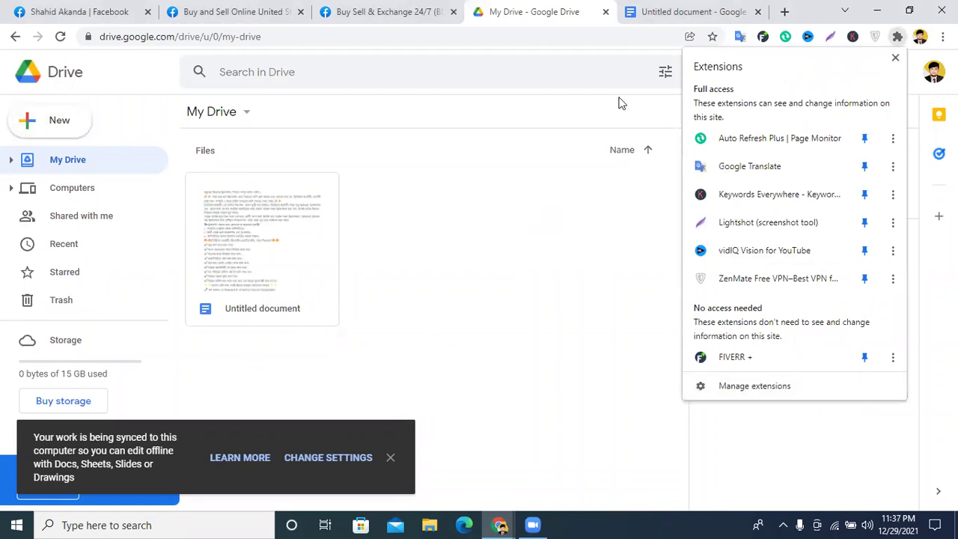
click(45, 122)
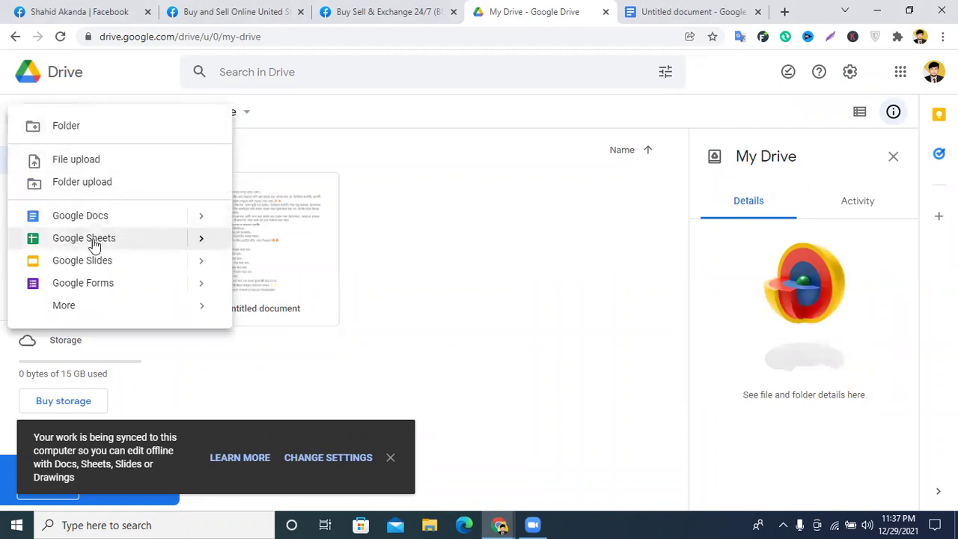
click(478, 143)
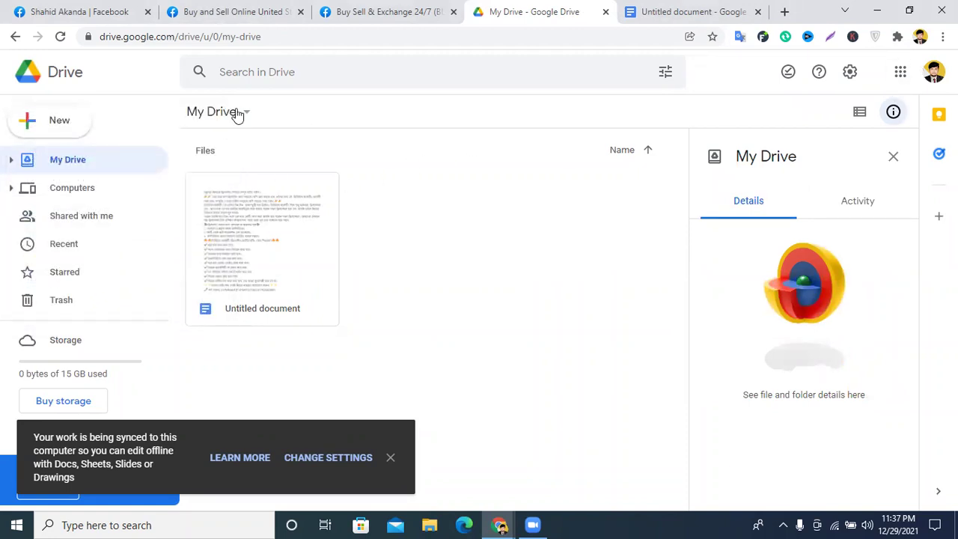
Step: Open Google Drive from the Google apps in a new browser tab, and close that tab again
click(785, 9)
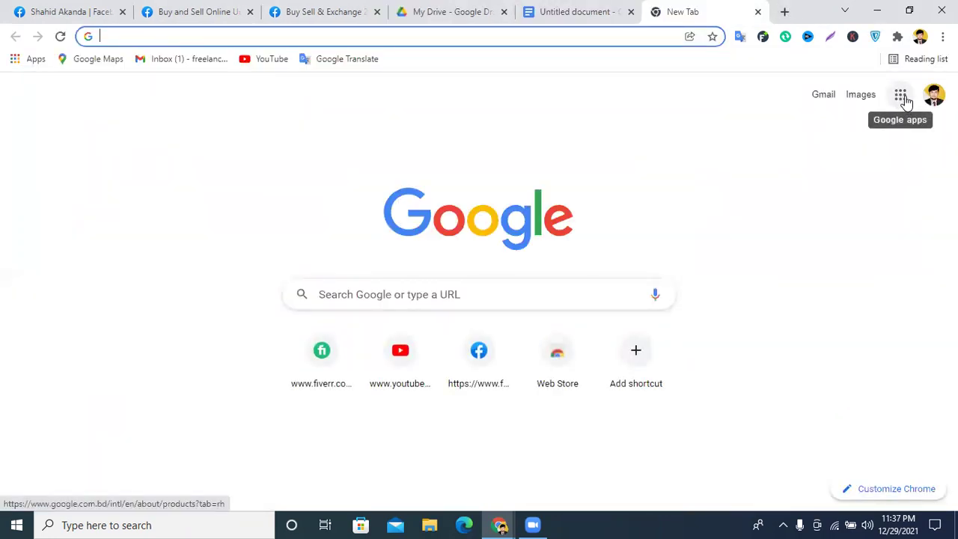
click(903, 100)
scroll(834, 218, down, 3)
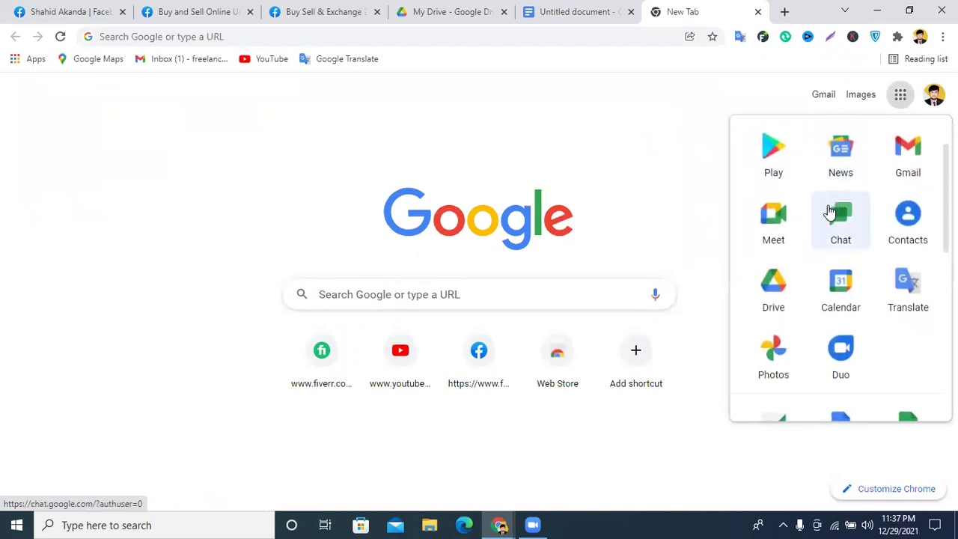
click(777, 221)
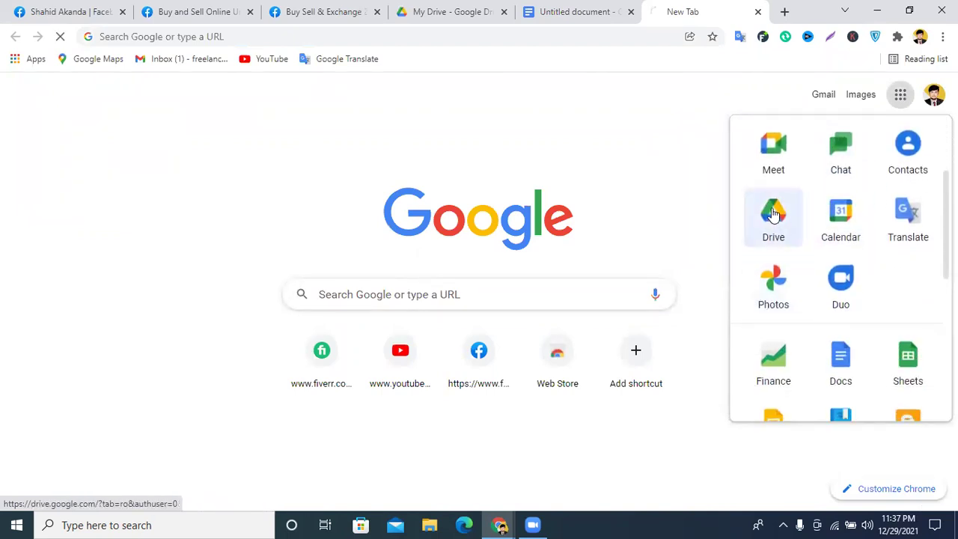
click(757, 12)
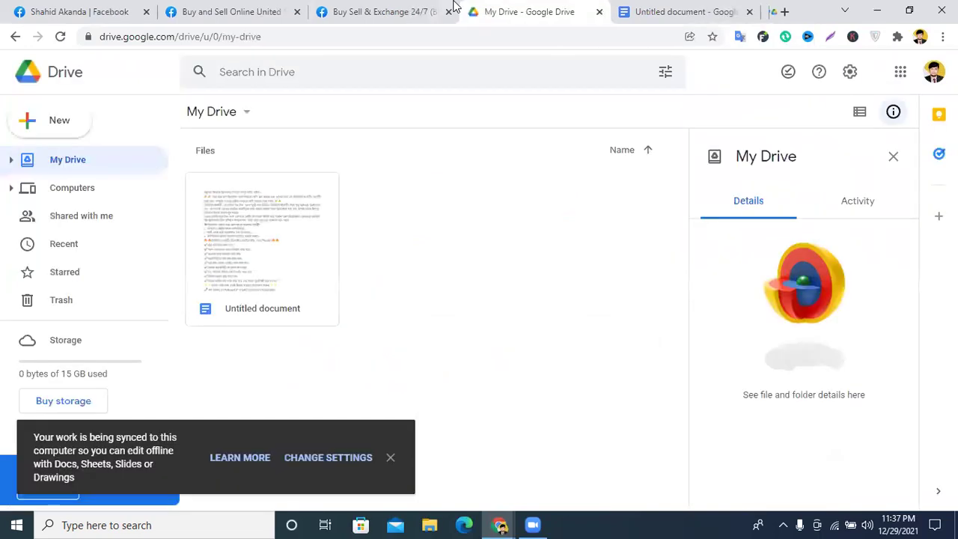
Step: Create a blank Google Sheets spreadsheet from My Drive and title it with the person's first name followed by "job"
click(52, 127)
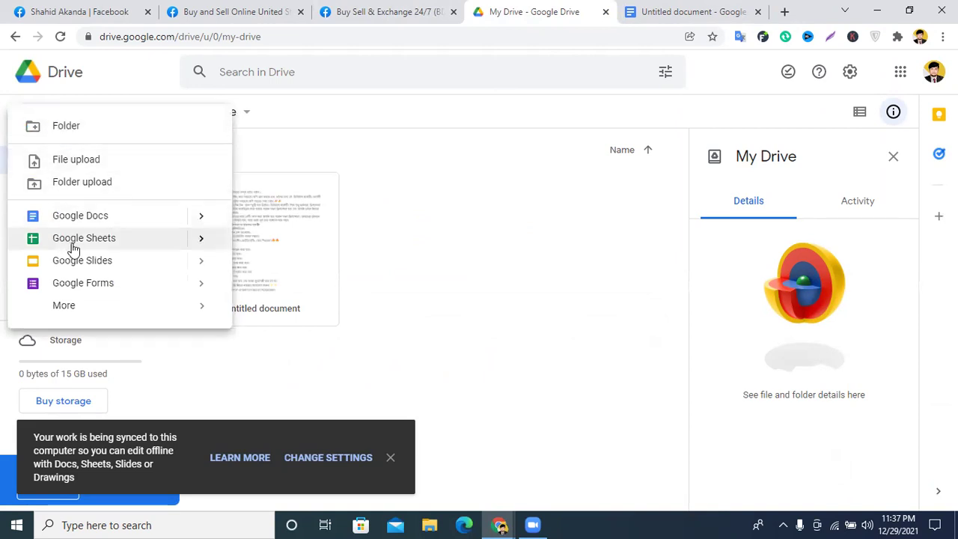
click(104, 241)
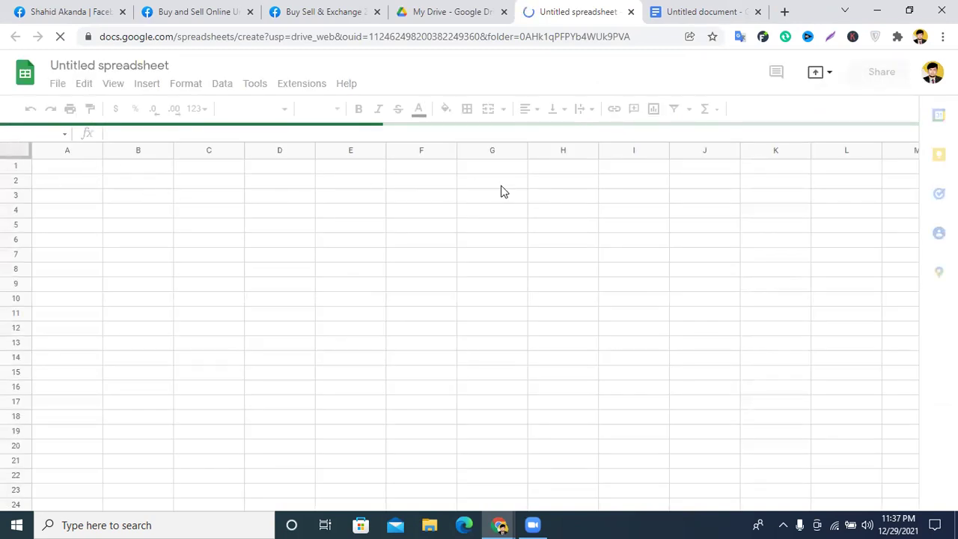
click(115, 67)
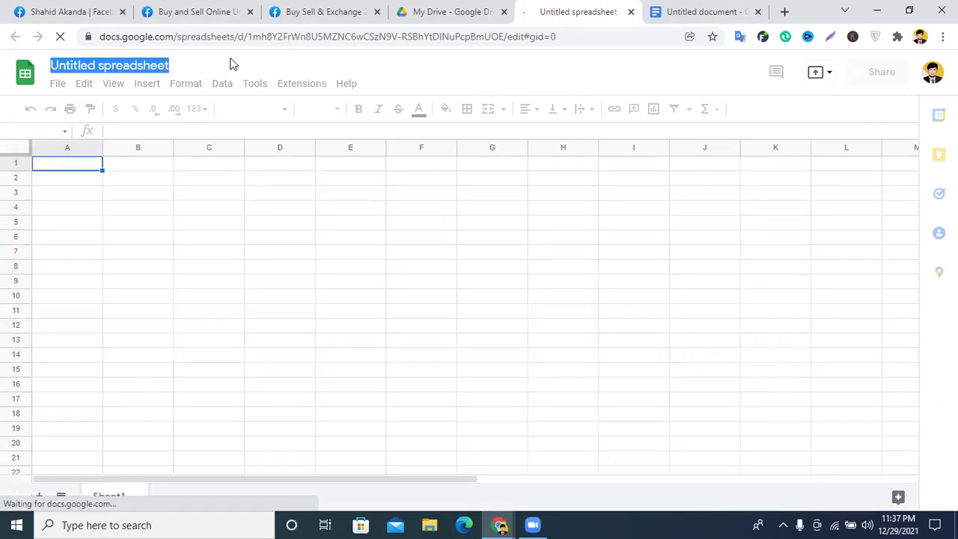
click(128, 65)
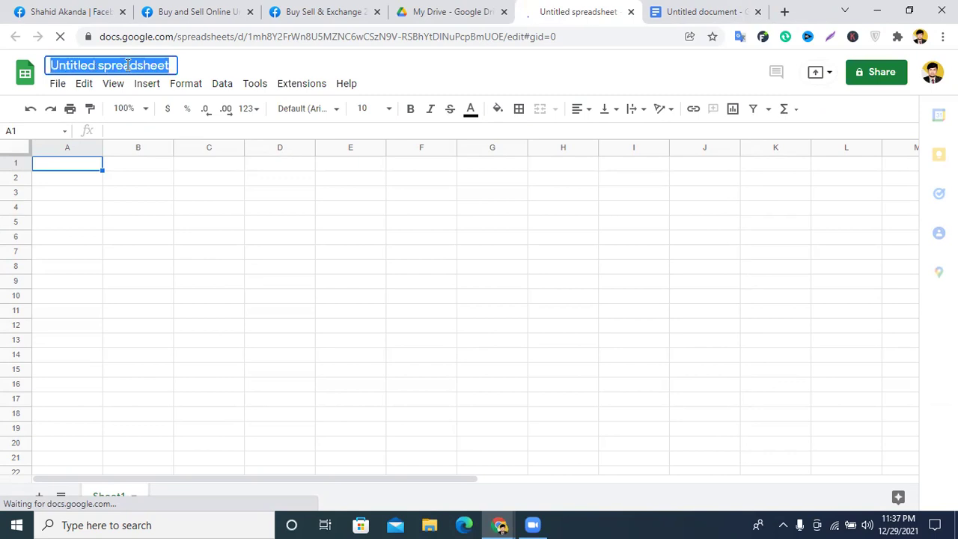
text(monir )
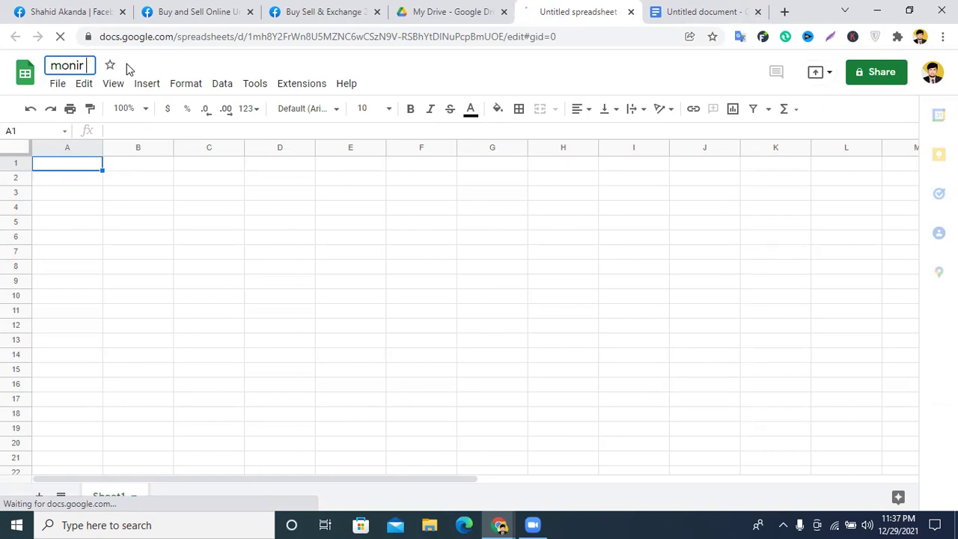
text(job)
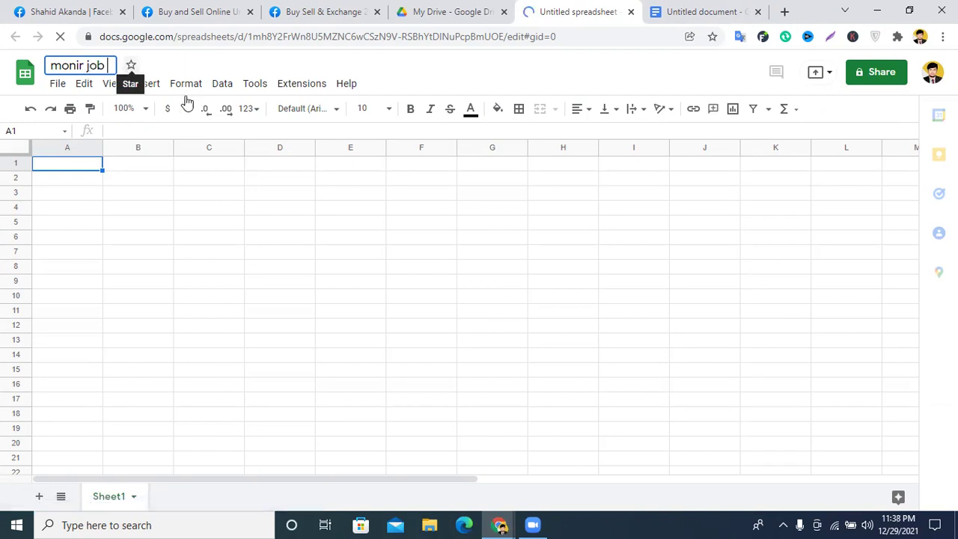
Step: Narrow column A and widen column B, and enter the headers "NO" in A1 and "Facebook Group Link" in B1
drag(102, 146, 62, 148)
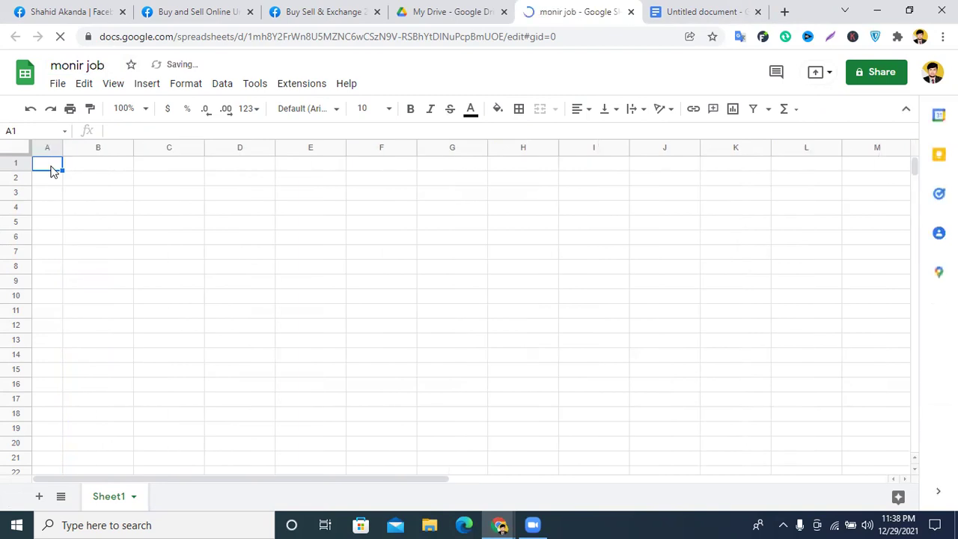
double_click(52, 171)
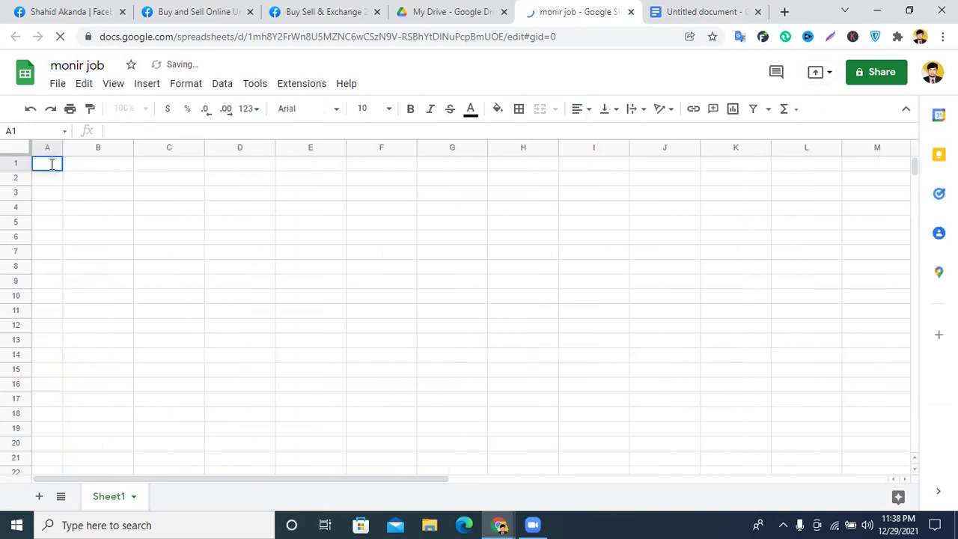
text(NO)
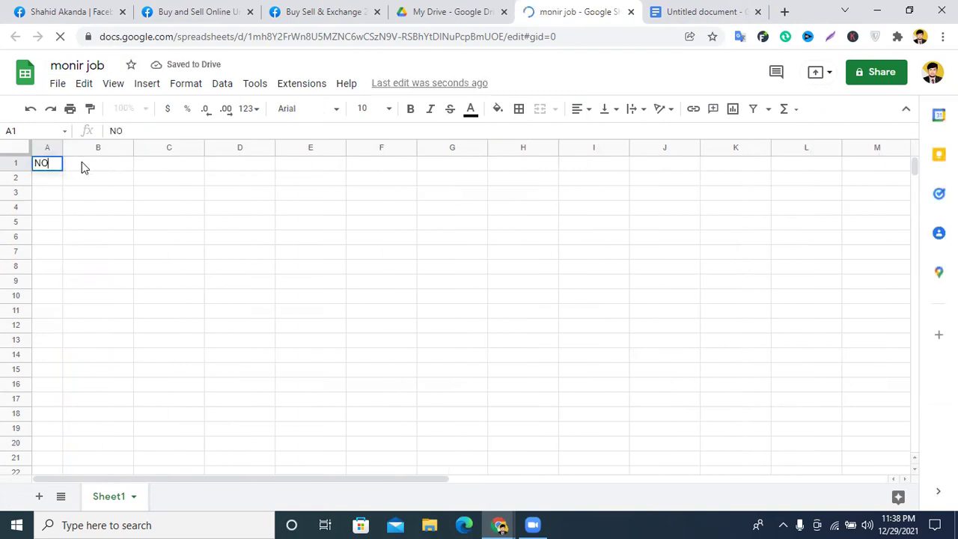
click(84, 169)
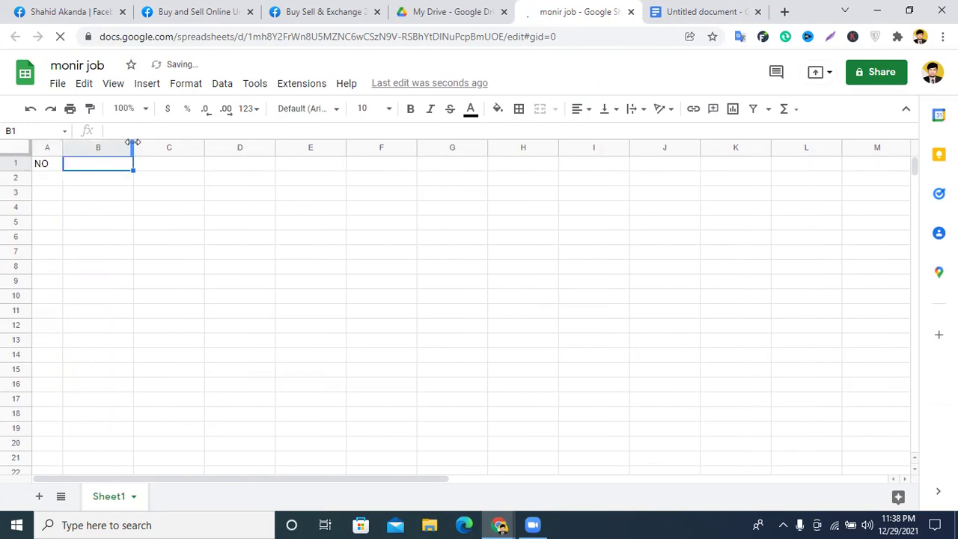
drag(132, 142, 163, 162)
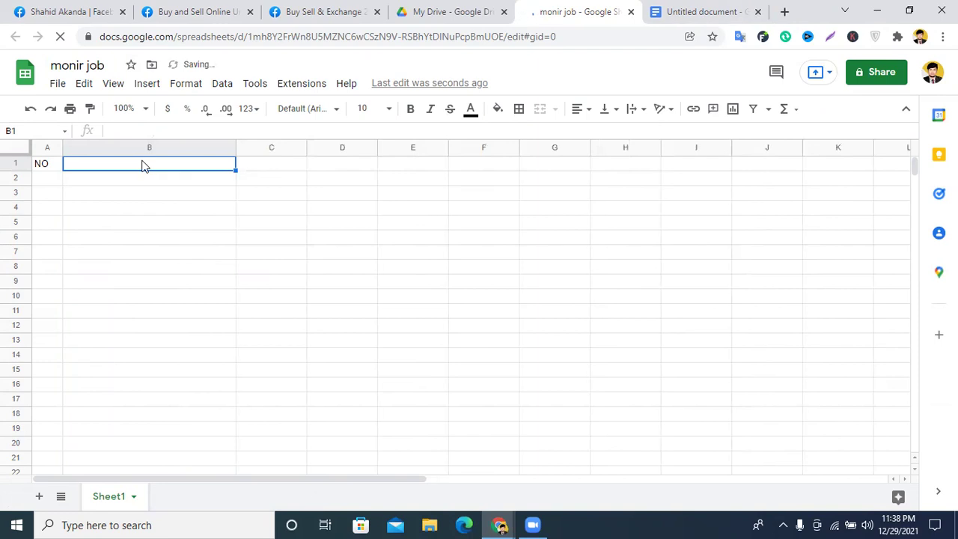
text(Facebook Group Link)
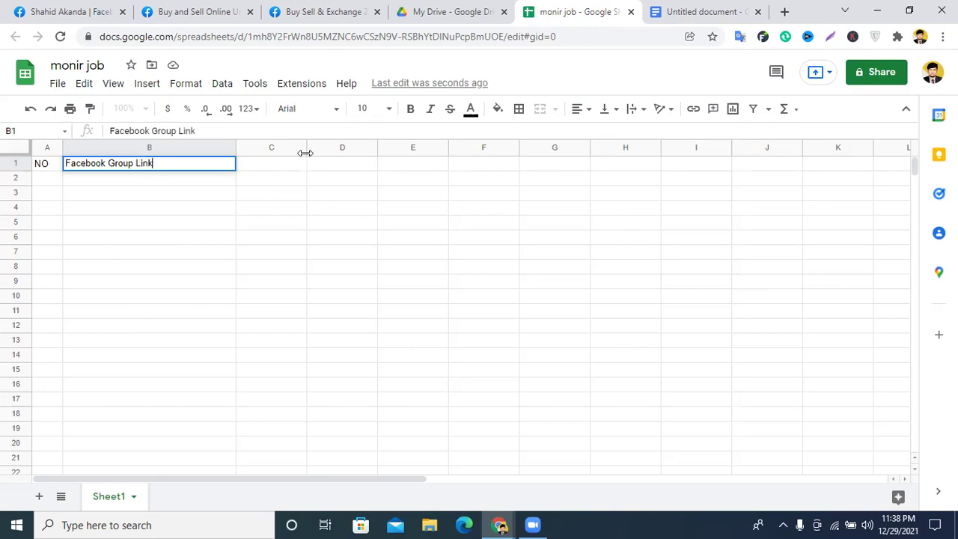
Step: Check the member information on the Buy Sell & Exchange 24/7 (BD) group page, and add a "Members" header in C1 with a slightly widened column
drag(307, 146, 323, 147)
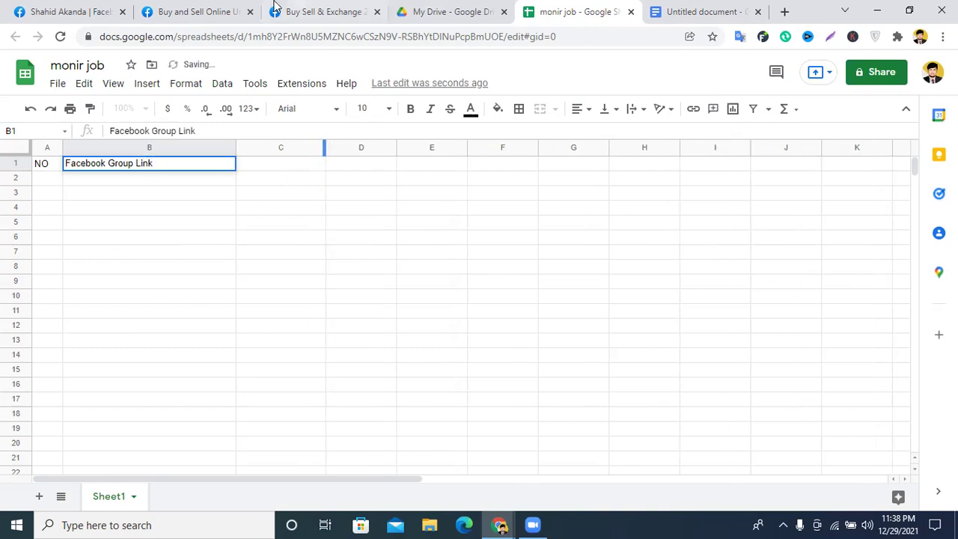
click(318, 11)
scroll(329, 236, up, 2)
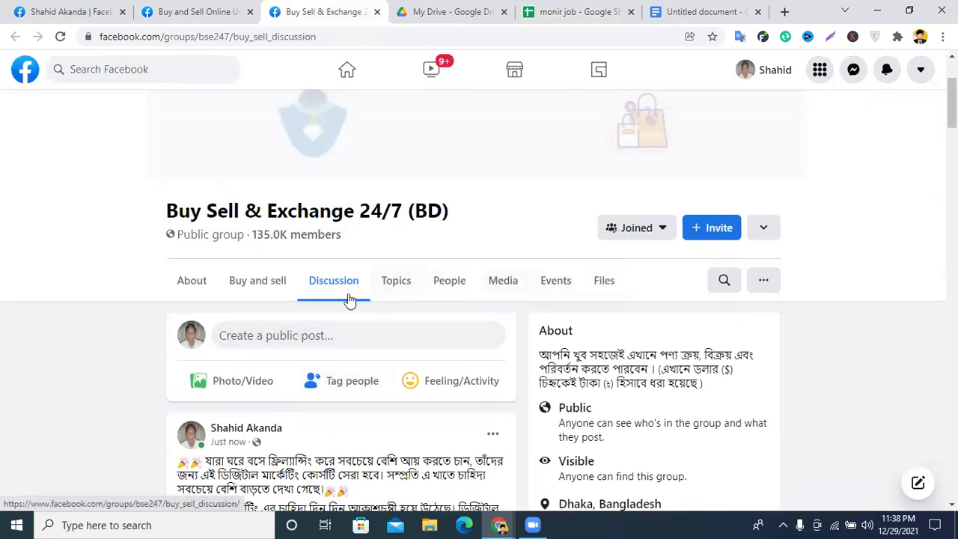
drag(342, 235, 297, 237)
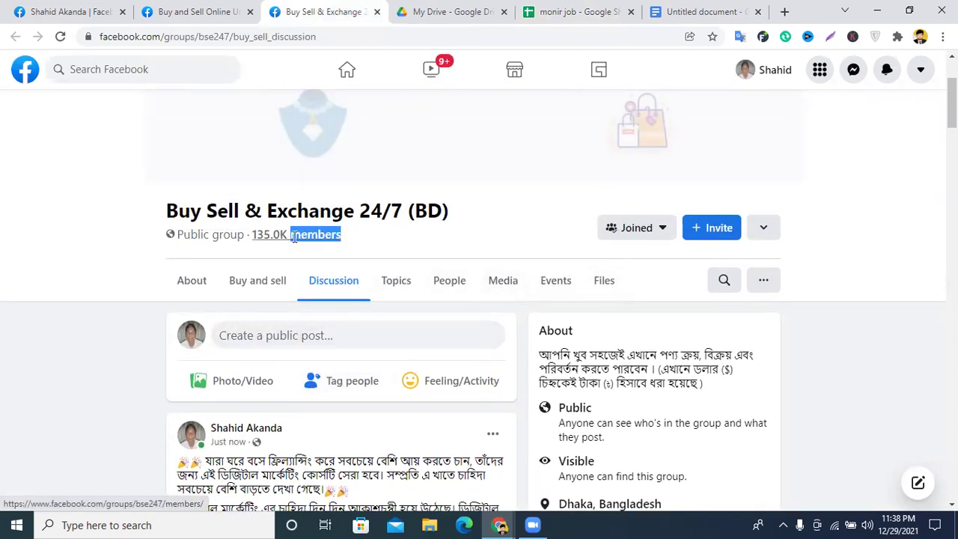
click(604, 9)
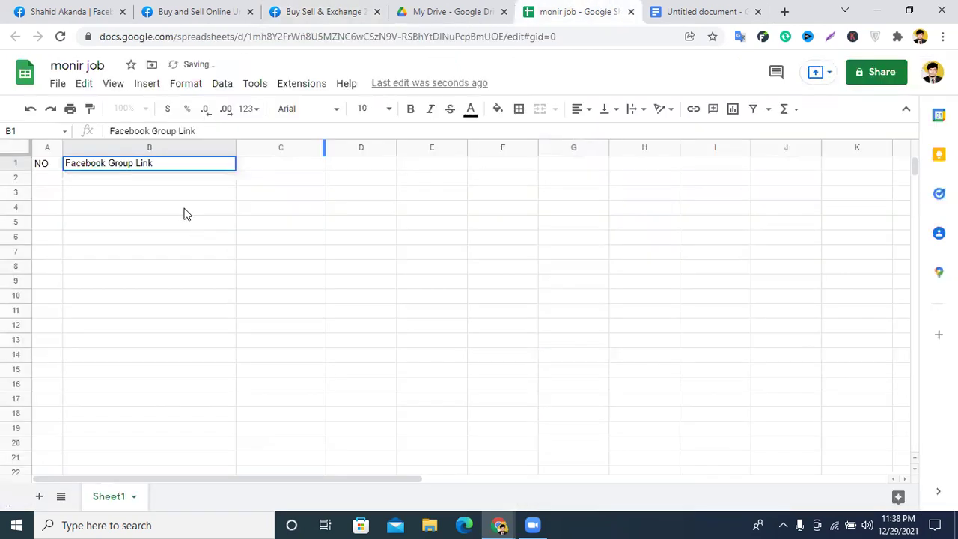
click(282, 165)
text(members)
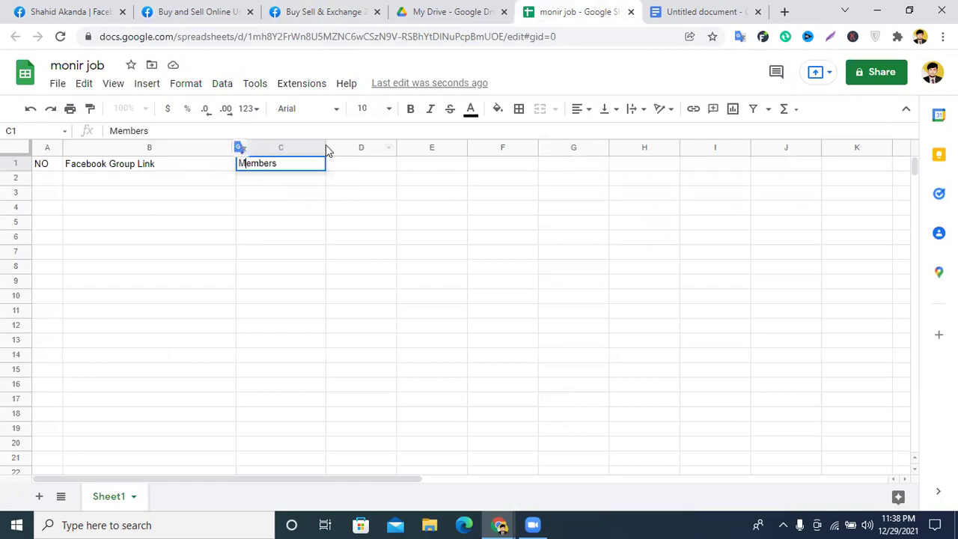
drag(323, 144, 318, 145)
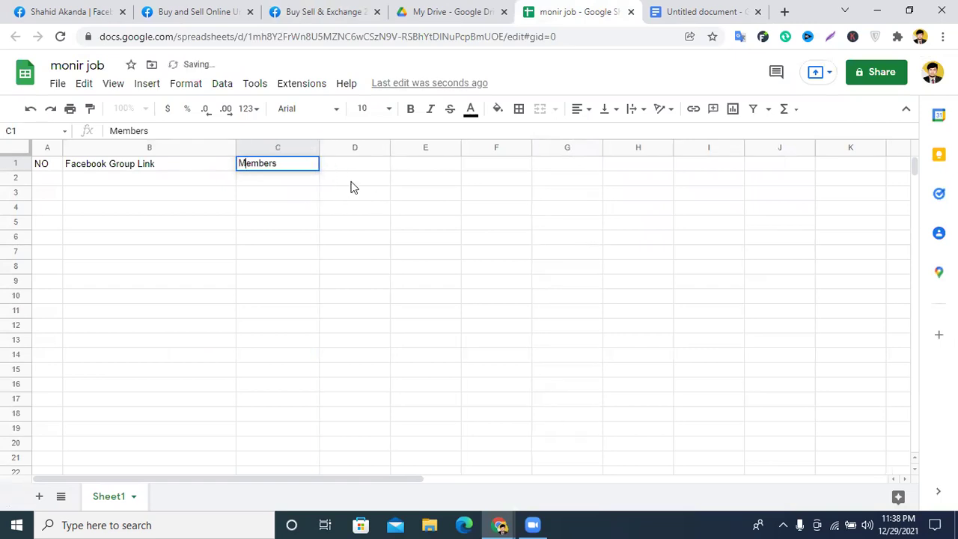
Step: Widen column D and enter the header "Screenshot Link" in D1
click(355, 185)
drag(389, 145, 415, 145)
click(364, 166)
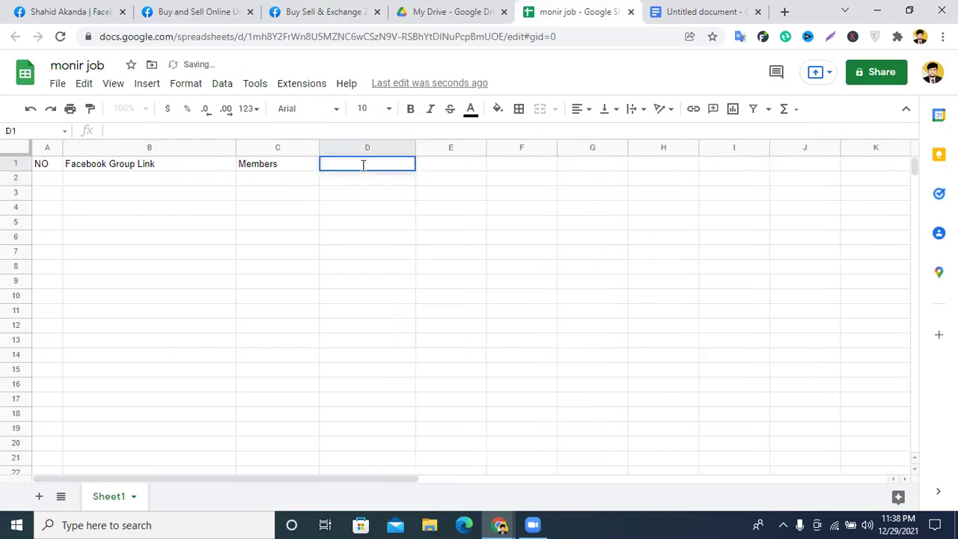
text(Scr)
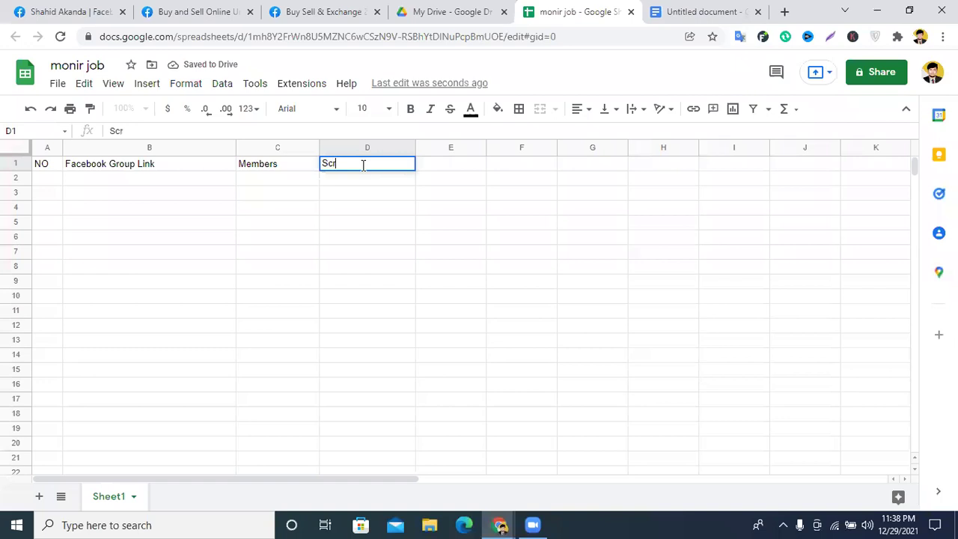
text(eenshot Link)
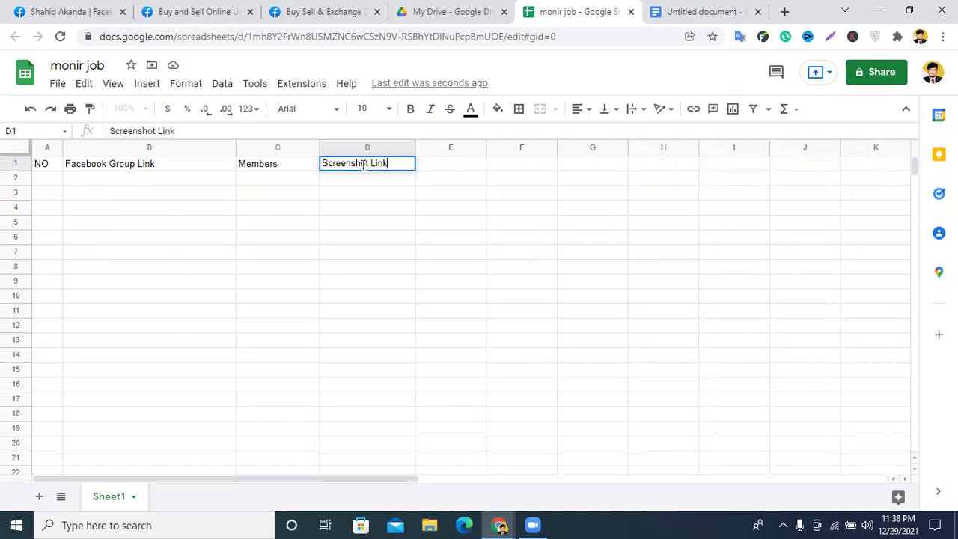
Step: Widen column E to several times its default width and enter the header "Live" in E1
click(432, 191)
drag(486, 147, 790, 150)
double_click(535, 164)
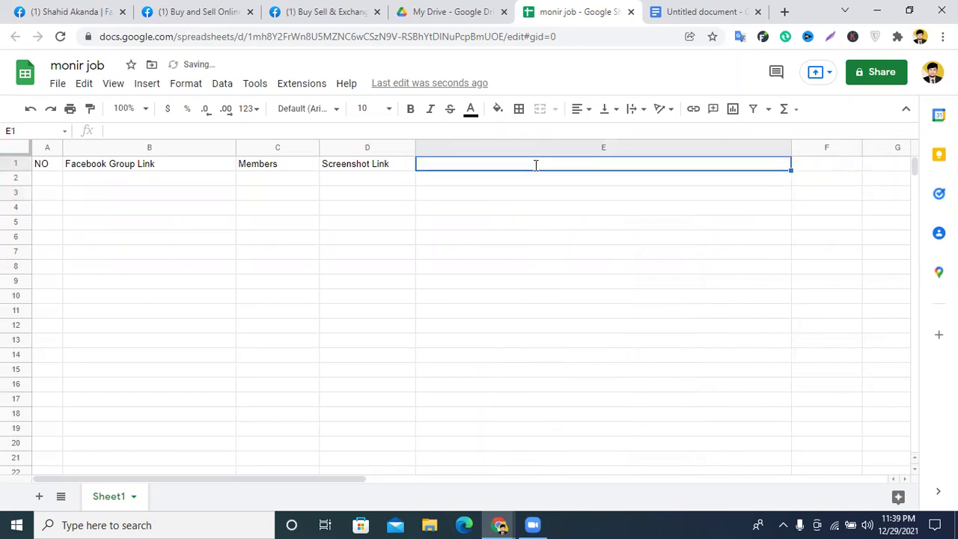
text(Live)
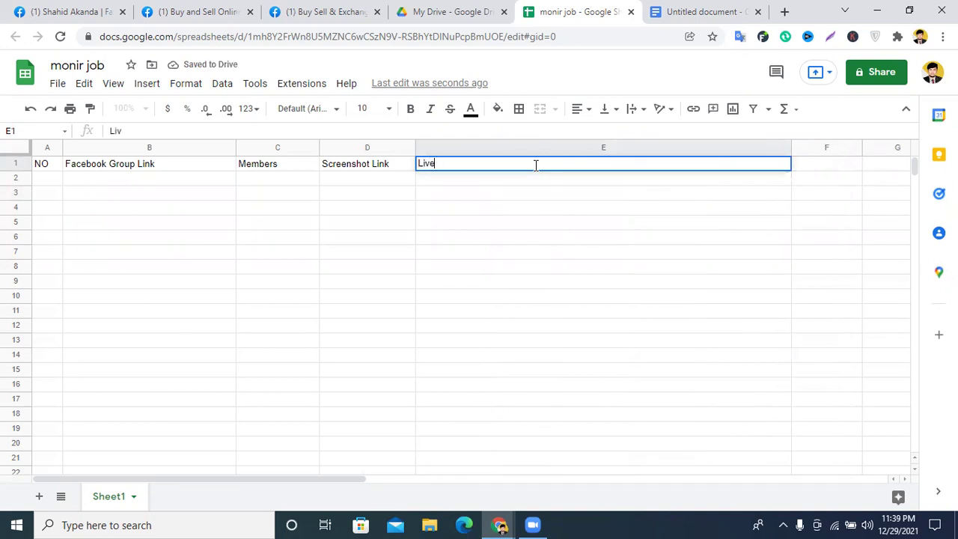
click(471, 209)
Step: Make the whole header row 1 bold and set its font size to 18
click(13, 163)
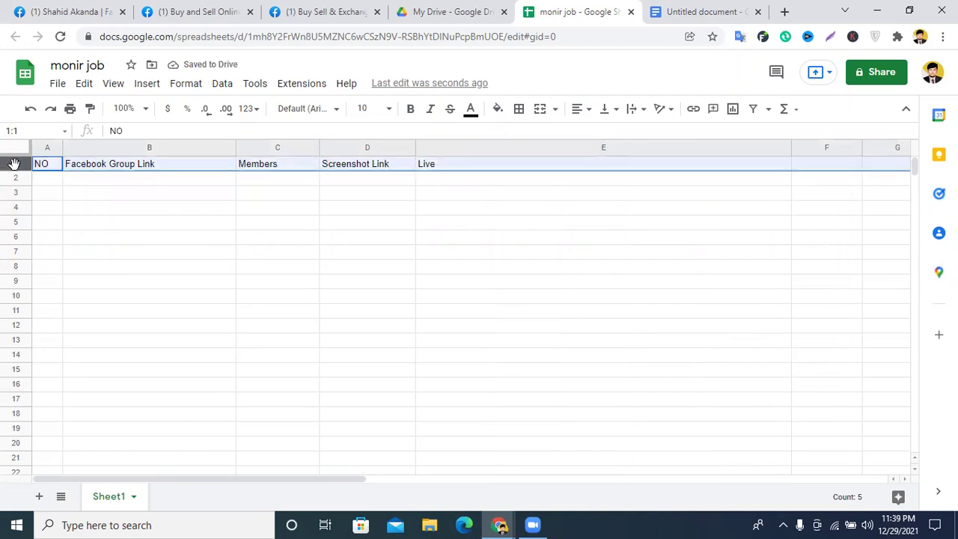
click(411, 112)
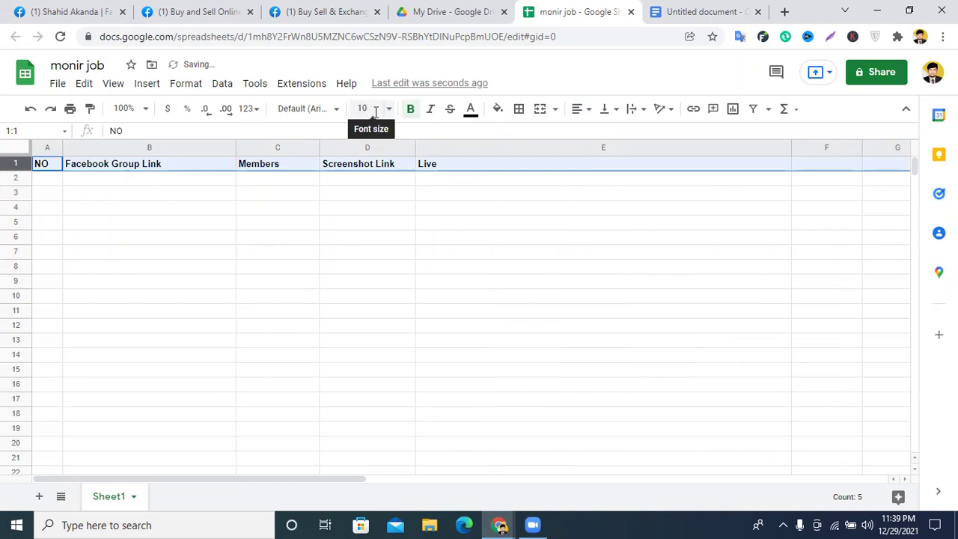
click(389, 110)
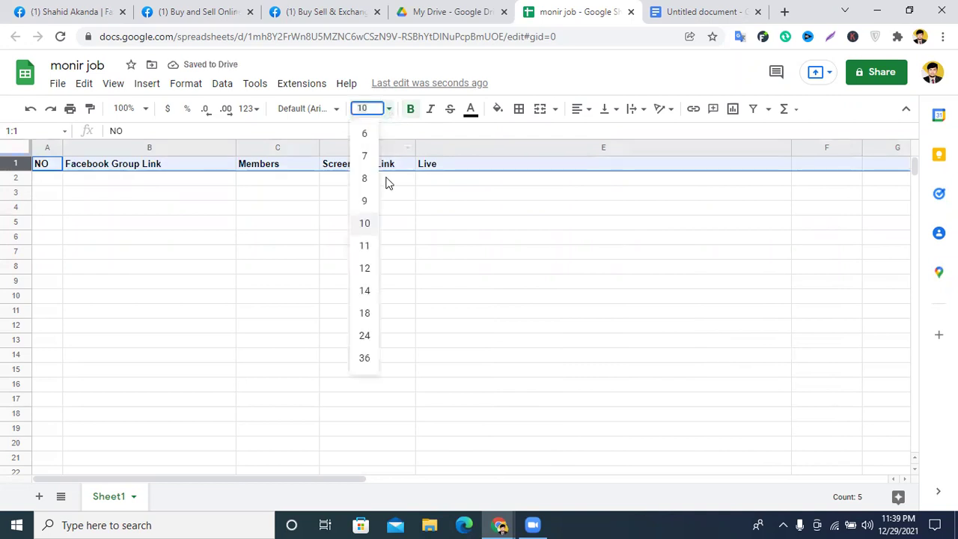
click(371, 315)
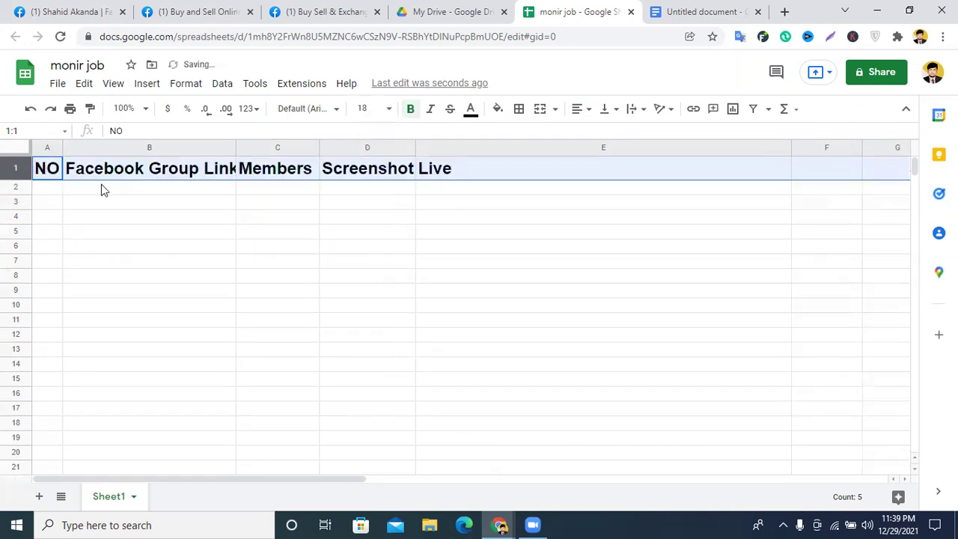
Step: Set the header row's font size to 14 and widen column D to fit the "Screenshot Link" header
click(235, 146)
click(385, 111)
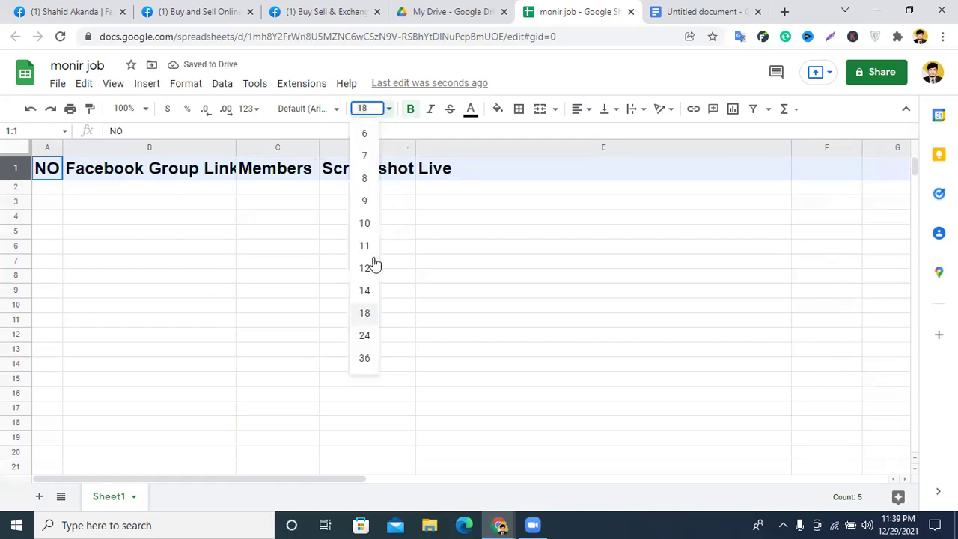
click(369, 292)
click(361, 272)
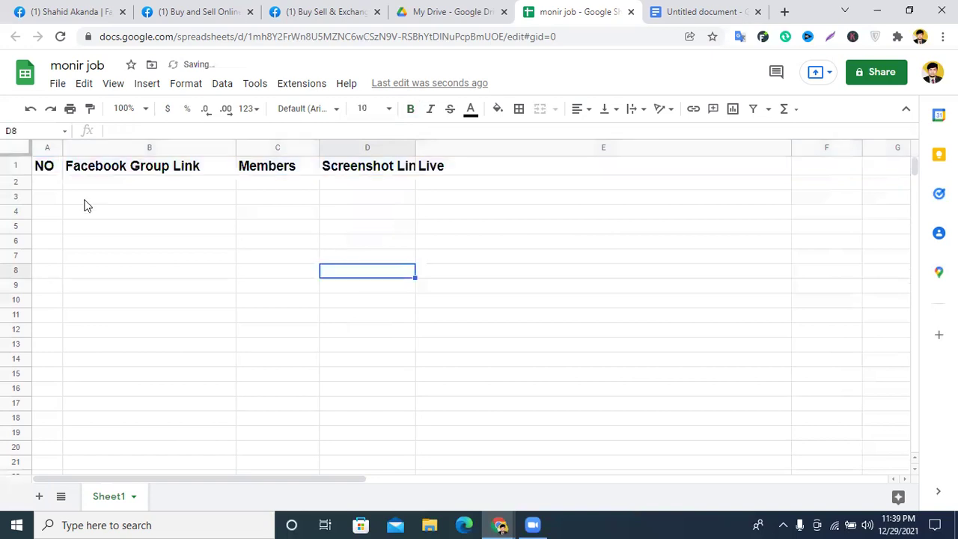
drag(415, 146, 461, 146)
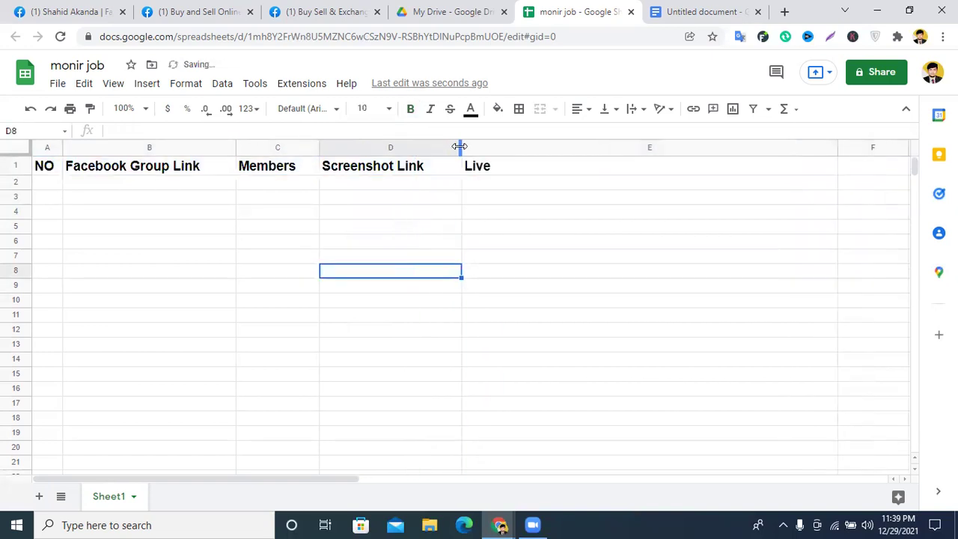
click(550, 196)
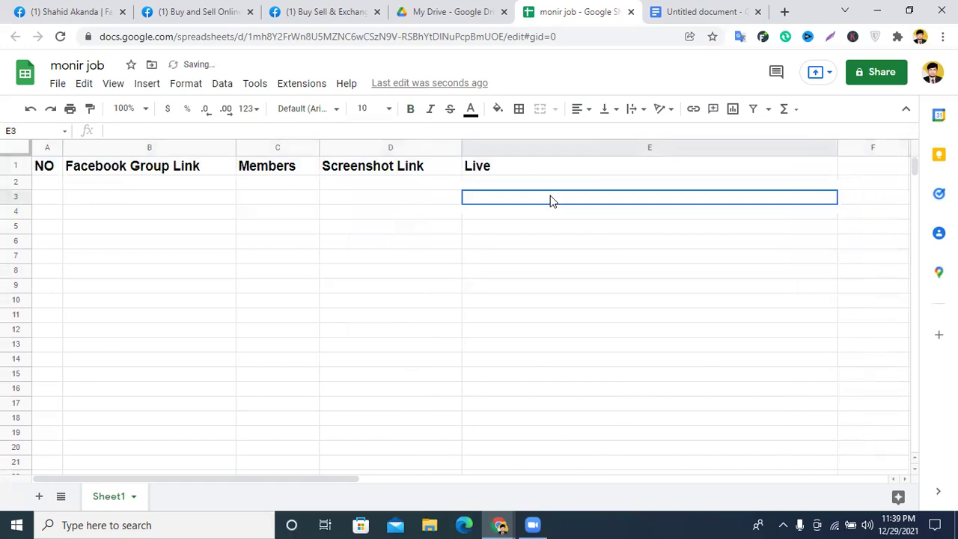
Step: Add leading spaces before the "Live" header in E1 so it sits around the middle of the column
click(467, 166)
key(Return)
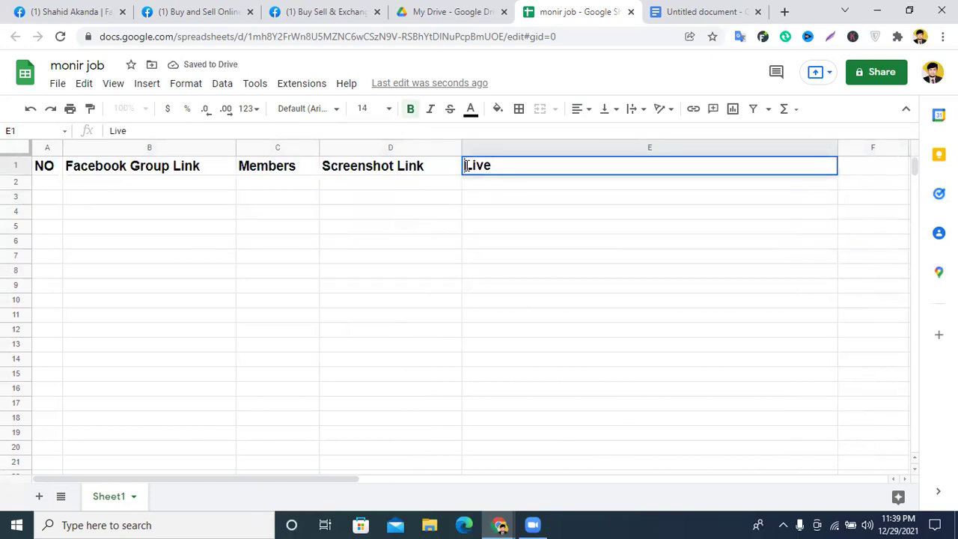
click(465, 166)
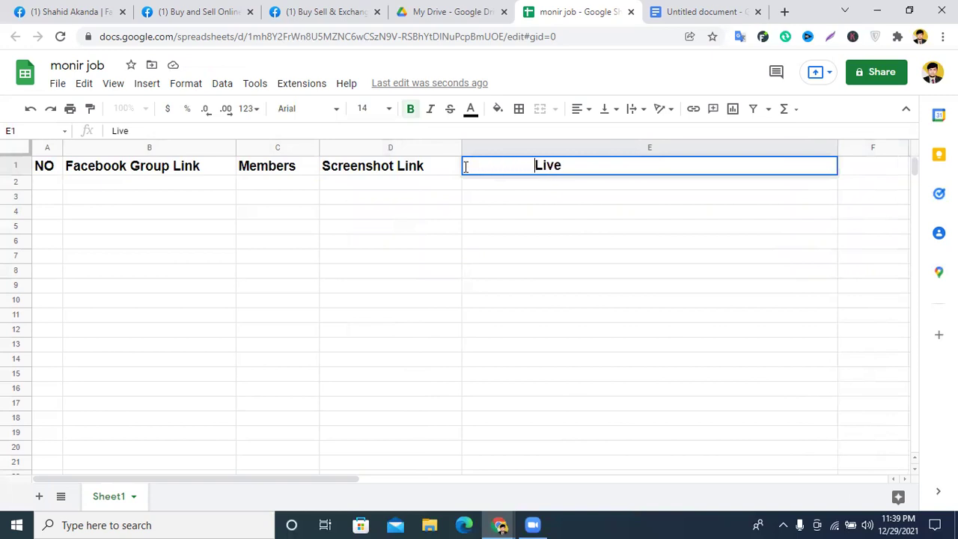
click(654, 222)
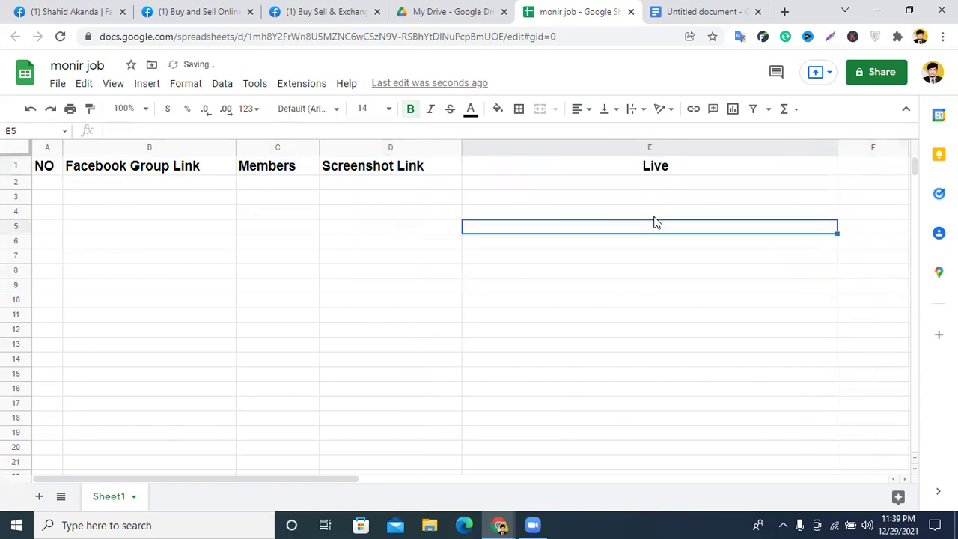
click(737, 168)
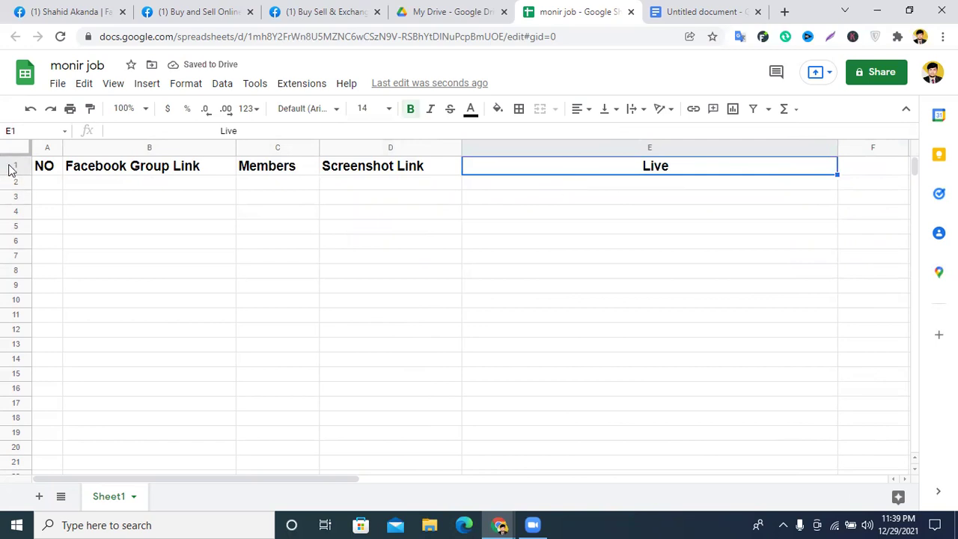
Step: Fill header row 1 with magenta and slightly increase the row's height
click(14, 166)
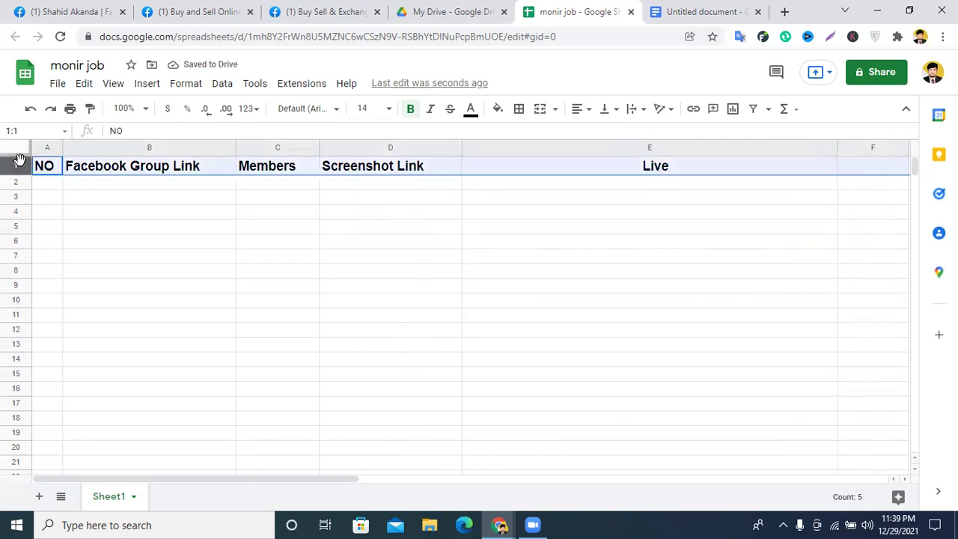
click(498, 111)
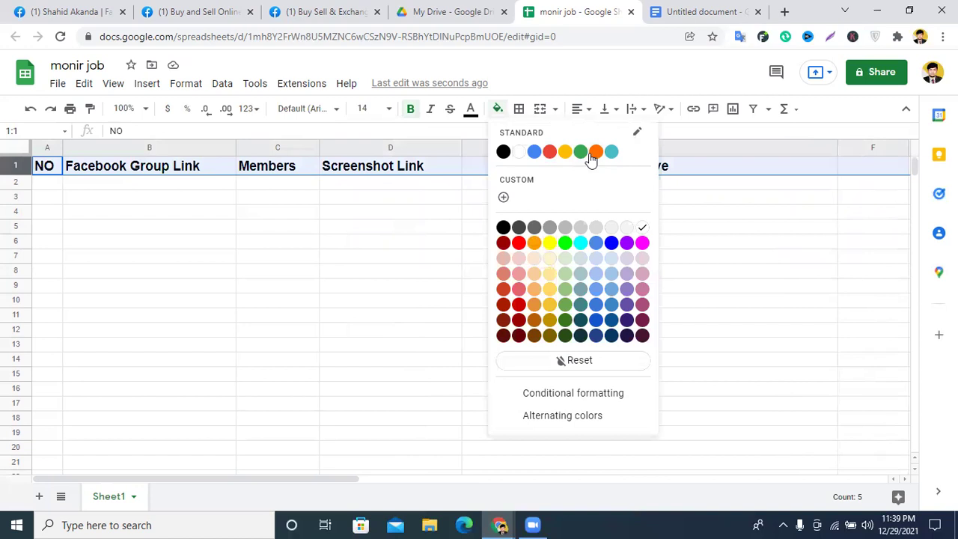
click(594, 152)
click(497, 109)
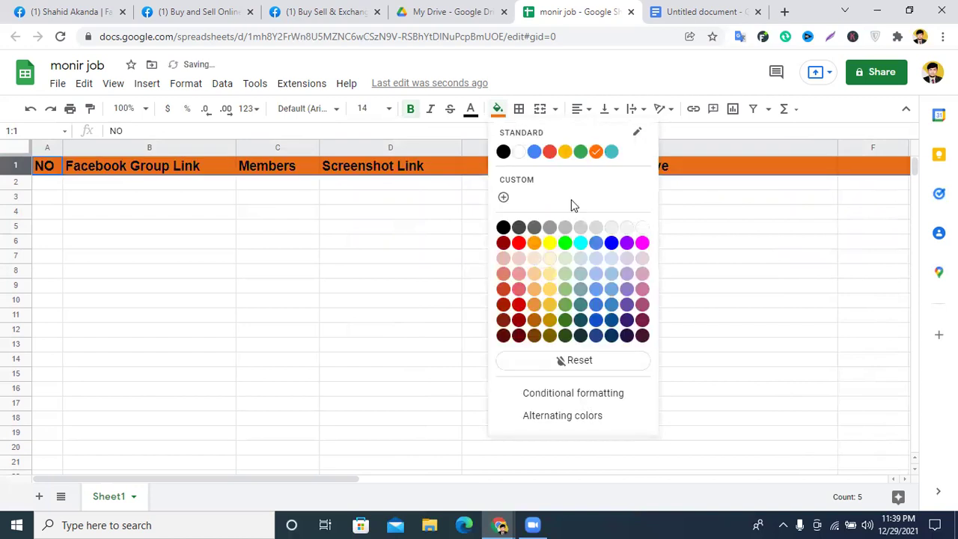
click(643, 243)
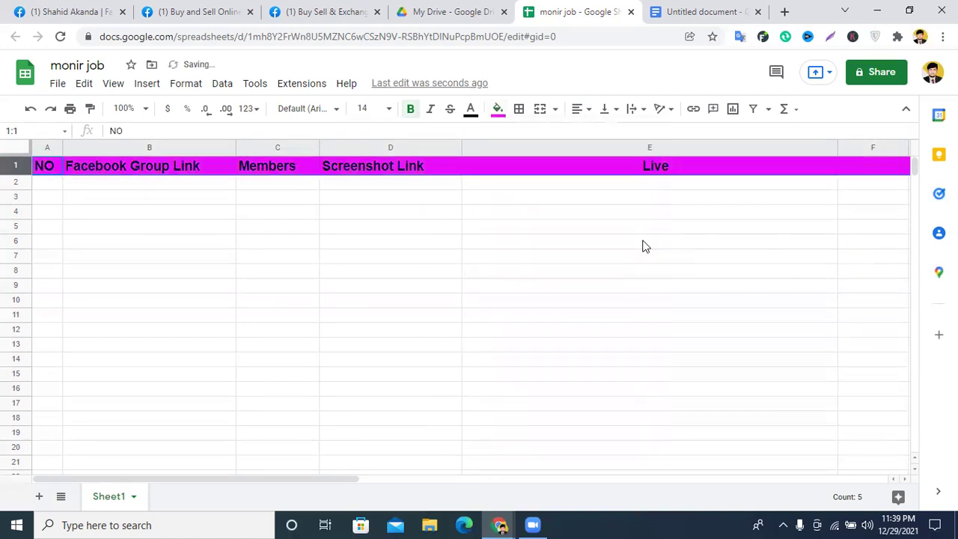
click(466, 243)
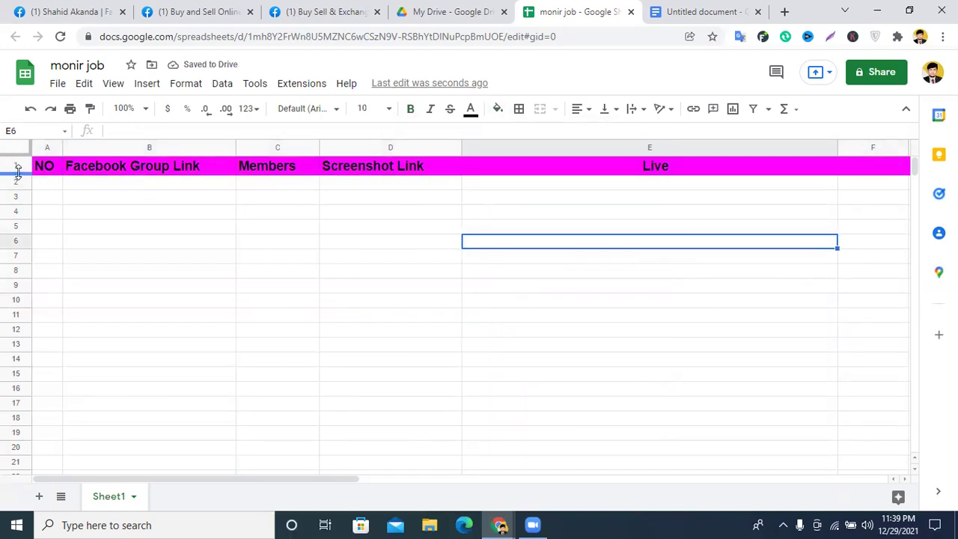
drag(18, 172, 18, 176)
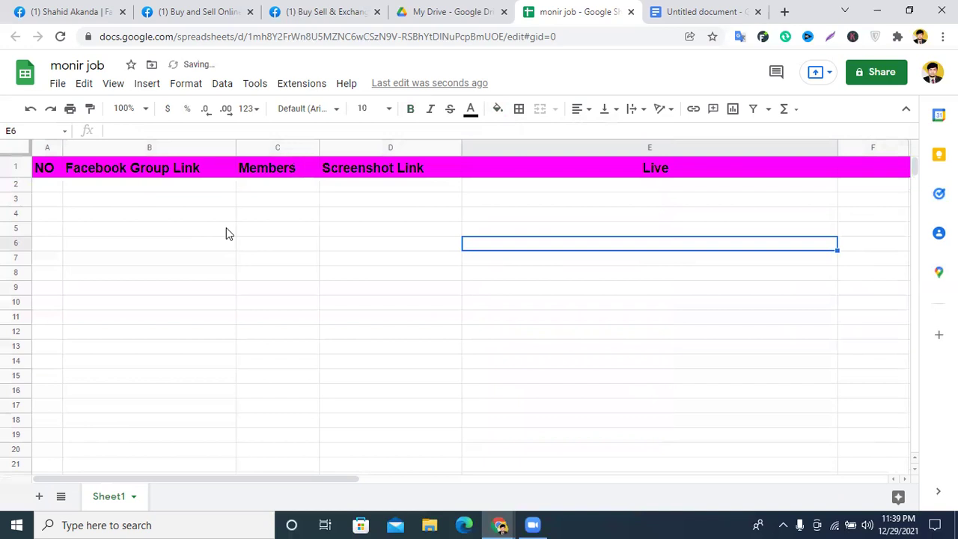
click(239, 229)
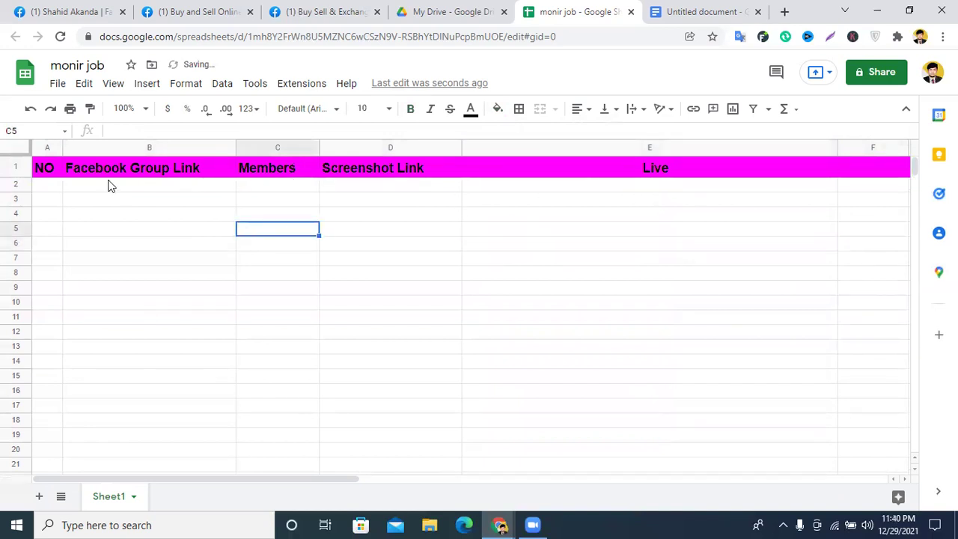
Step: Enter 1 and 2 in A2 and A3 and extend the numbering series down to 15 in A16
click(41, 186)
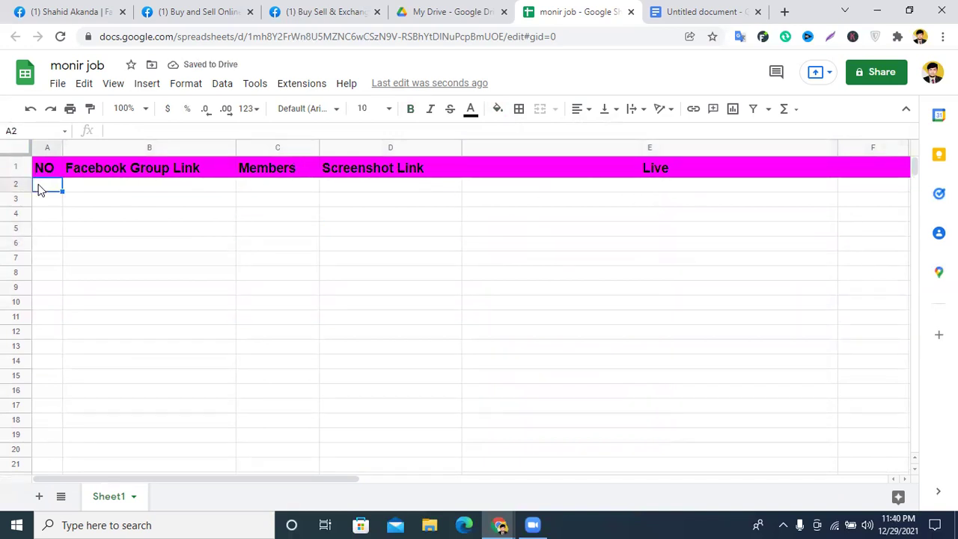
text(1)
key(Return)
text(2)
key(Tab)
drag(47, 187, 48, 202)
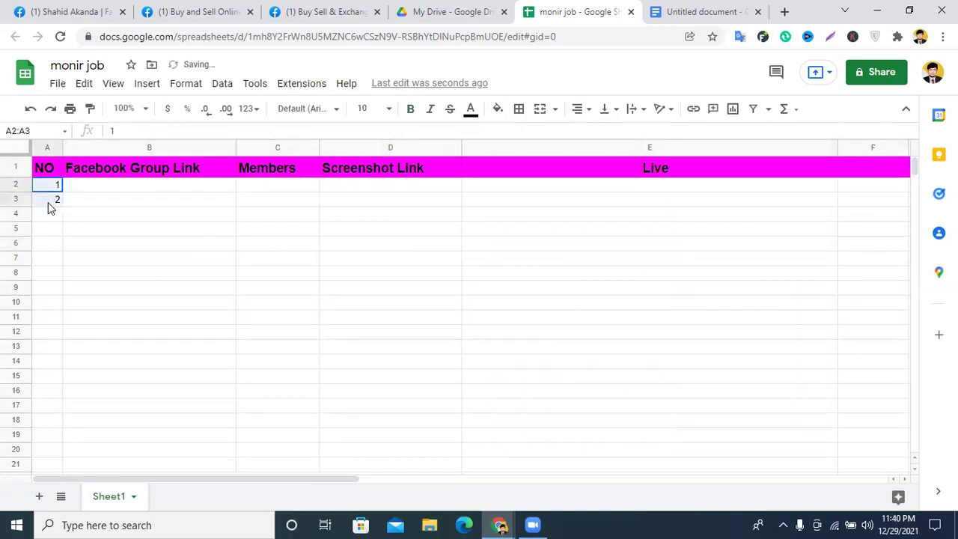
drag(58, 277, 61, 394)
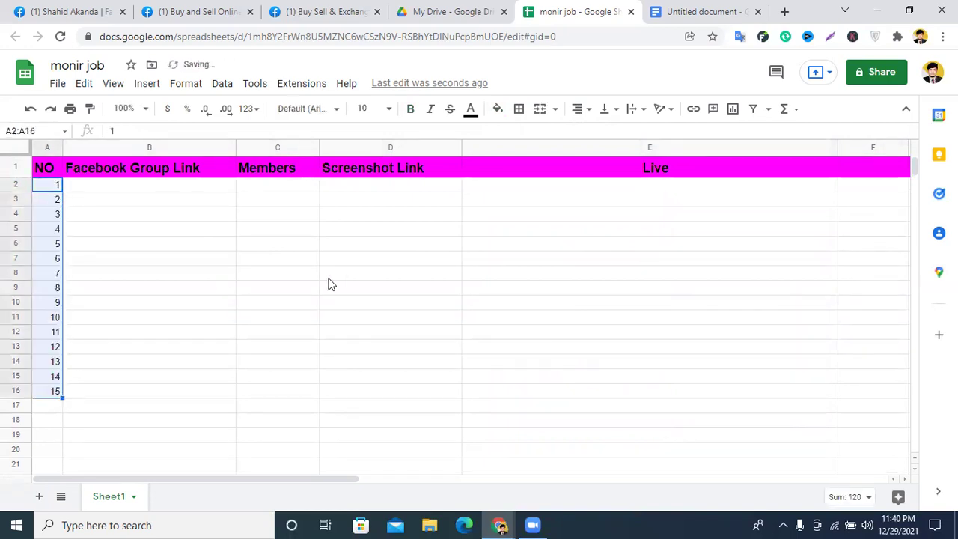
click(362, 292)
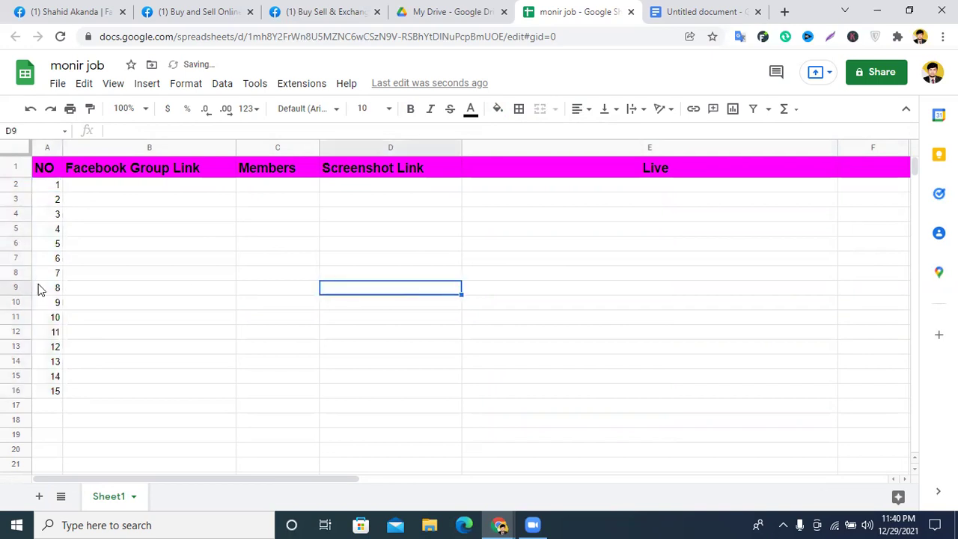
Step: Continue the number series in column A from A15:A16 down to row 45
click(45, 375)
shift+click(48, 394)
drag(61, 399, 127, 356)
scroll(295, 282, up, 6)
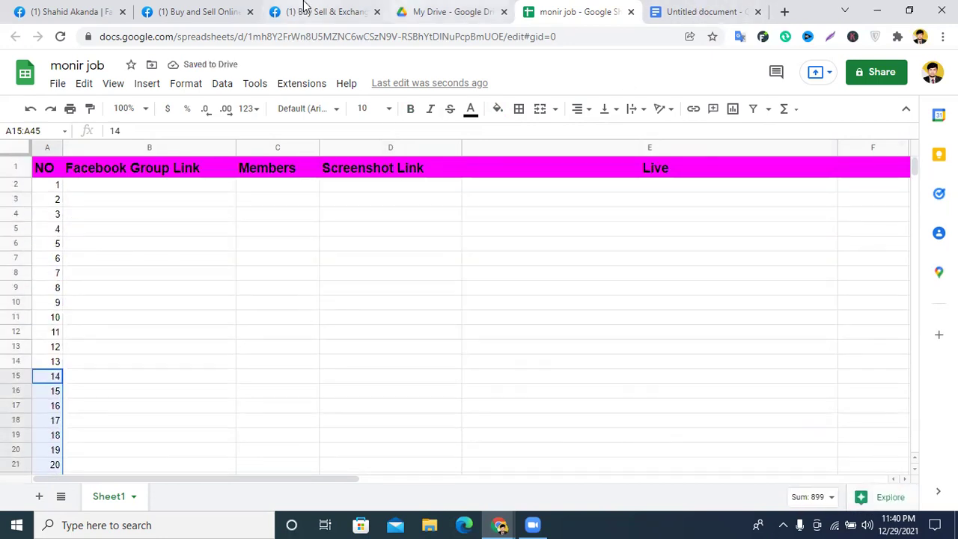
Step: Copy the link address of the shared promotional post on the Buy Sell & Exchange 24/7 (BD) Facebook group page
click(325, 12)
scroll(400, 267, down, 3)
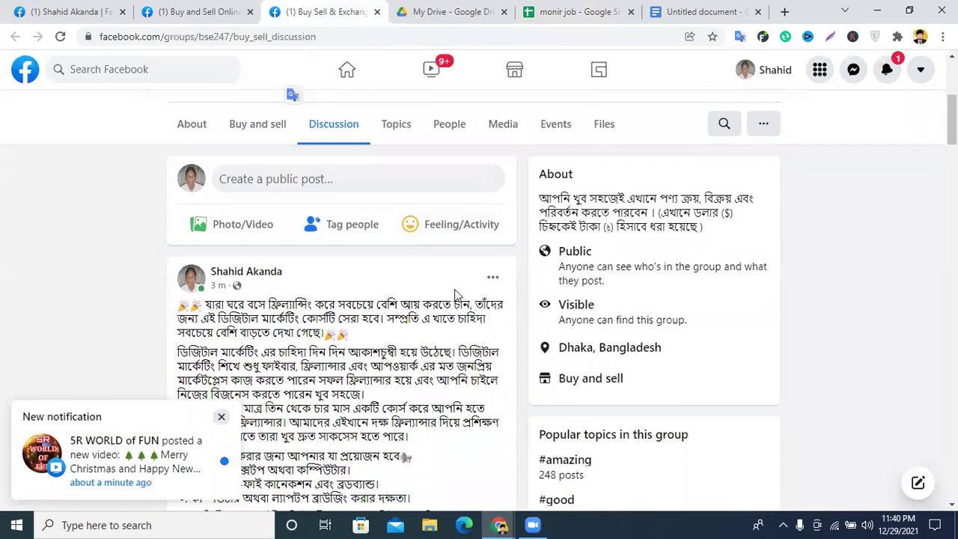
scroll(358, 277, up, 1)
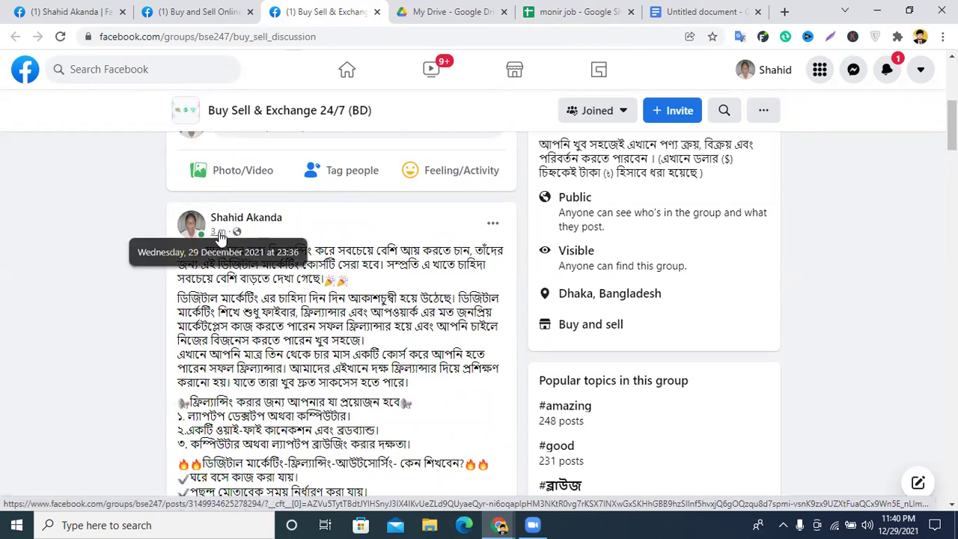
right_click(220, 236)
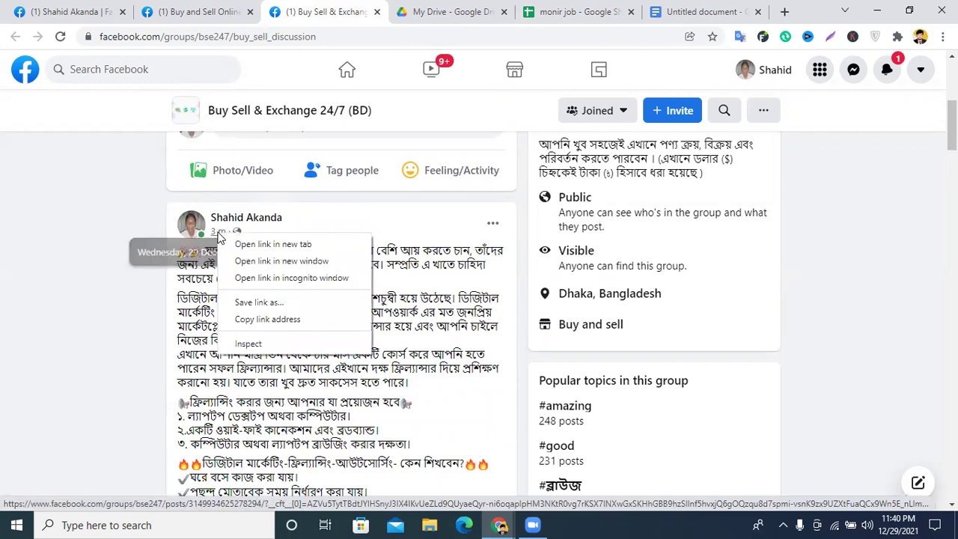
click(277, 318)
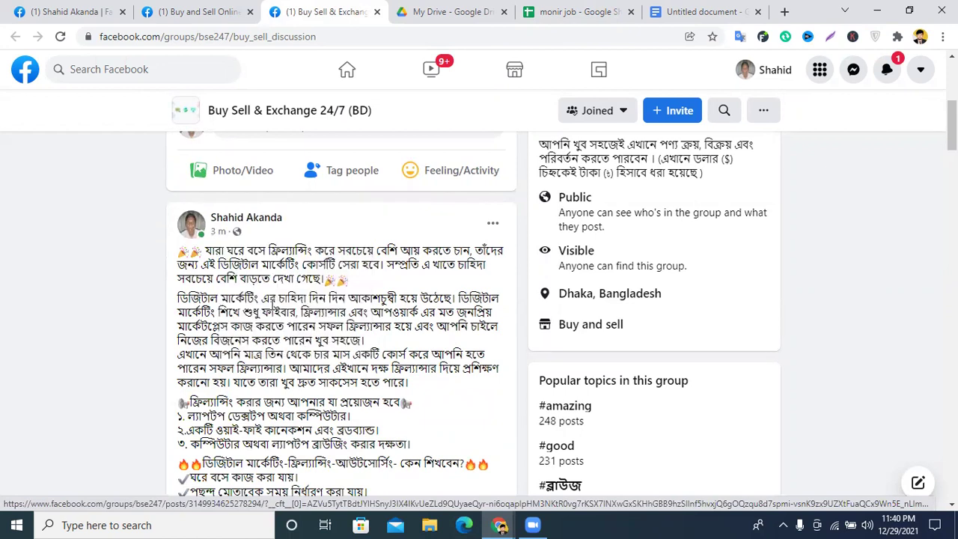
right_click(215, 232)
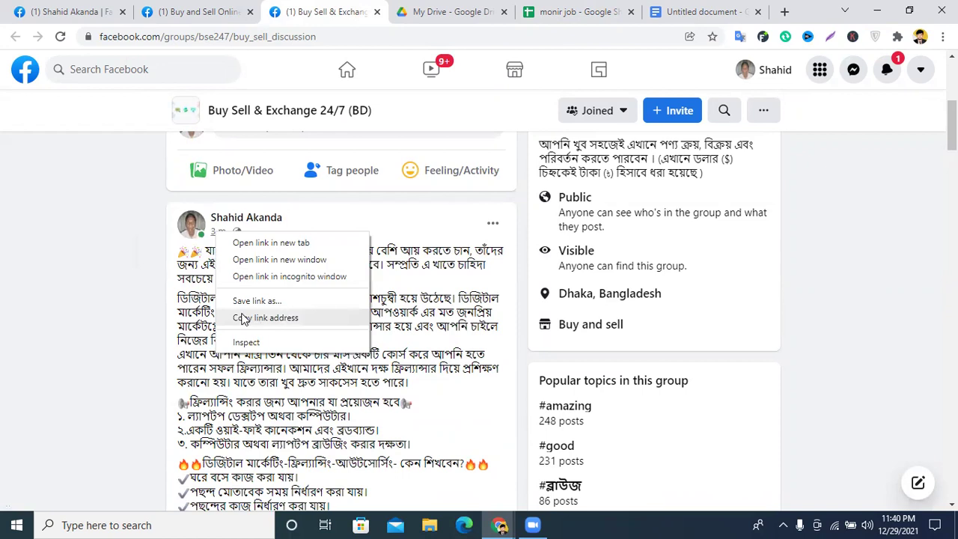
click(298, 320)
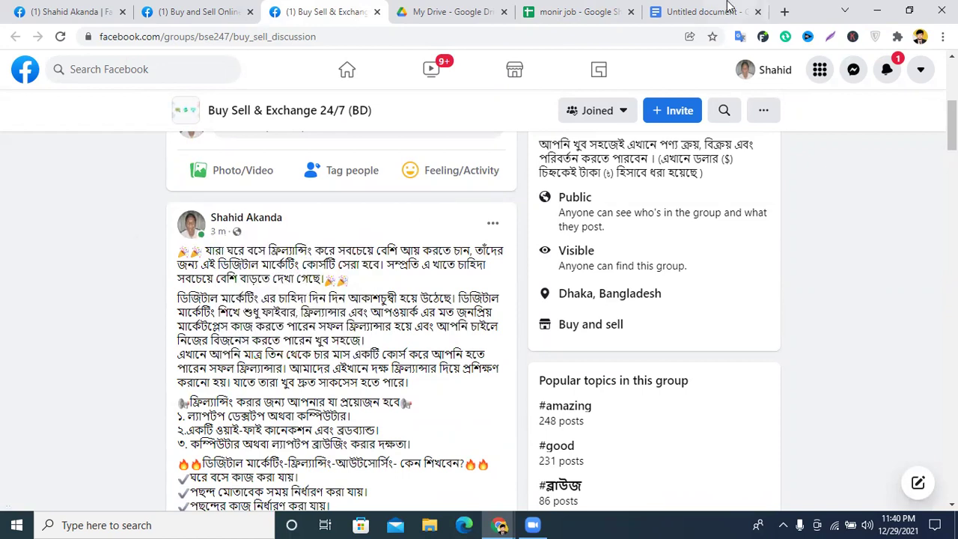
Step: Paste the copied post link into cell E2 under "Live" in the monir job sheet
click(669, 11)
click(579, 11)
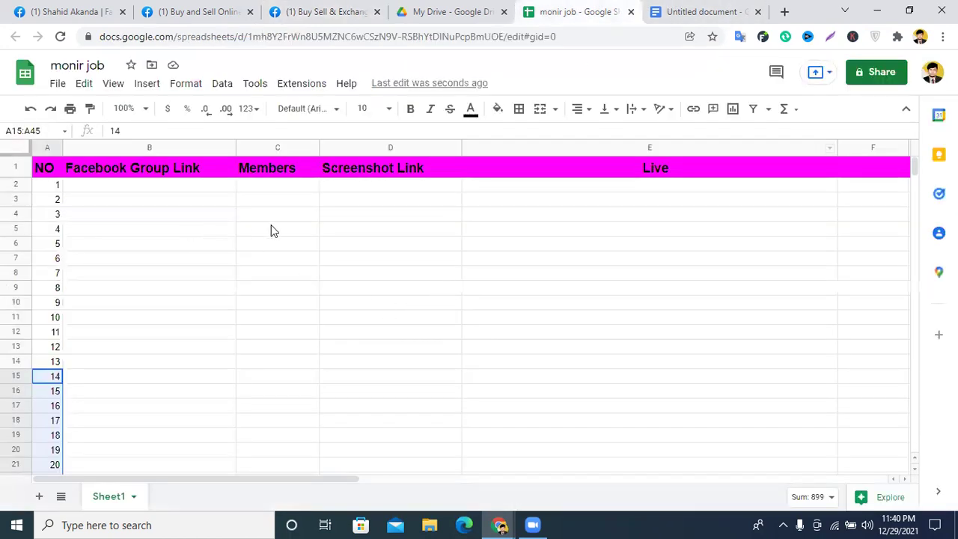
click(634, 187)
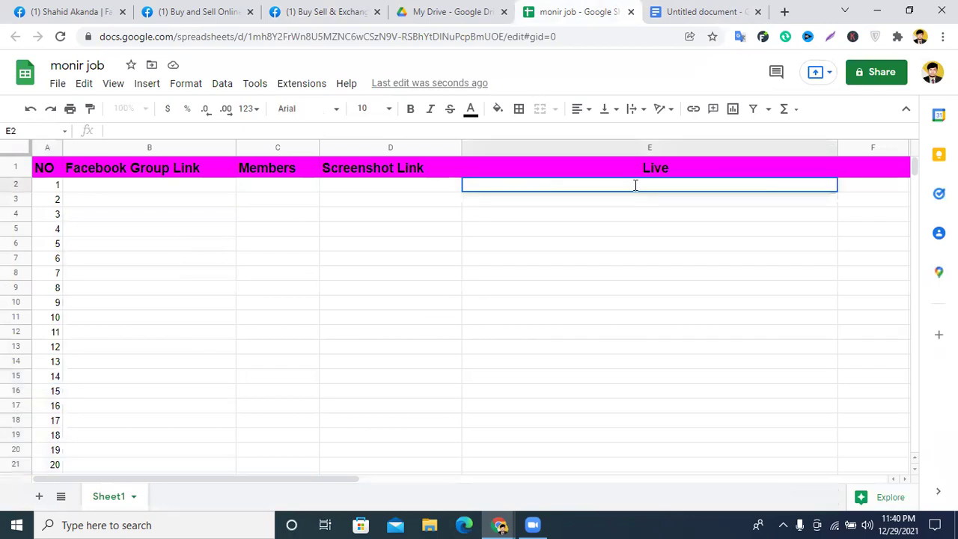
right_click(634, 189)
click(682, 253)
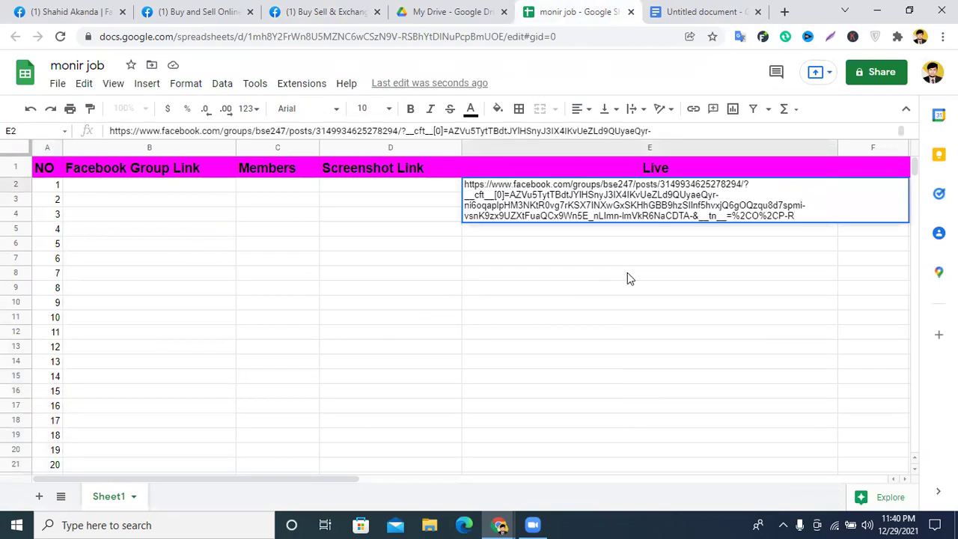
click(627, 272)
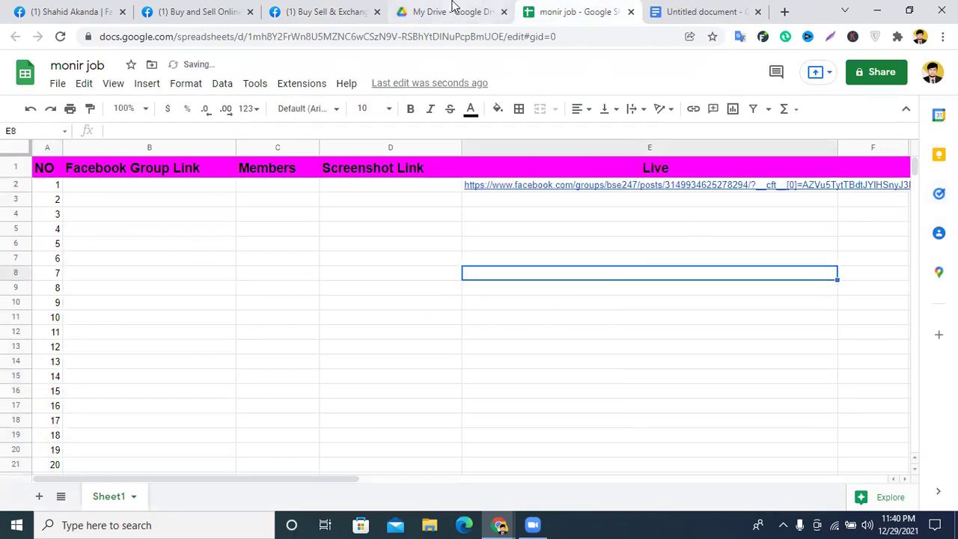
Step: Examine the web address of the Buy Sell & Exchange 24/7 (BD) Facebook group page and look through the shared post
click(318, 10)
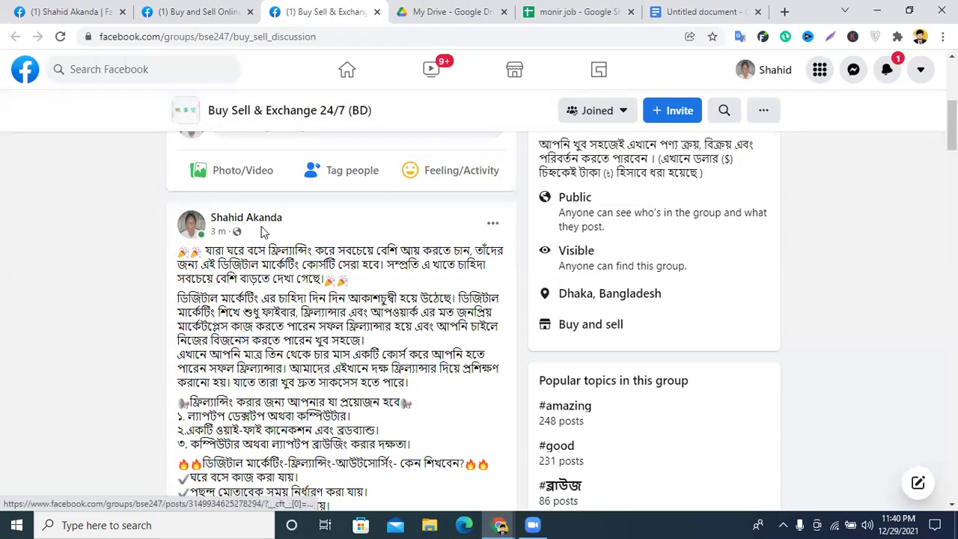
scroll(262, 233, down, 2)
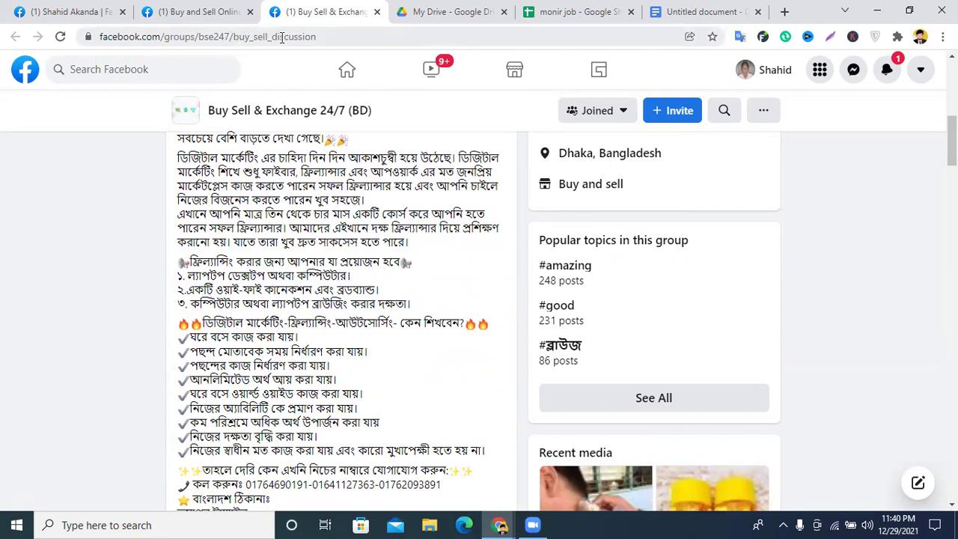
click(250, 39)
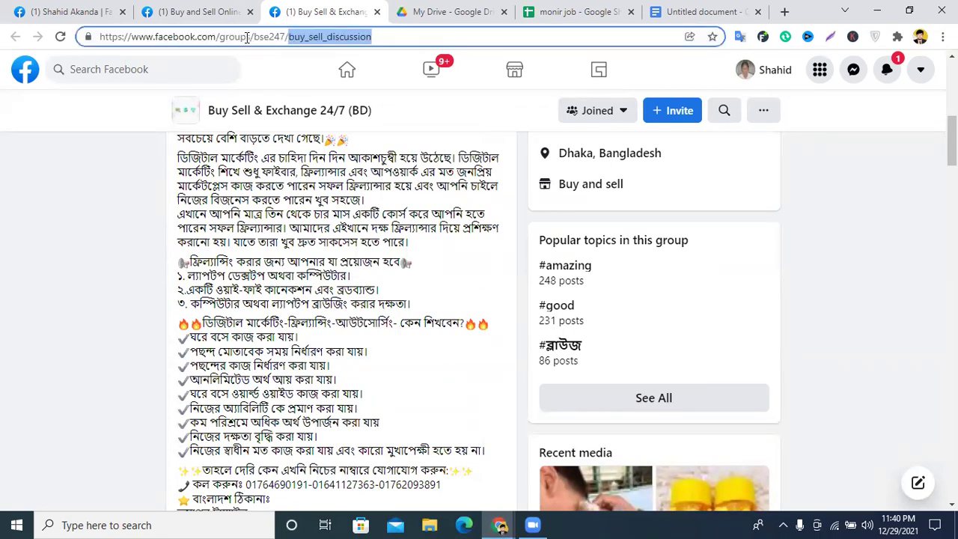
triple_click(247, 41)
click(247, 37)
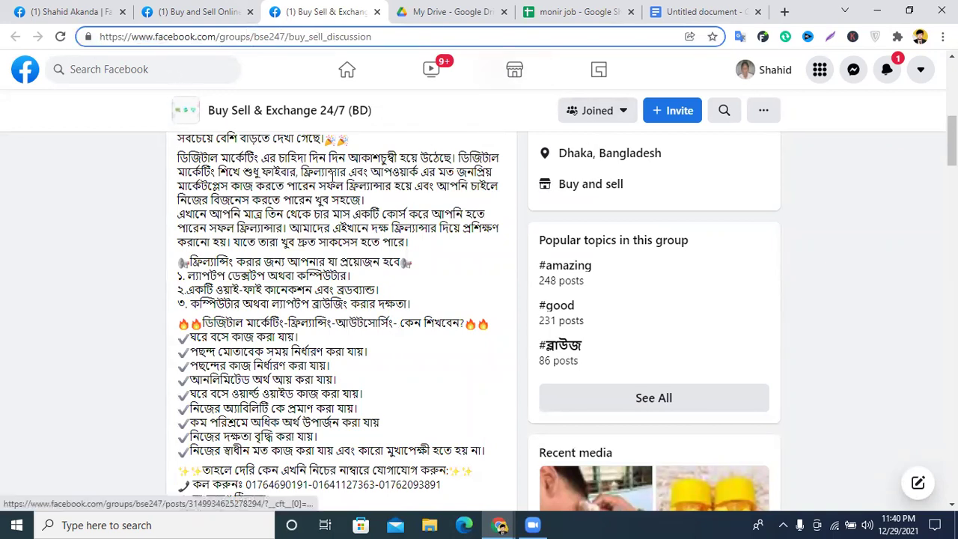
scroll(404, 143, up, 2)
scroll(404, 143, down, 6)
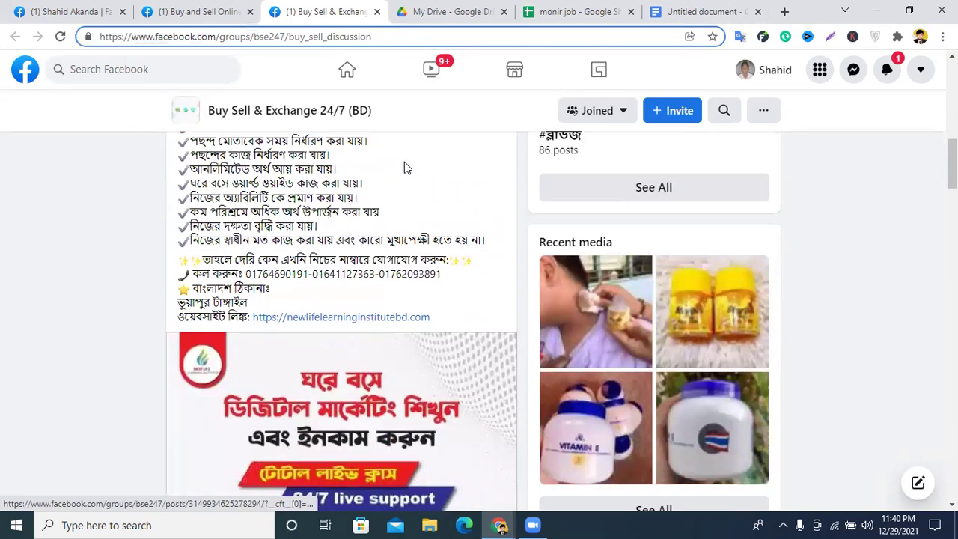
Step: Open the browser's extensions page and go from there to the Chrome Web Store
click(718, 11)
click(545, 12)
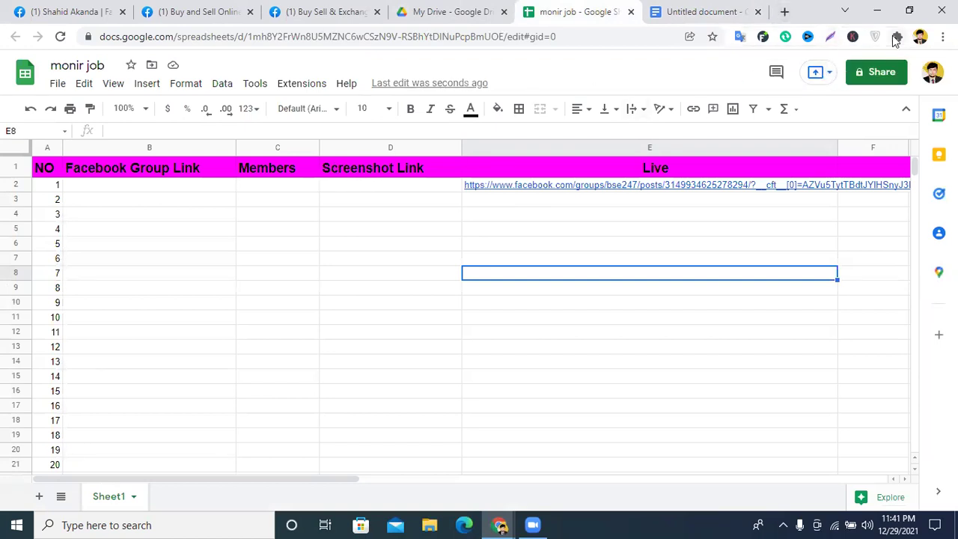
click(896, 38)
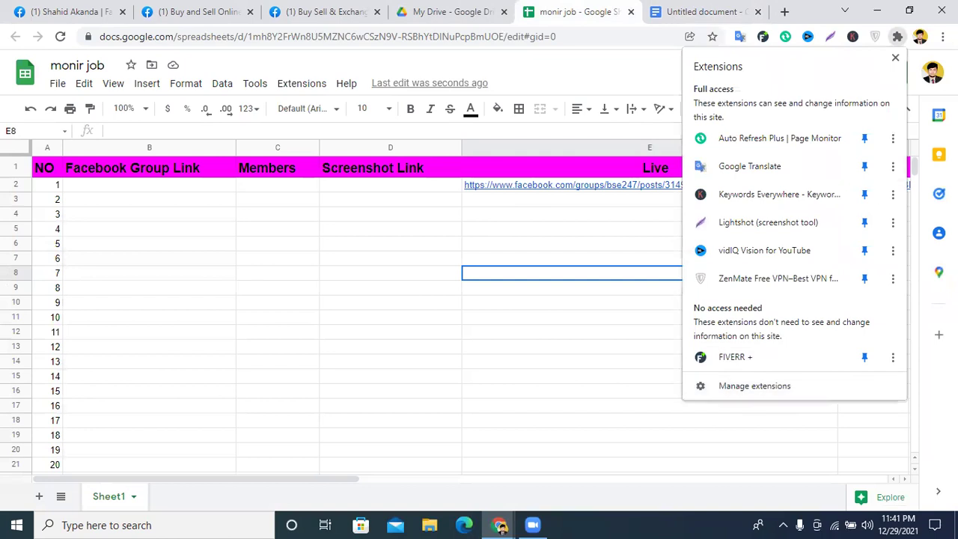
click(942, 37)
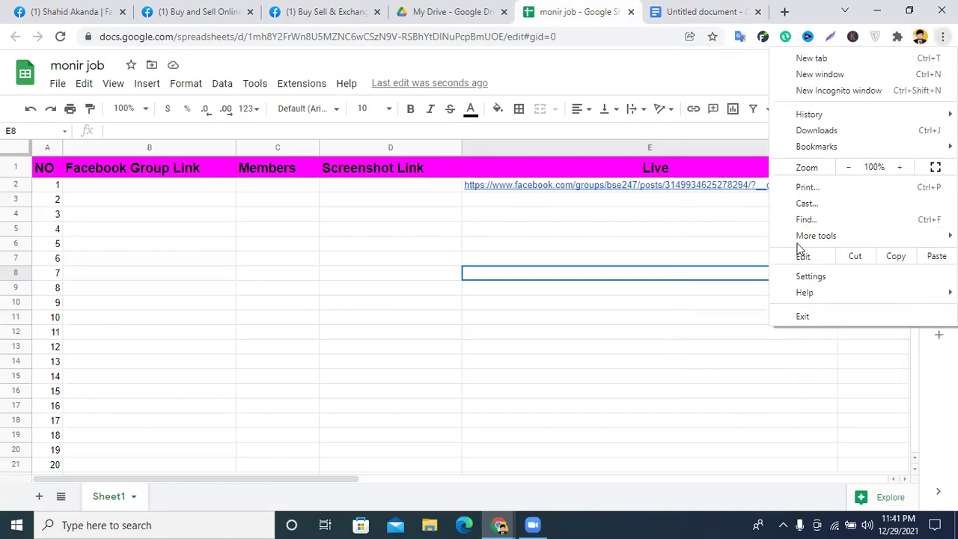
mouse_move(825, 237)
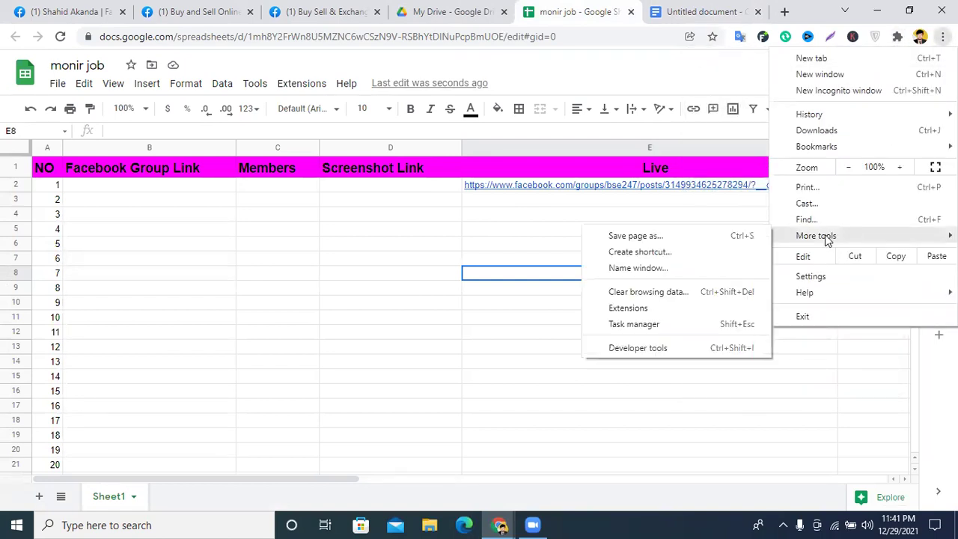
click(643, 308)
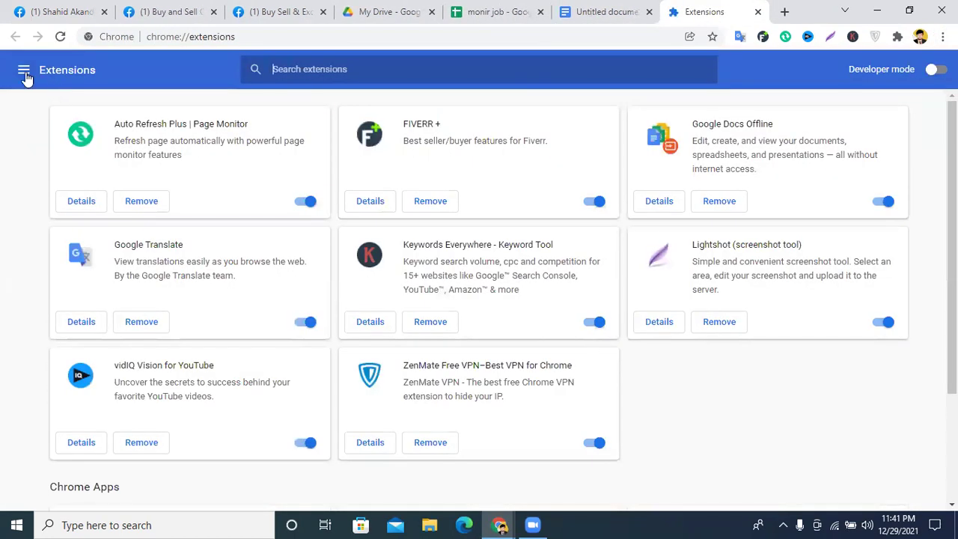
click(23, 75)
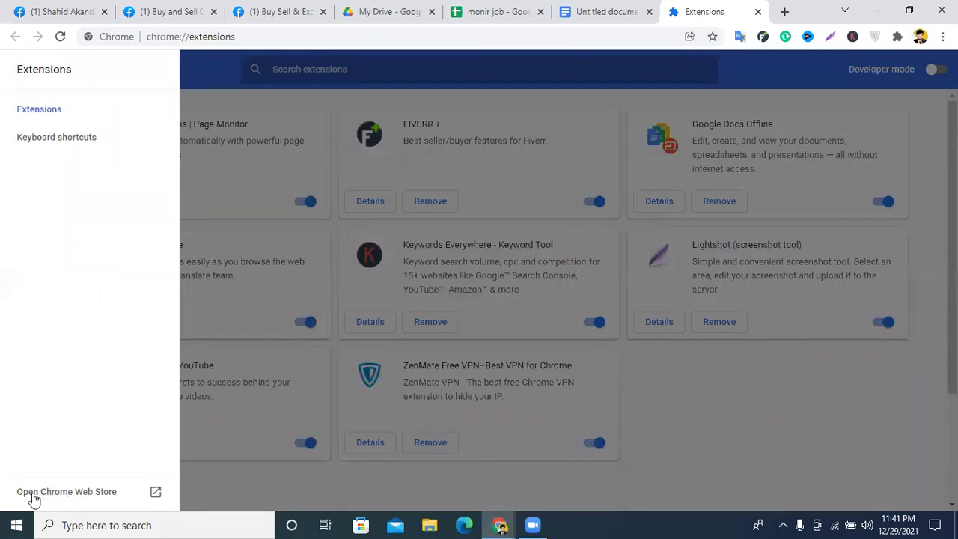
click(78, 494)
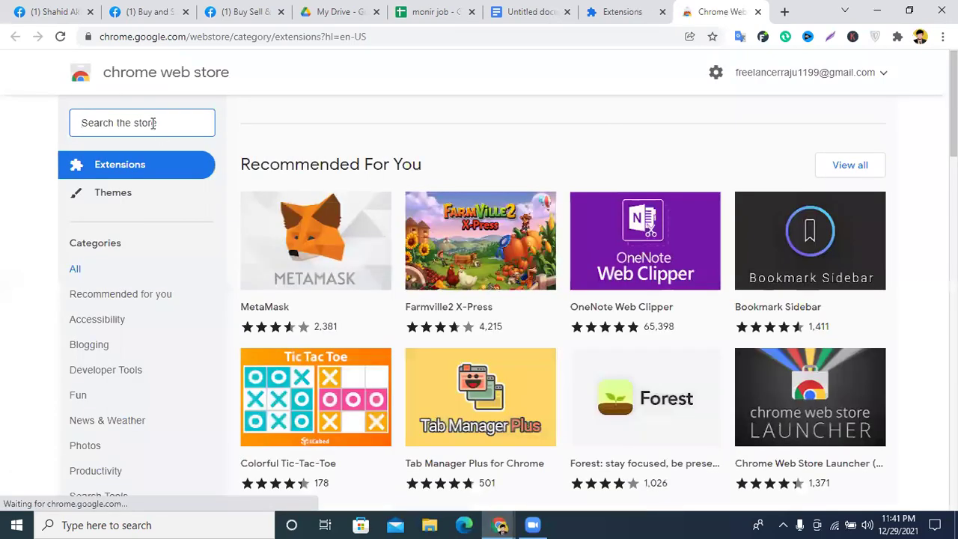
Step: Search the Chrome Web Store for "lightshot" and open the Lightshot (screenshot tool) page
click(152, 123)
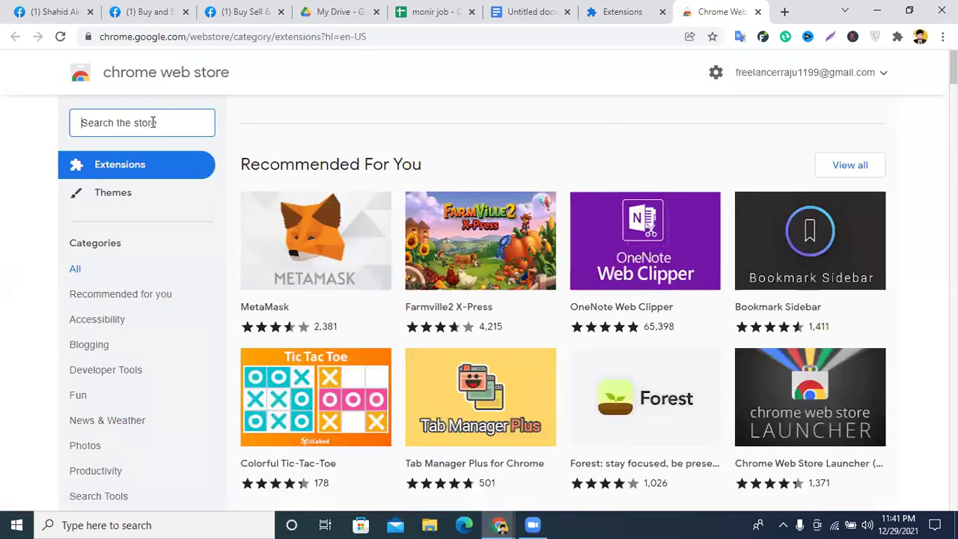
text(lightshot)
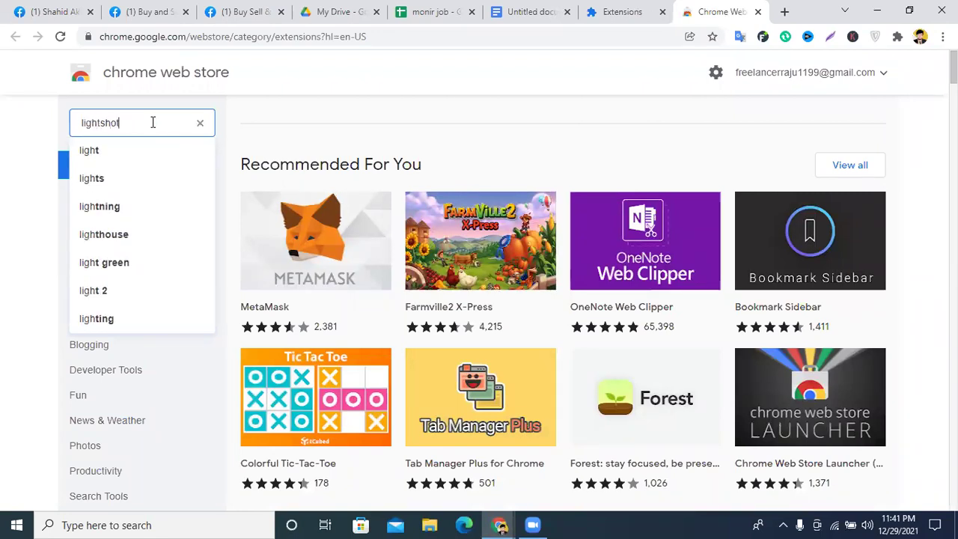
key(Return)
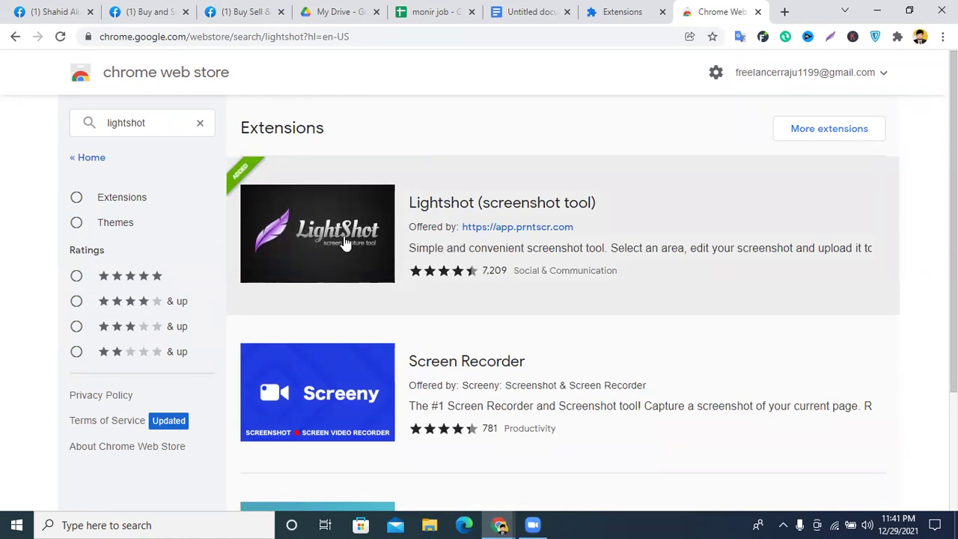
click(304, 239)
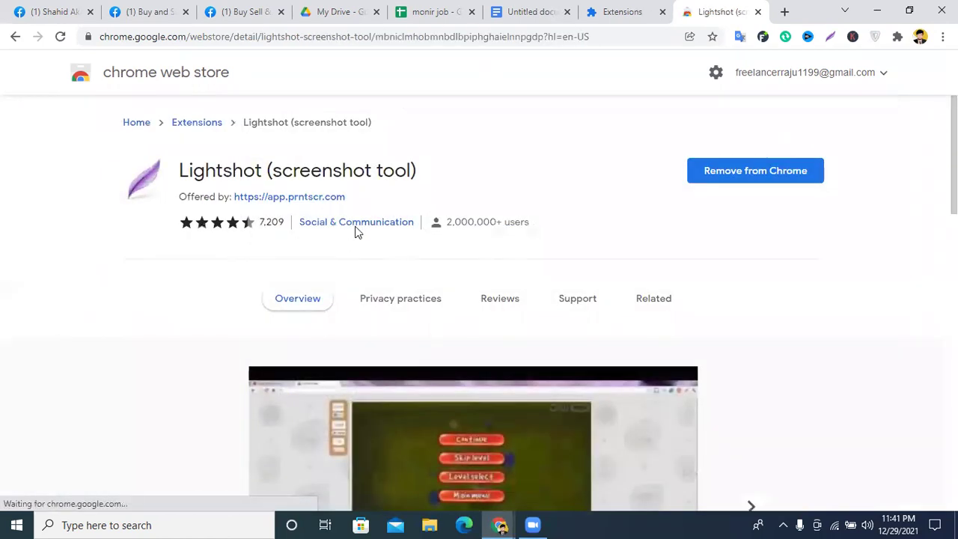
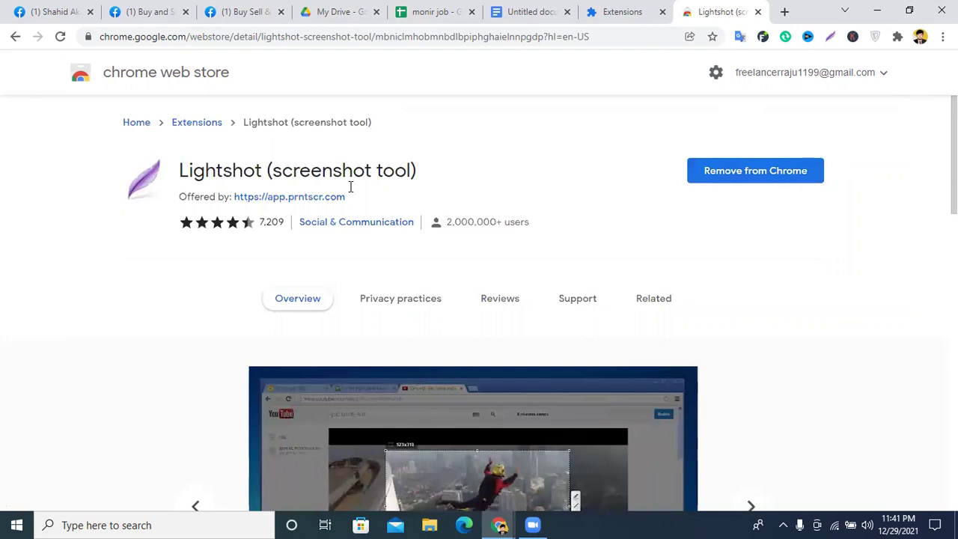
Step: Search Google for "lightshot download" in a new tab, view the Lightshot downloads page for Windows and Mac, and close it
click(782, 12)
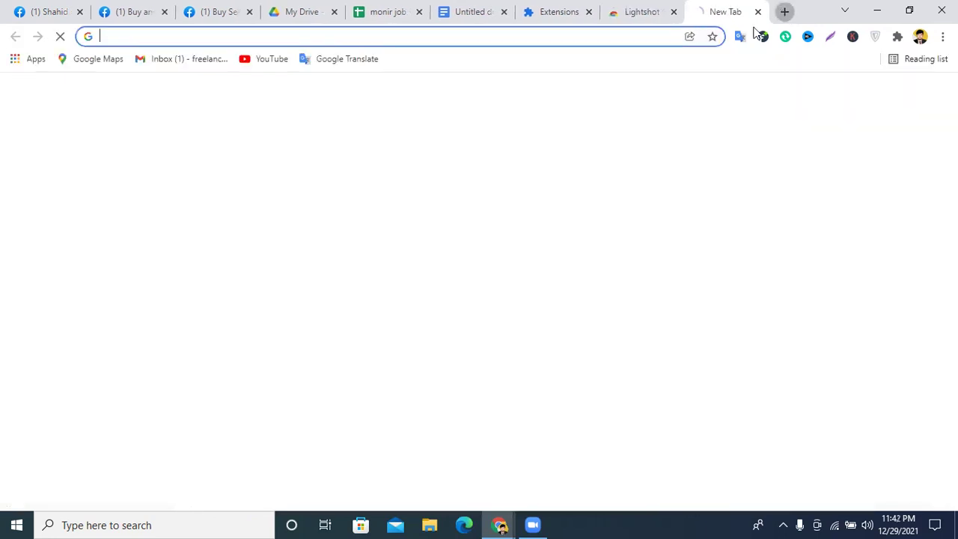
click(405, 38)
text(light)
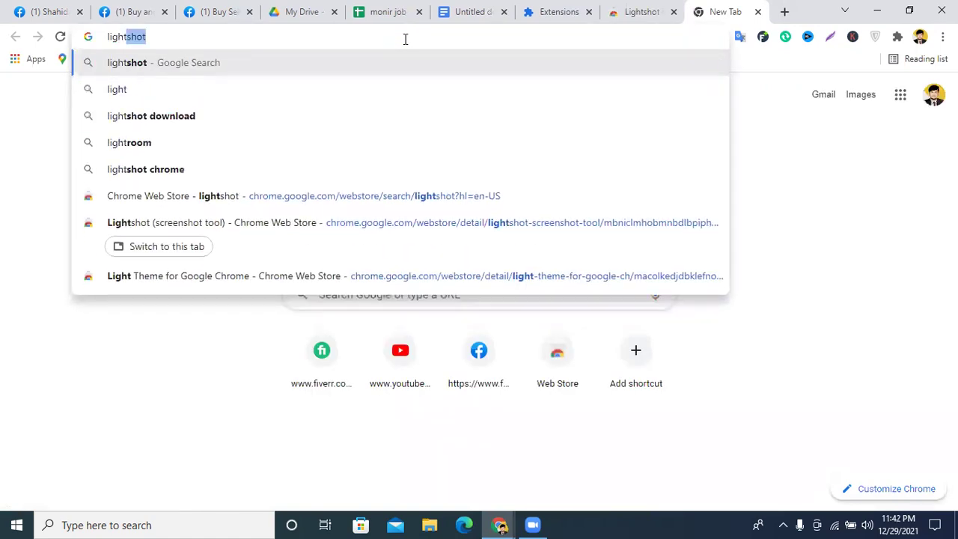
click(165, 118)
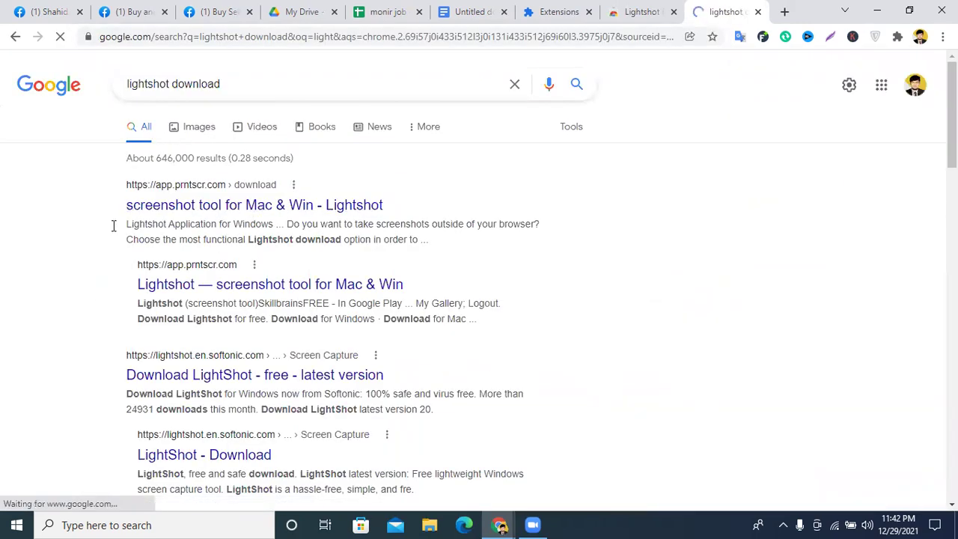
click(223, 215)
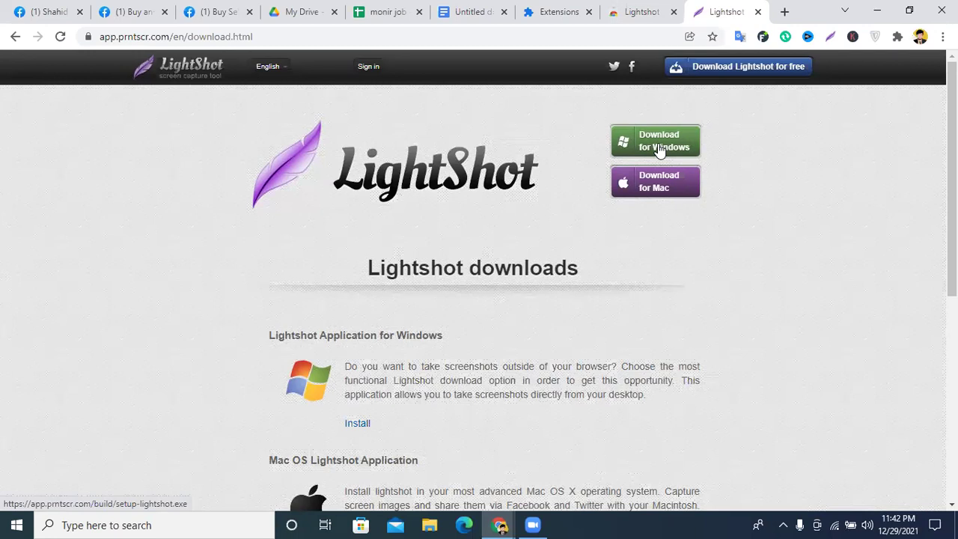
click(757, 12)
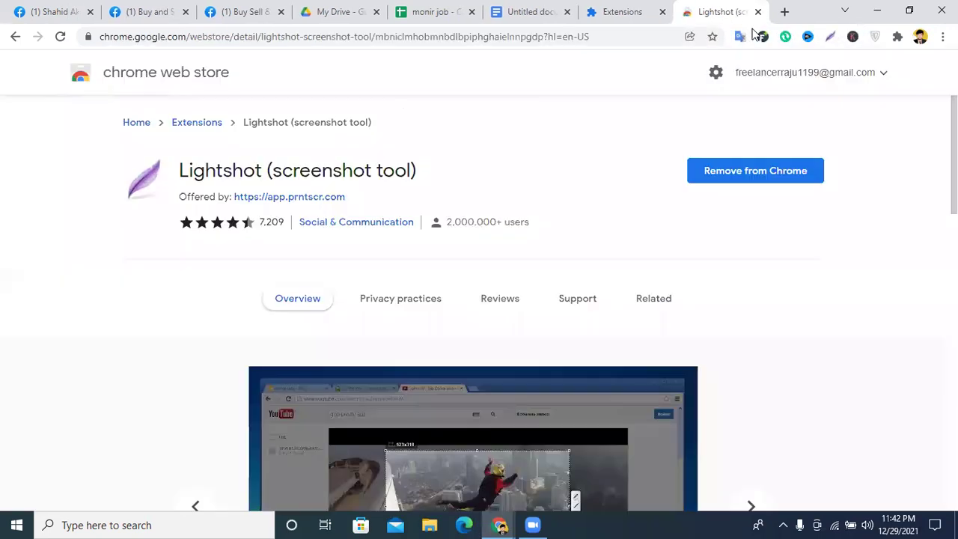
Step: Capture the whole visible area of the Buy Sell & Exchange 24/7 (BD) group post with Lightshot and upload the screenshot online
click(897, 36)
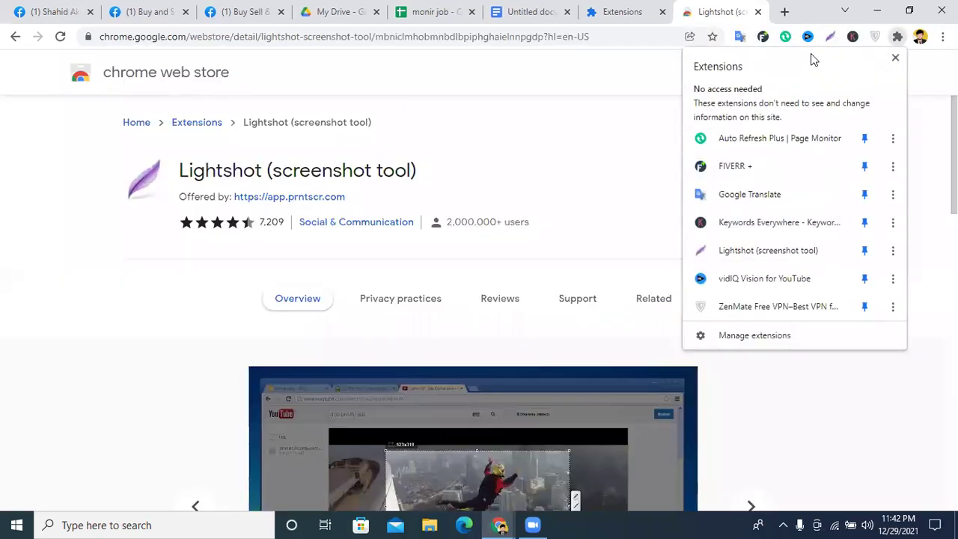
click(434, 12)
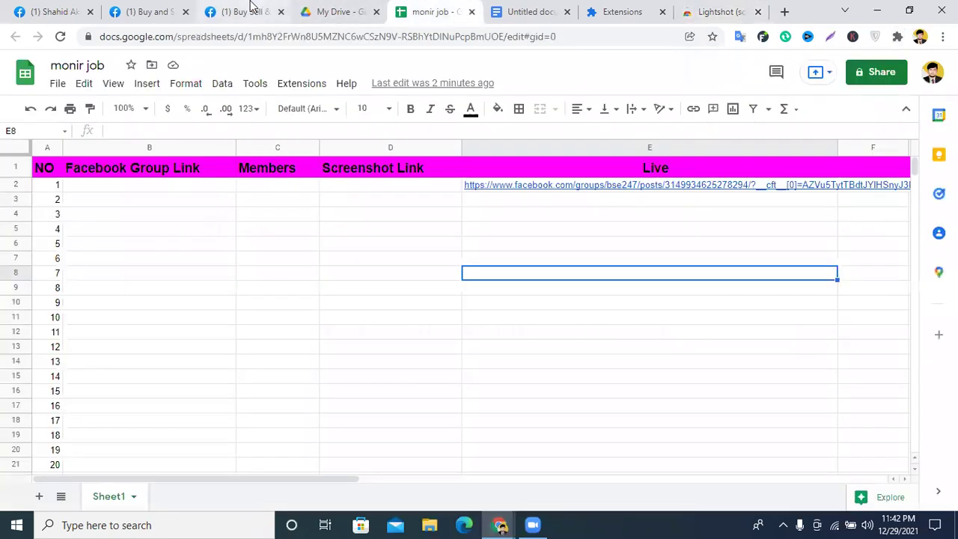
click(251, 11)
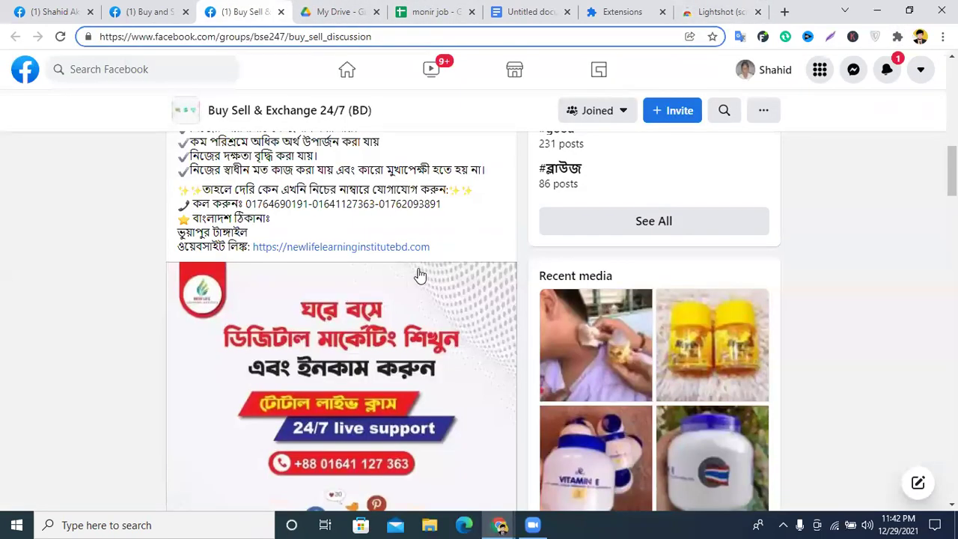
click(832, 36)
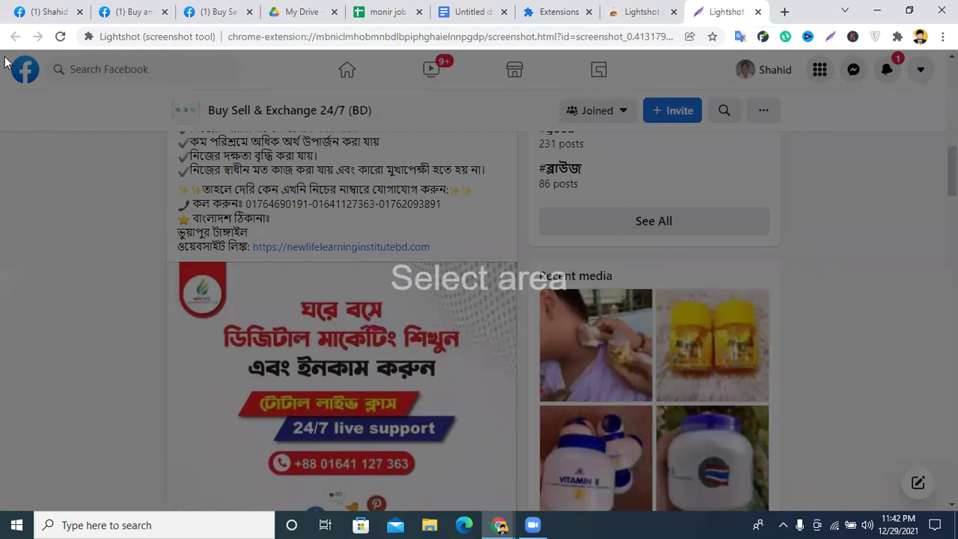
drag(4, 50, 956, 509)
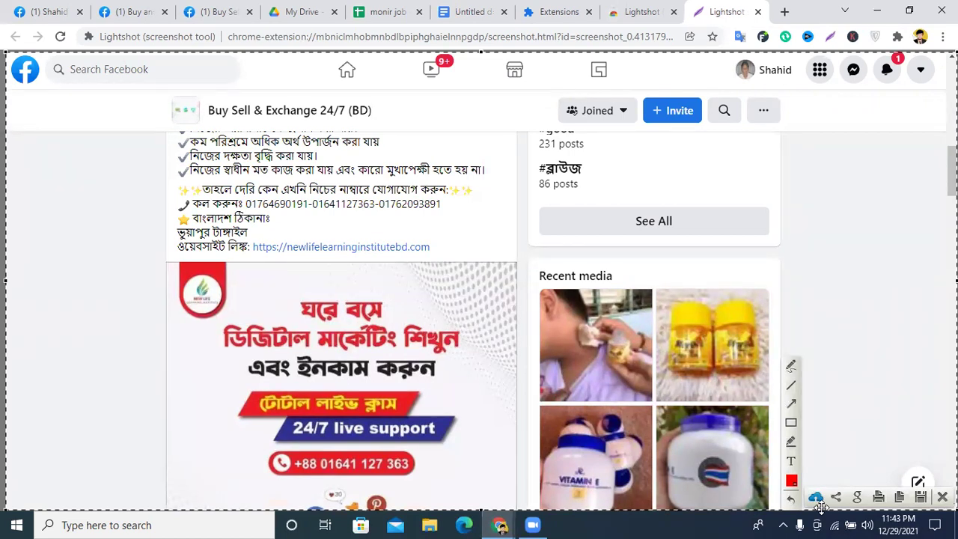
key(ctrl+w)
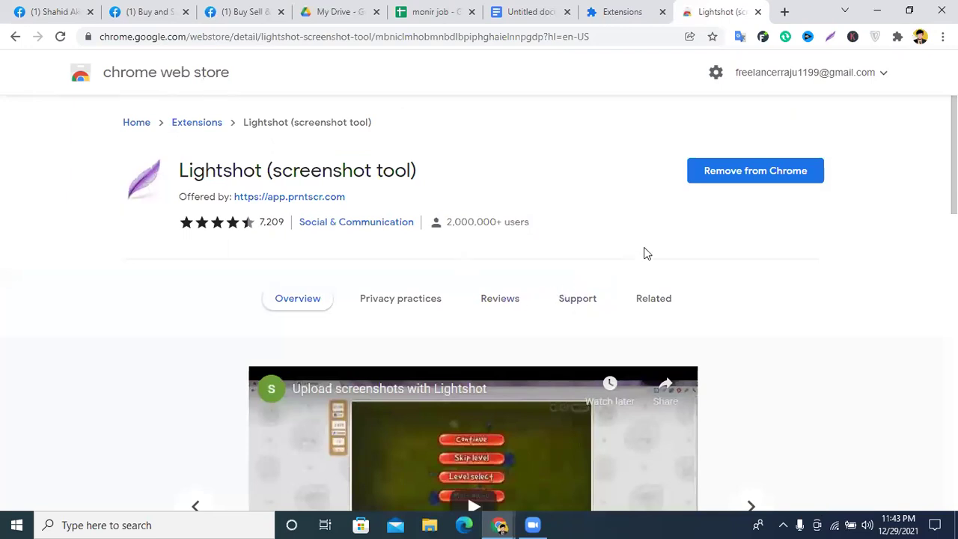
key(ctrl+shift+t)
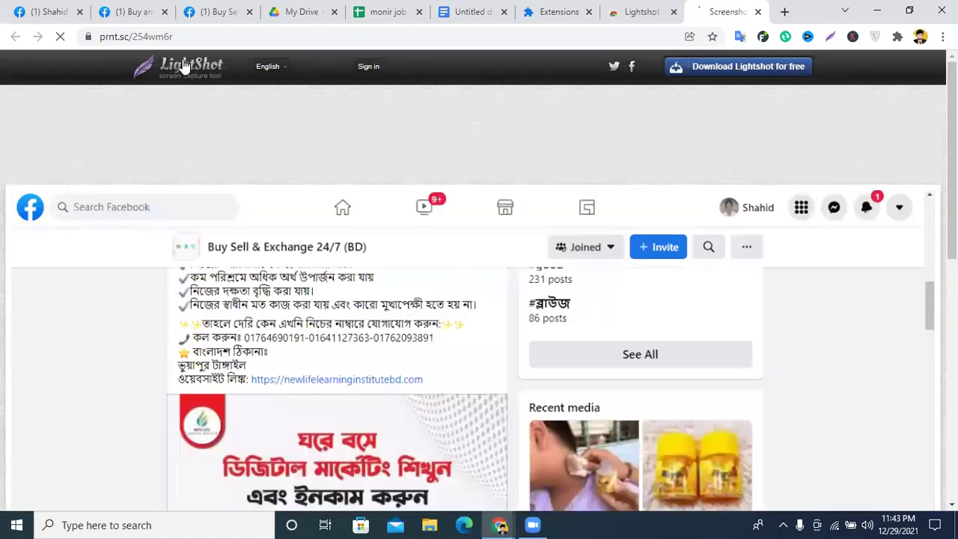
Step: Look over the uploaded Lightshot screenshot and copy its prnt.sc web address
scroll(476, 216, down, 4)
scroll(477, 220, up, 4)
click(192, 35)
key(ctrl+c)
right_click(214, 36)
click(259, 98)
click(386, 11)
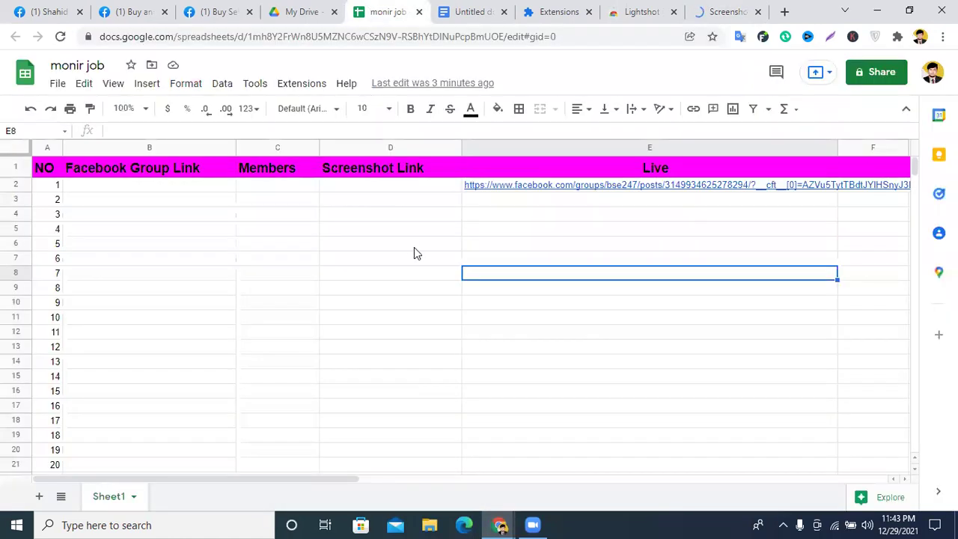
double_click(366, 189)
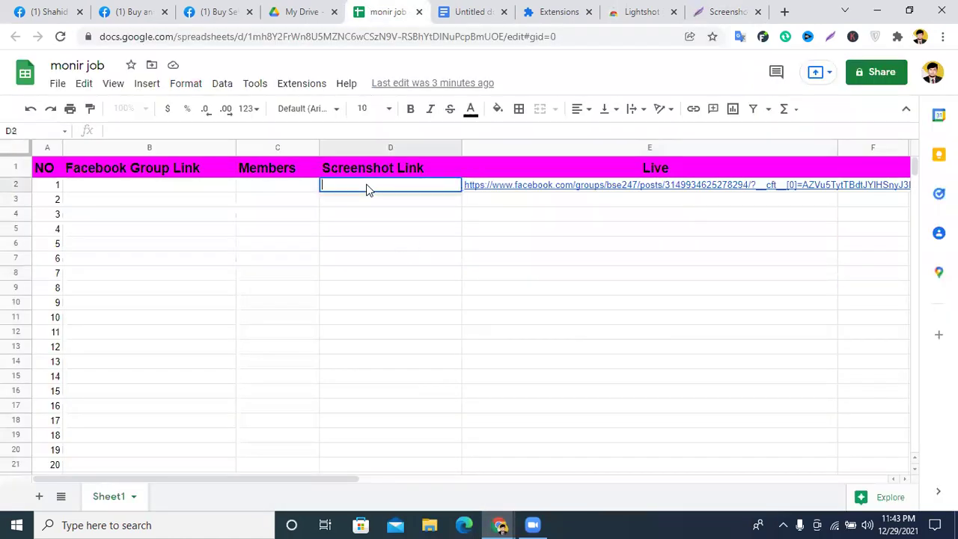
right_click(364, 184)
click(414, 294)
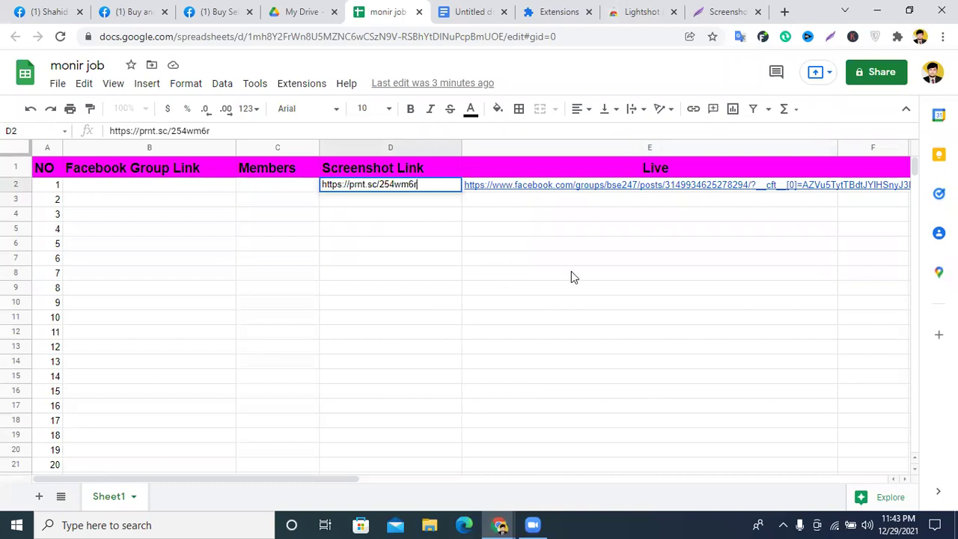
click(571, 273)
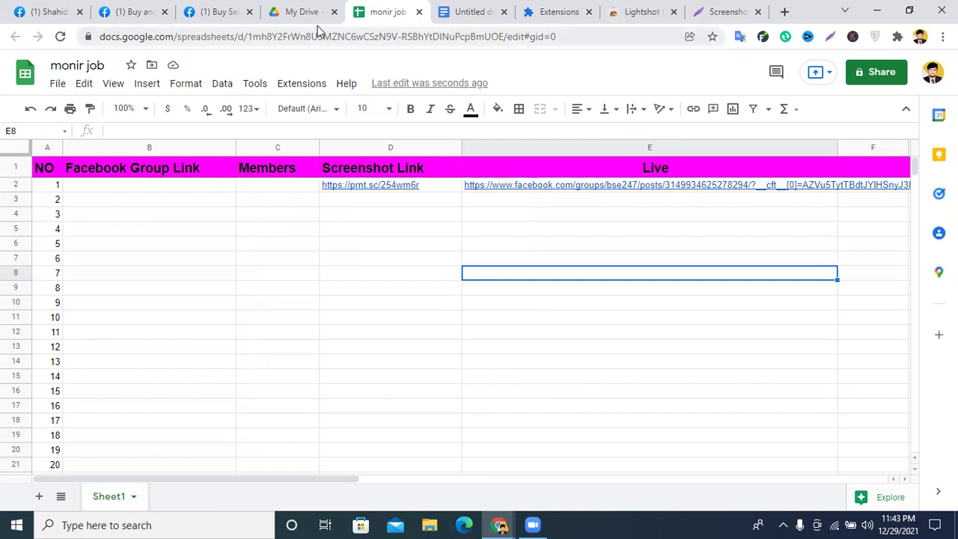
Step: Copy the exact member count from the People page of the Buy Sell & Exchange 24/7 (BD) group and return to the monir job sheet
click(214, 10)
scroll(489, 346, down, 2)
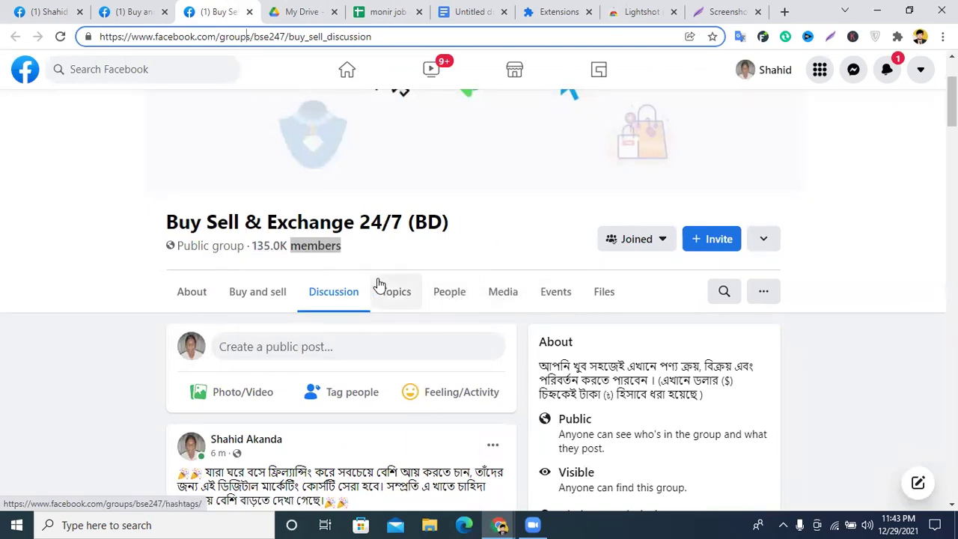
click(449, 295)
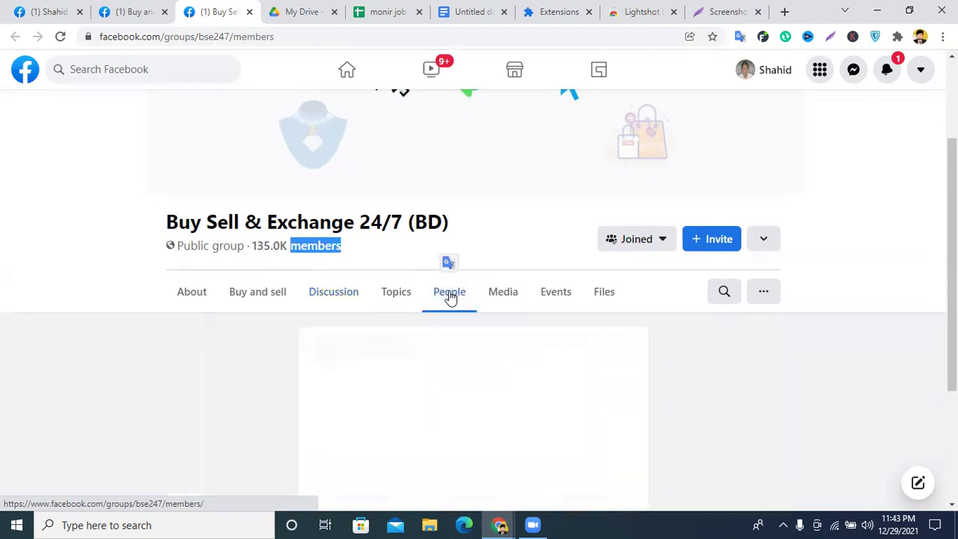
scroll(448, 295, down, 2)
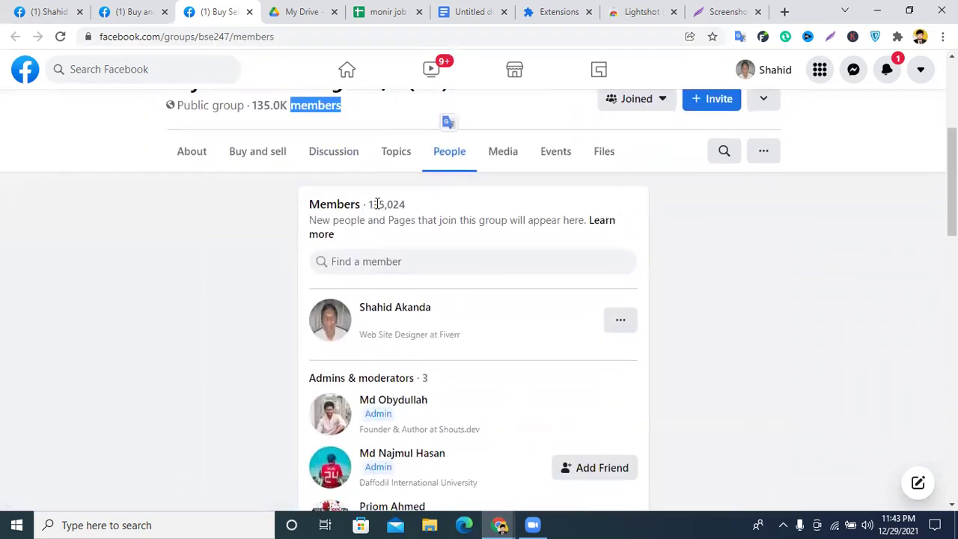
double_click(384, 202)
right_click(384, 202)
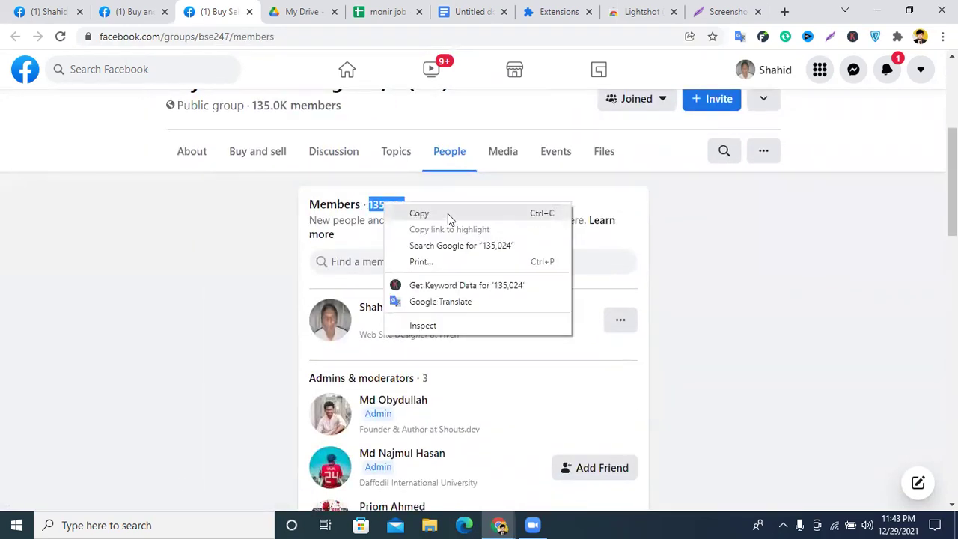
click(447, 213)
right_click(386, 213)
click(447, 218)
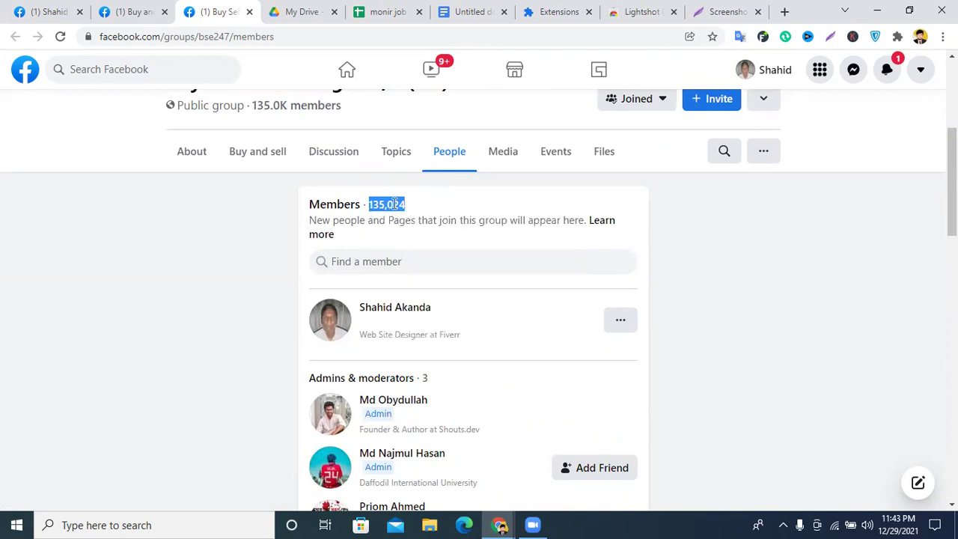
right_click(393, 207)
click(464, 215)
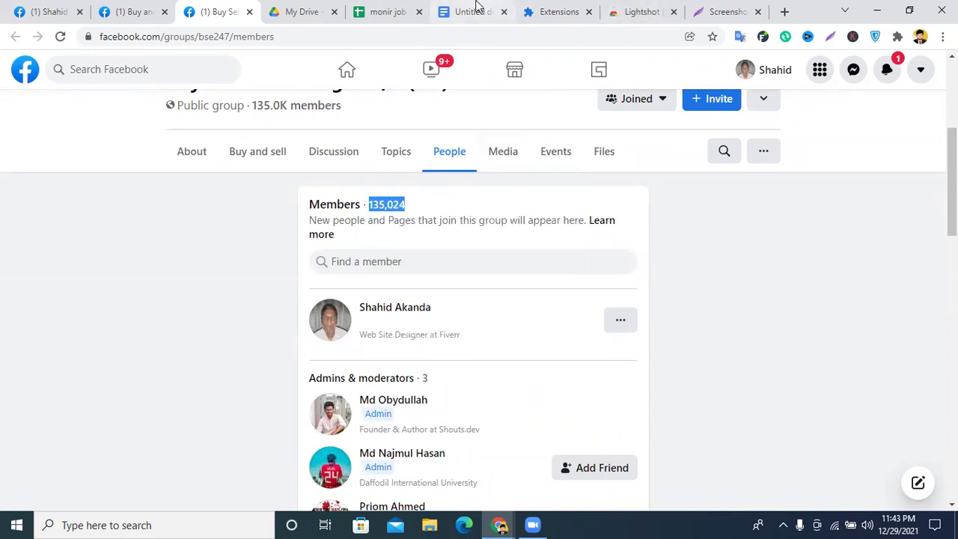
click(406, 6)
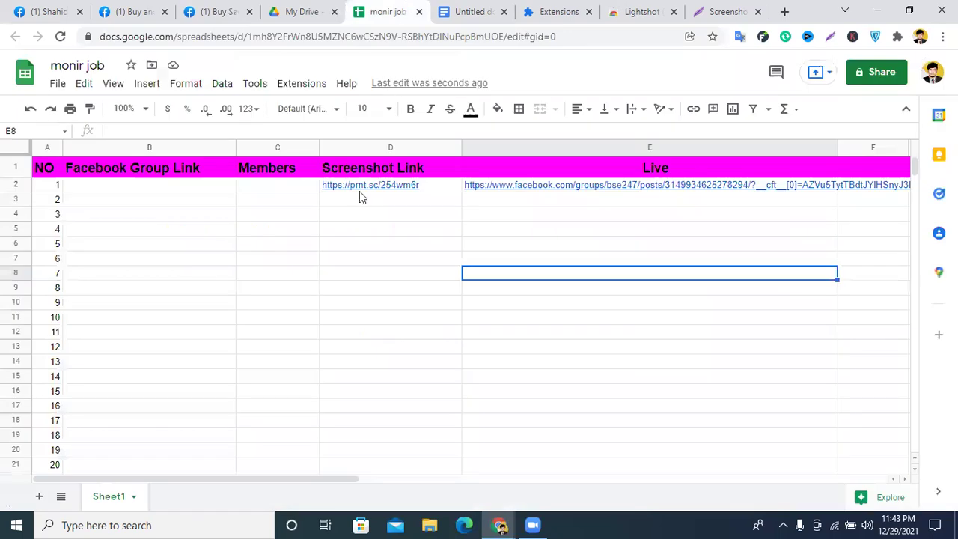
Step: Paste the copied member count 135,024 into cell C2 under "Members"
click(277, 186)
double_click(276, 186)
right_click(274, 186)
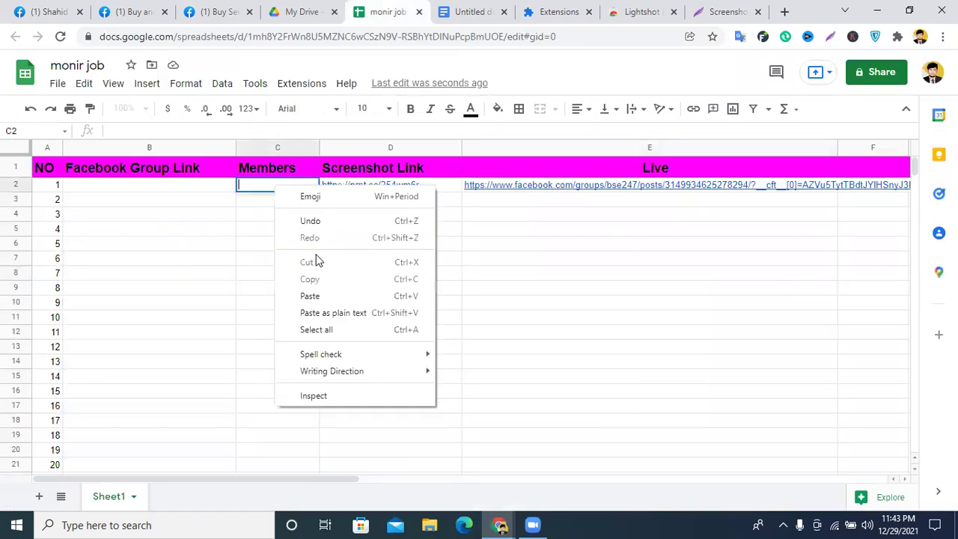
click(348, 292)
click(397, 251)
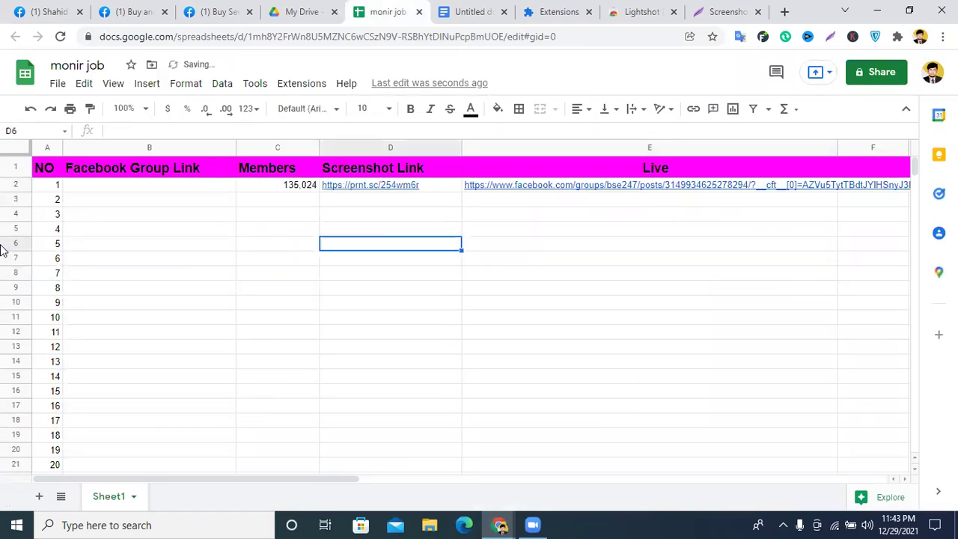
Step: Return to the Buy Sell & Exchange 24/7 (BD) group, open its discussion page and copy that page's web address
click(220, 11)
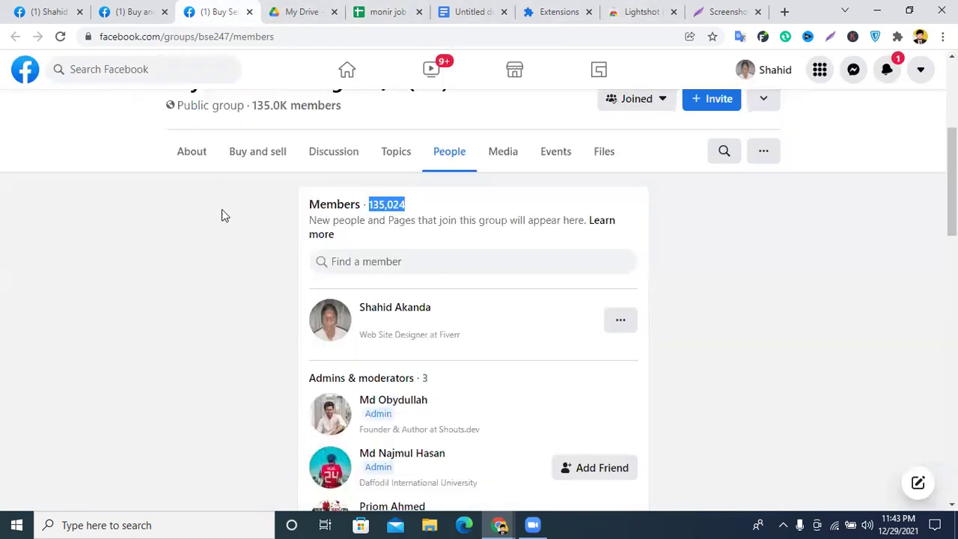
scroll(221, 215, up, 4)
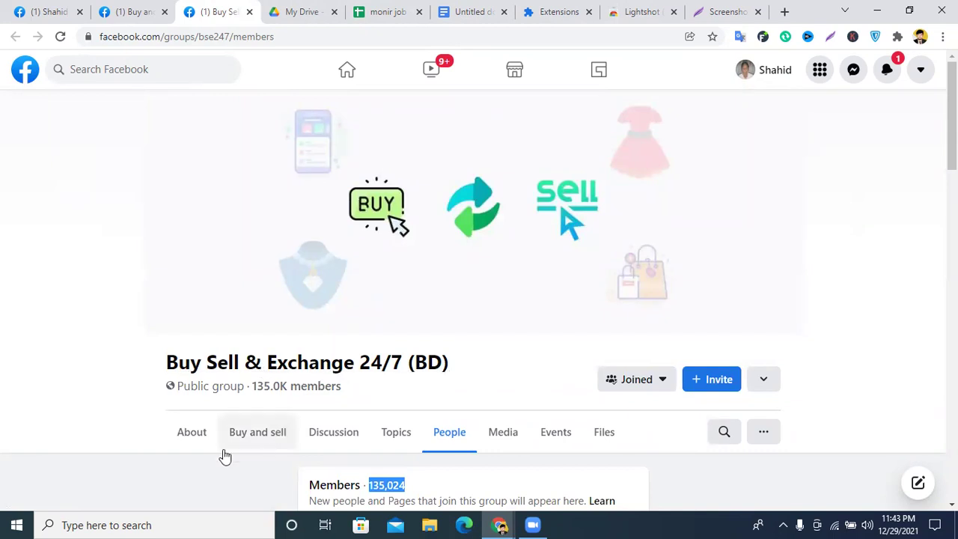
click(271, 443)
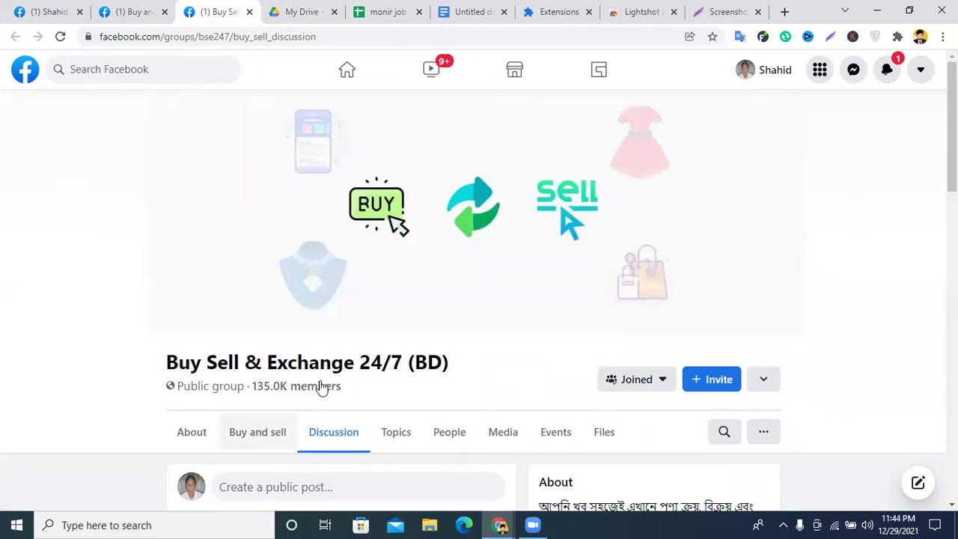
click(228, 35)
right_click(229, 37)
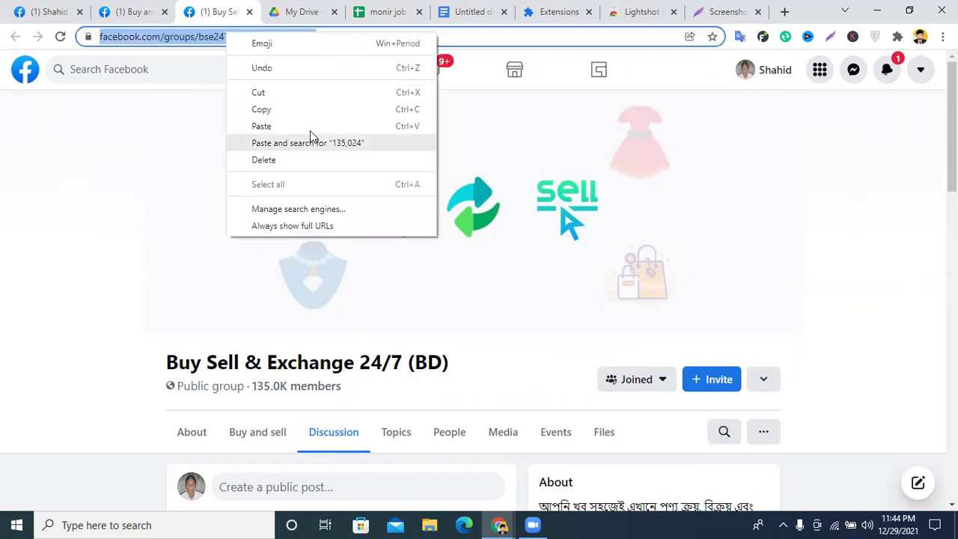
click(291, 107)
click(485, 12)
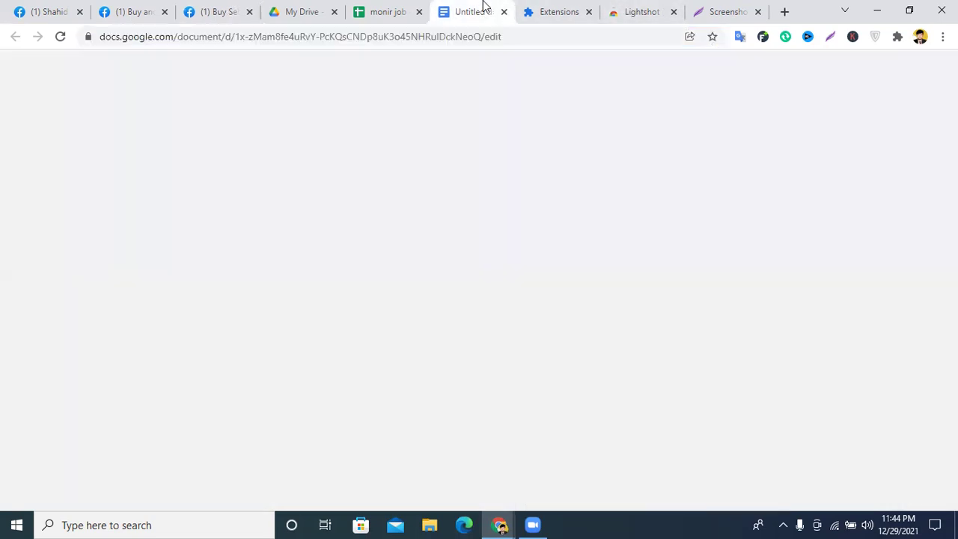
click(410, 12)
click(189, 187)
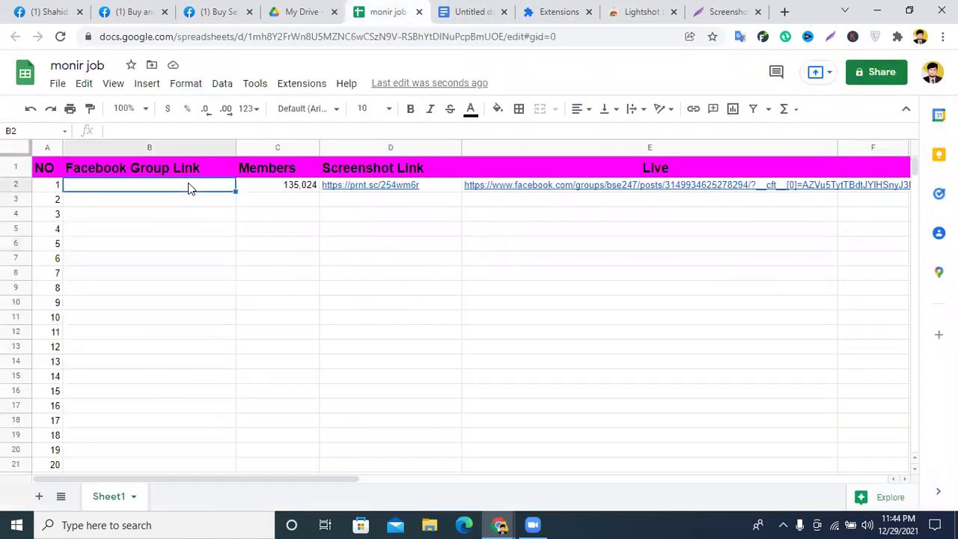
right_click(189, 187)
click(224, 295)
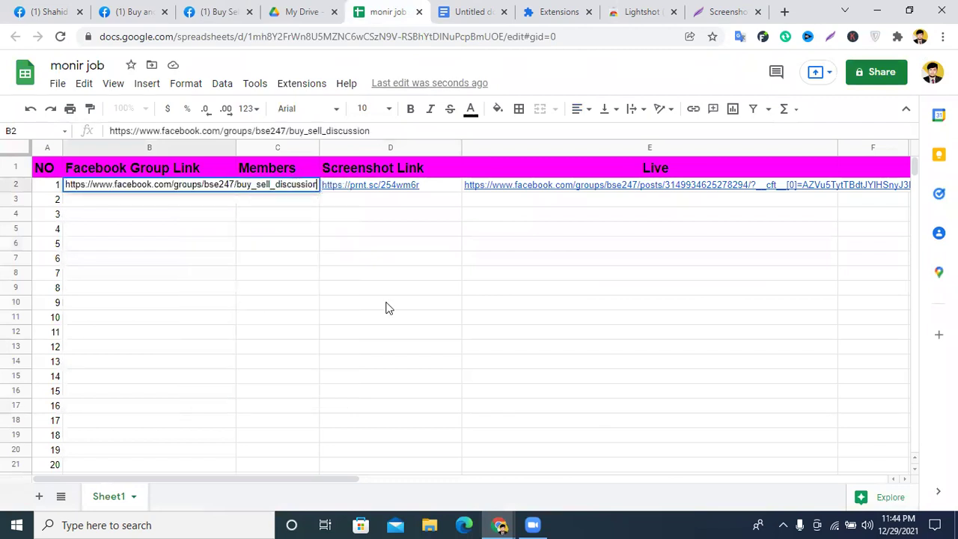
click(402, 301)
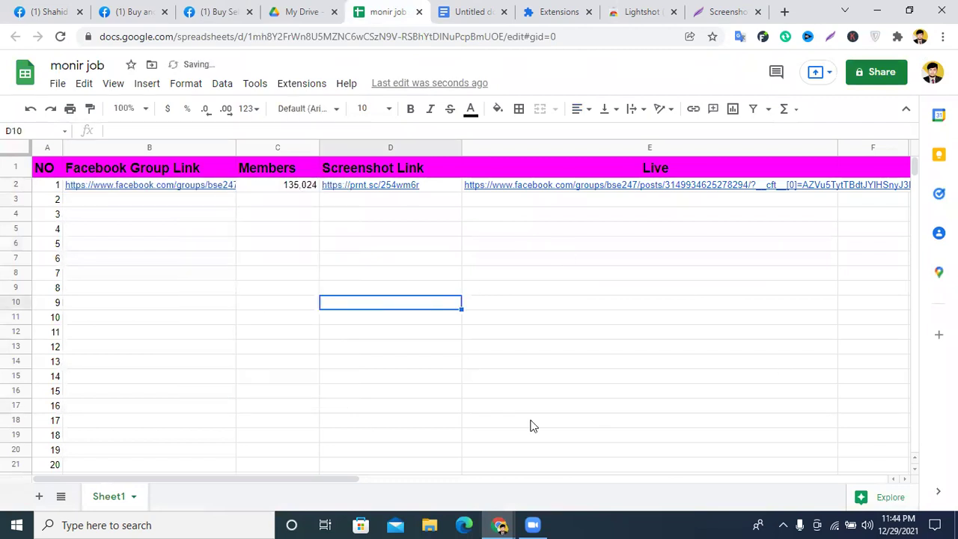
Step: Fill the group link in B2 and the member count in C2 down through row 17
click(204, 185)
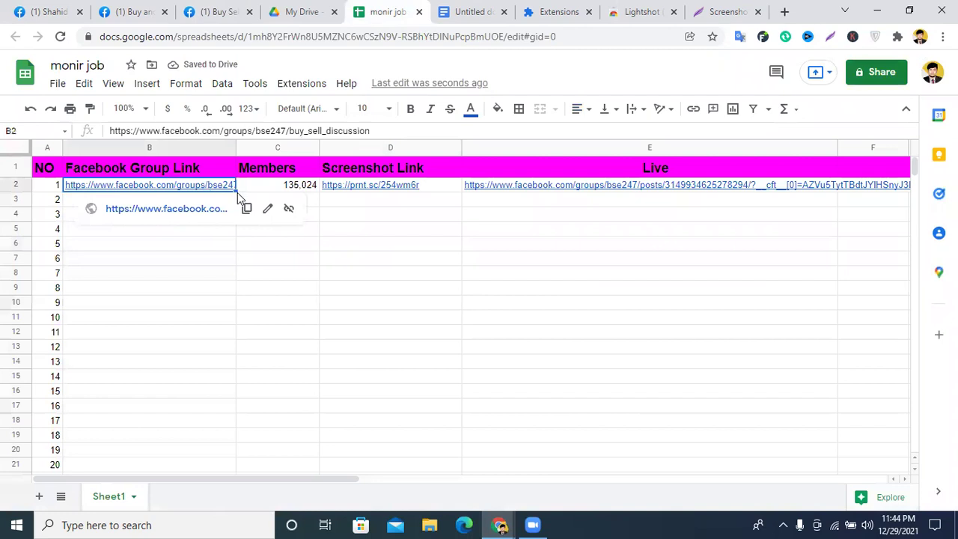
drag(236, 191, 299, 339)
click(374, 273)
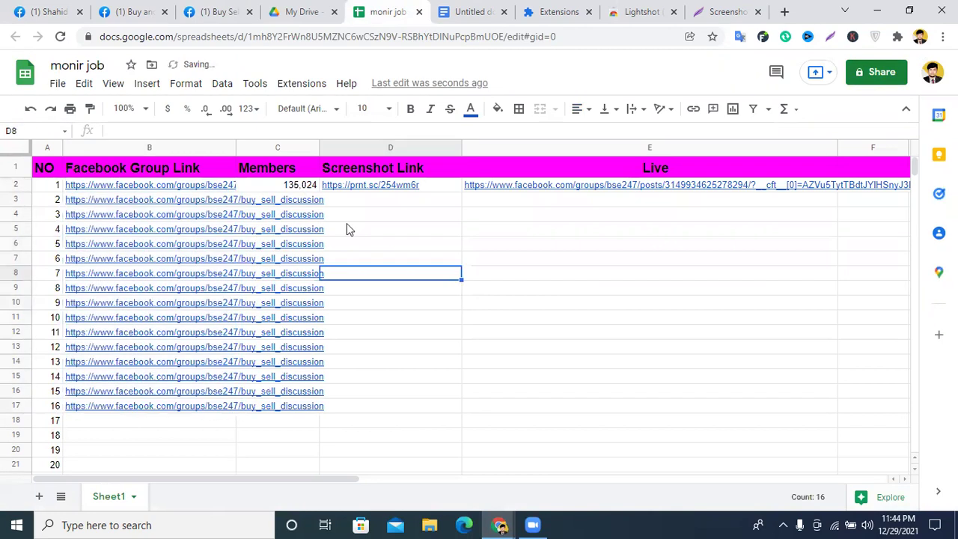
click(313, 190)
drag(317, 189, 312, 408)
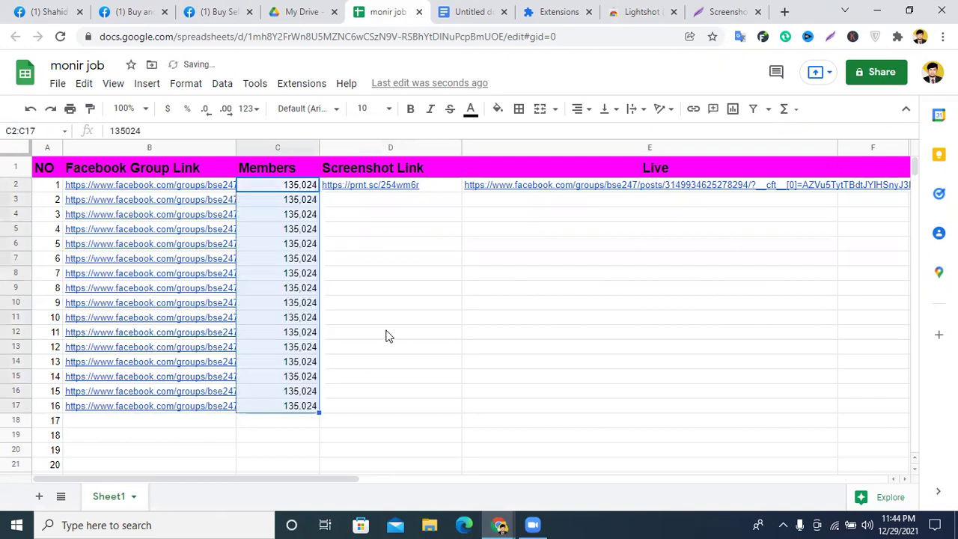
Step: Fill the screenshot link in D2 and the live post link in E2 down through row 17
click(439, 190)
drag(461, 192, 444, 405)
click(815, 191)
drag(837, 192, 819, 406)
scroll(466, 258, down, 2)
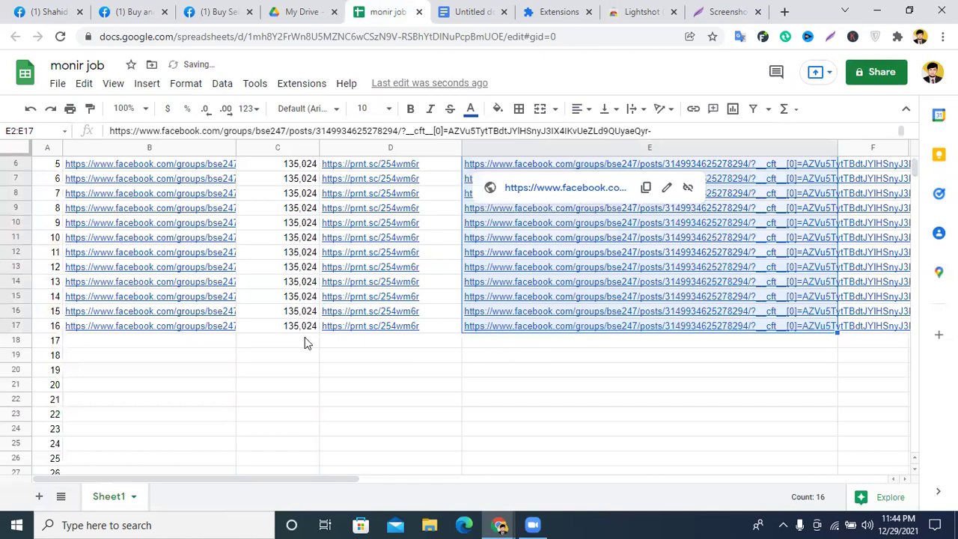
click(404, 372)
scroll(396, 343, up, 2)
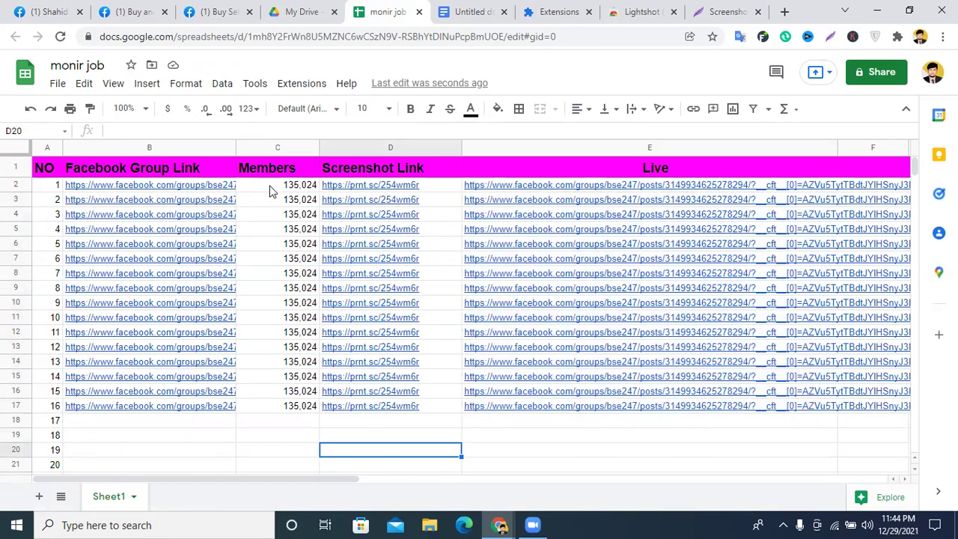
Step: Total the Members column in cell C19 with =SUM(C2:C18) and check the formula
drag(274, 189, 280, 425)
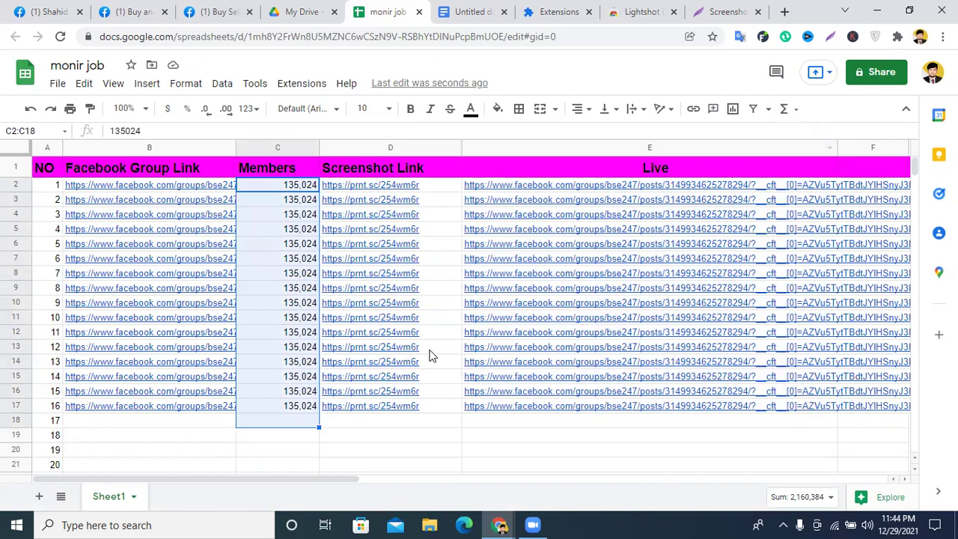
click(785, 109)
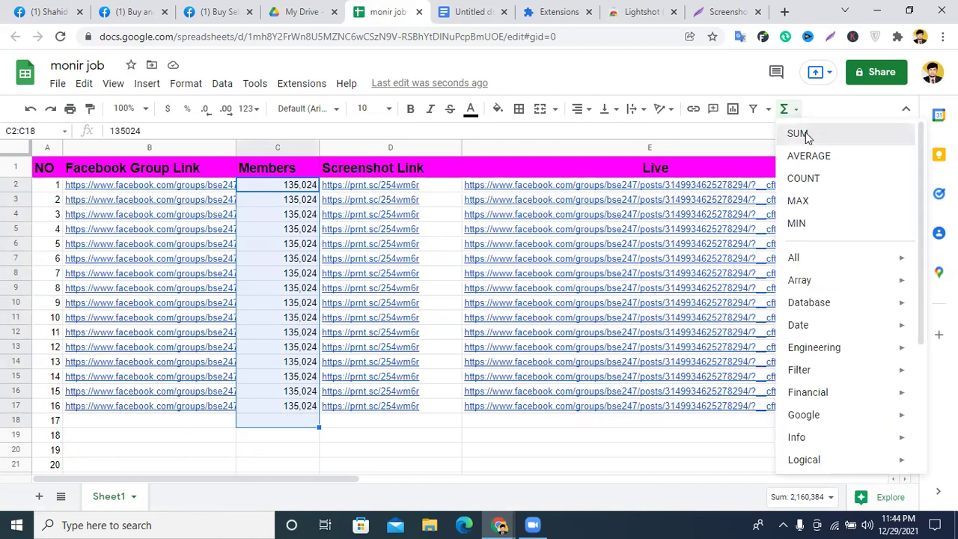
click(798, 134)
key(Return)
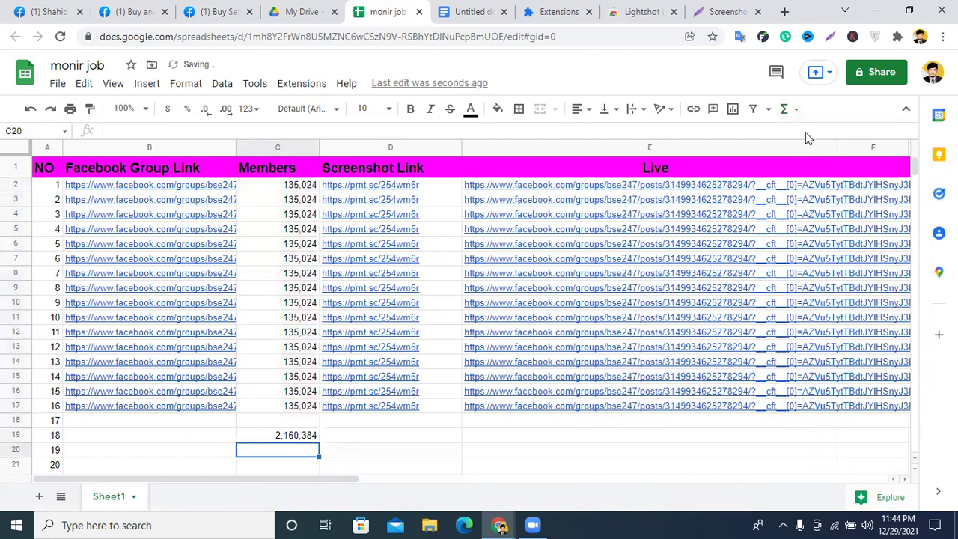
scroll(545, 279, down, 2)
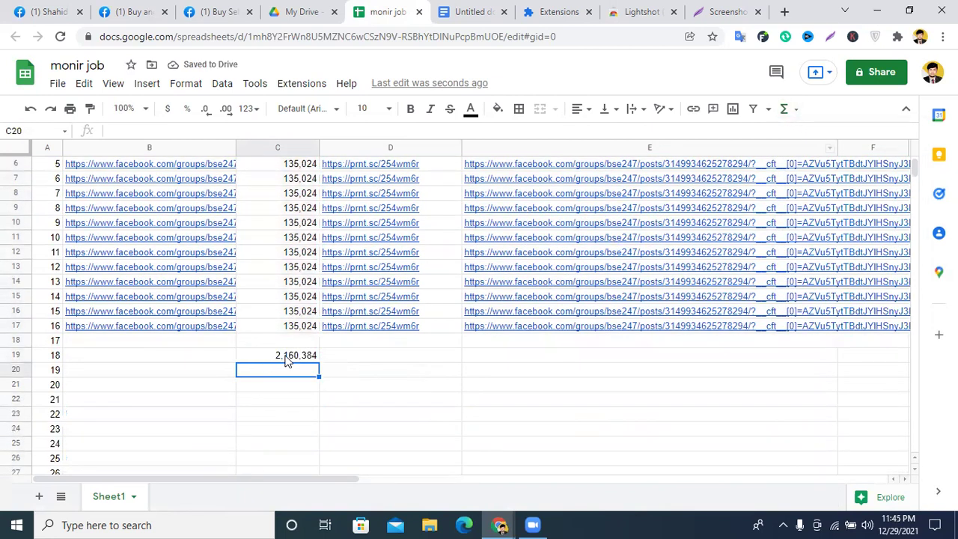
click(262, 357)
double_click(277, 357)
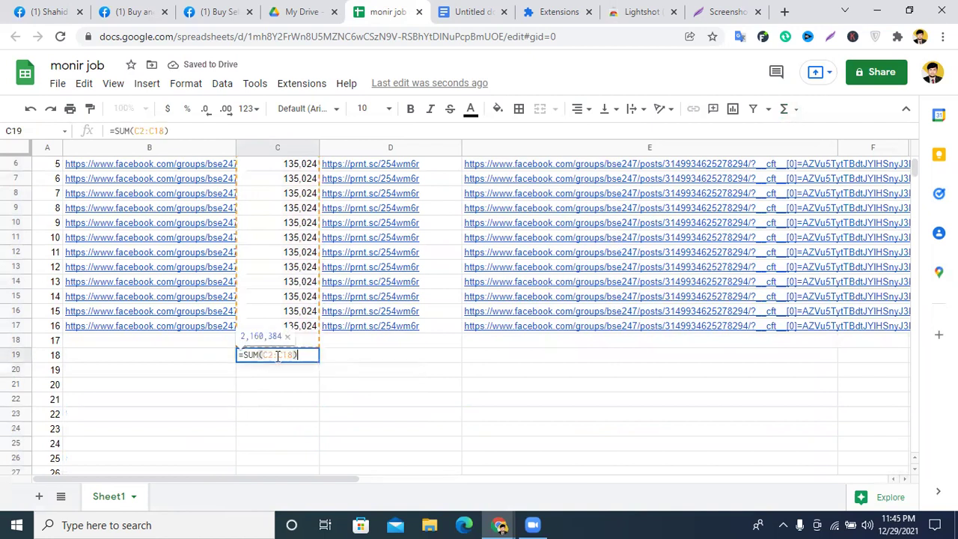
key(Return)
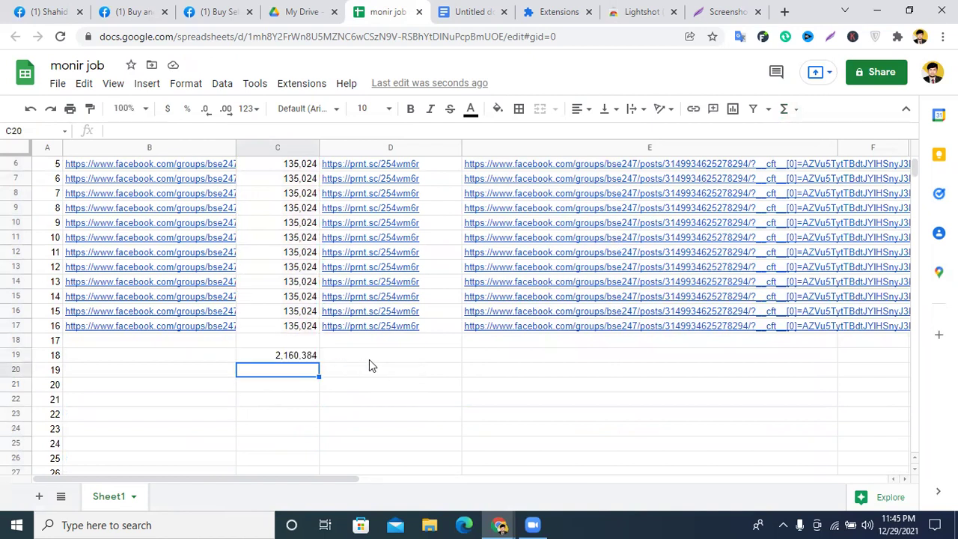
Step: Fill the whole total row 19 with the standard orange colour
click(7, 356)
click(496, 109)
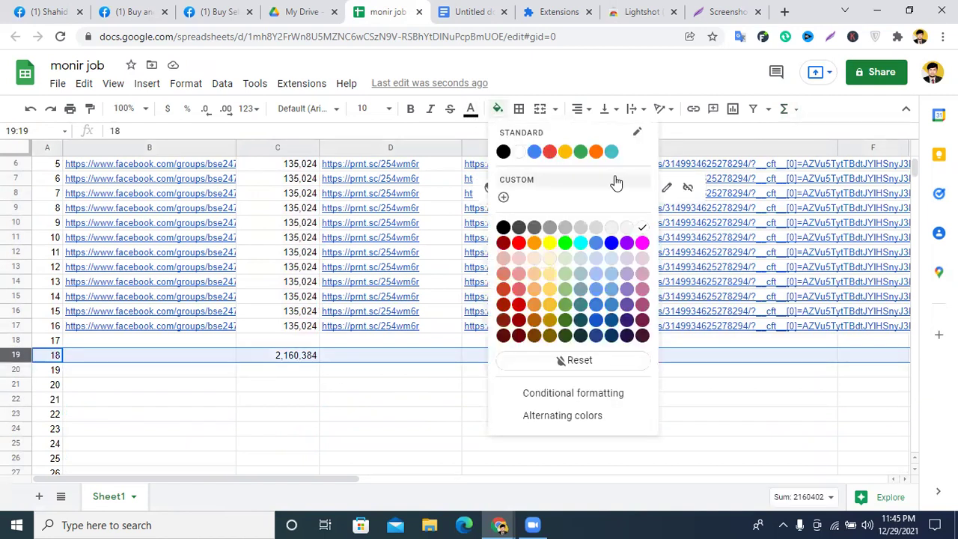
click(596, 152)
click(385, 414)
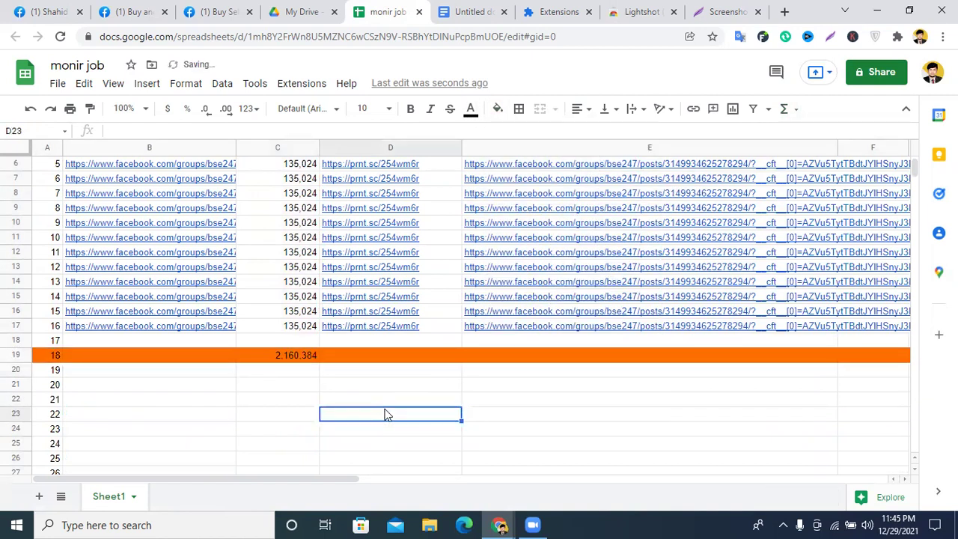
scroll(383, 362, up, 2)
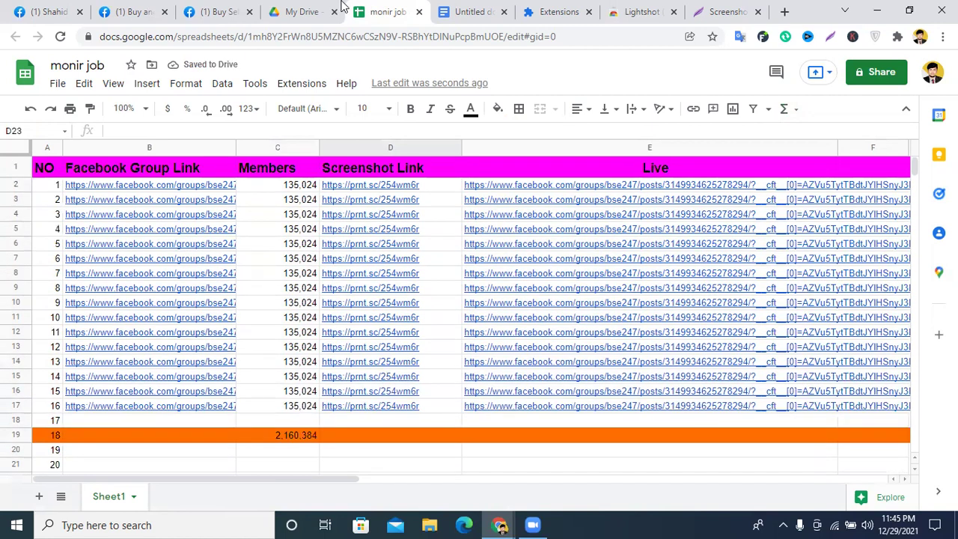
Step: Close the Buy Sell & Exchange 24/7 (BD) group page and return to the monir job sheet
click(299, 11)
click(217, 11)
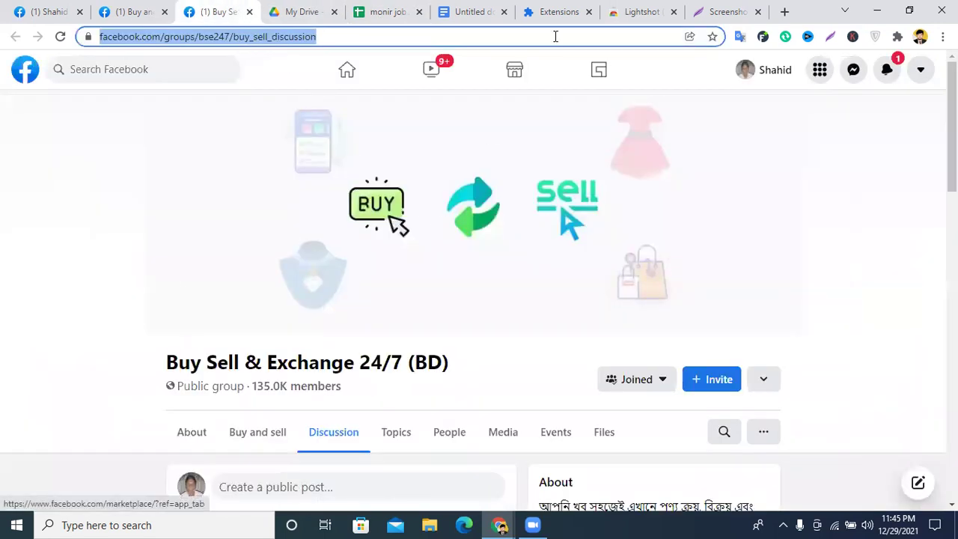
click(370, 11)
click(225, 11)
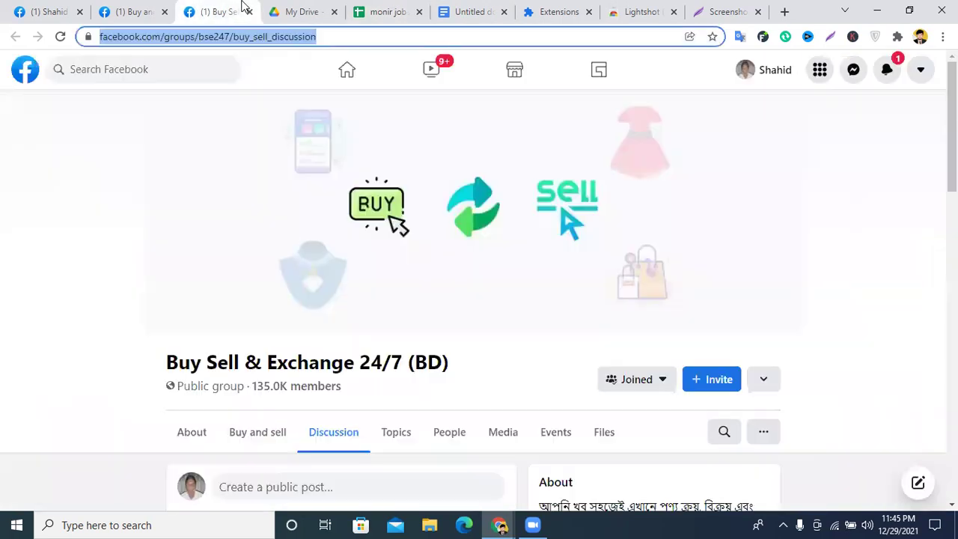
click(249, 12)
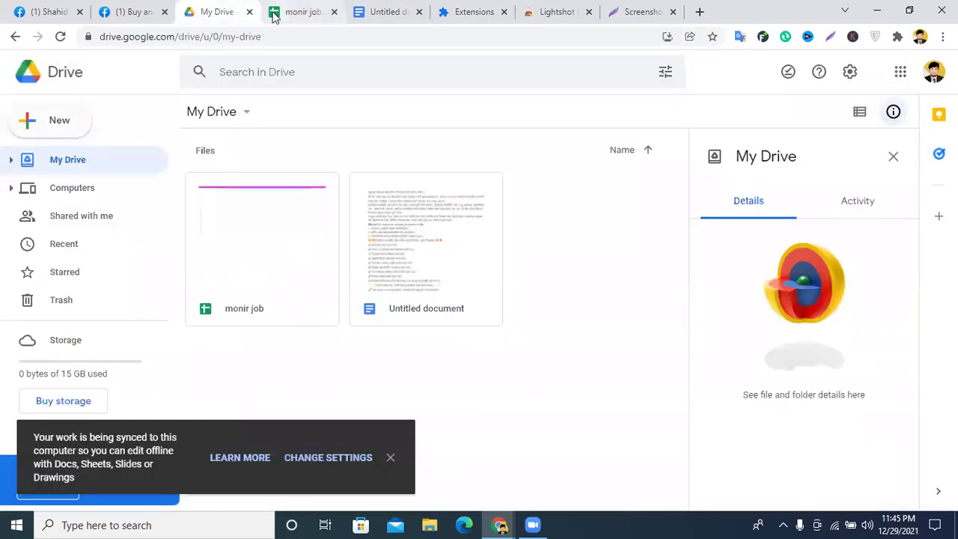
click(277, 14)
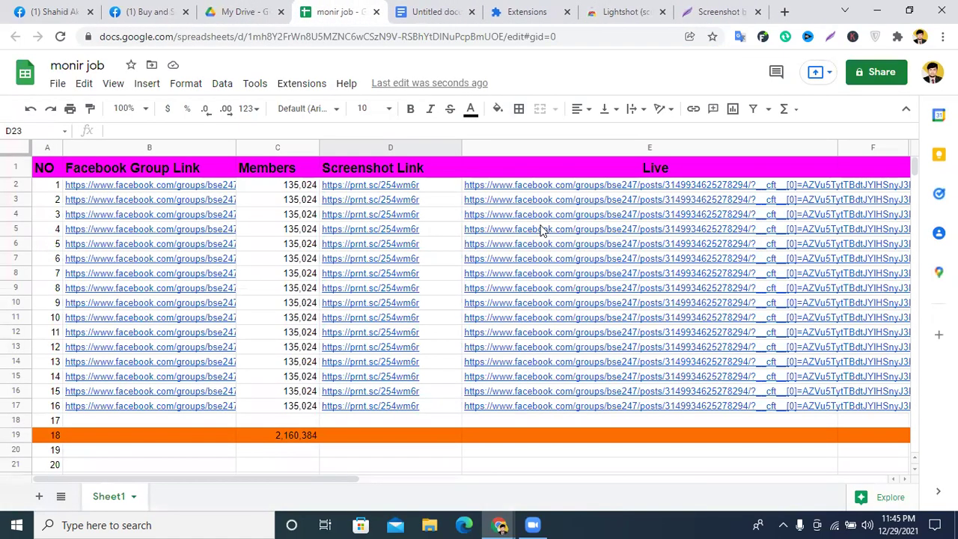
Step: Open the live post link from cell E5 and look over the published group post
click(542, 230)
click(543, 254)
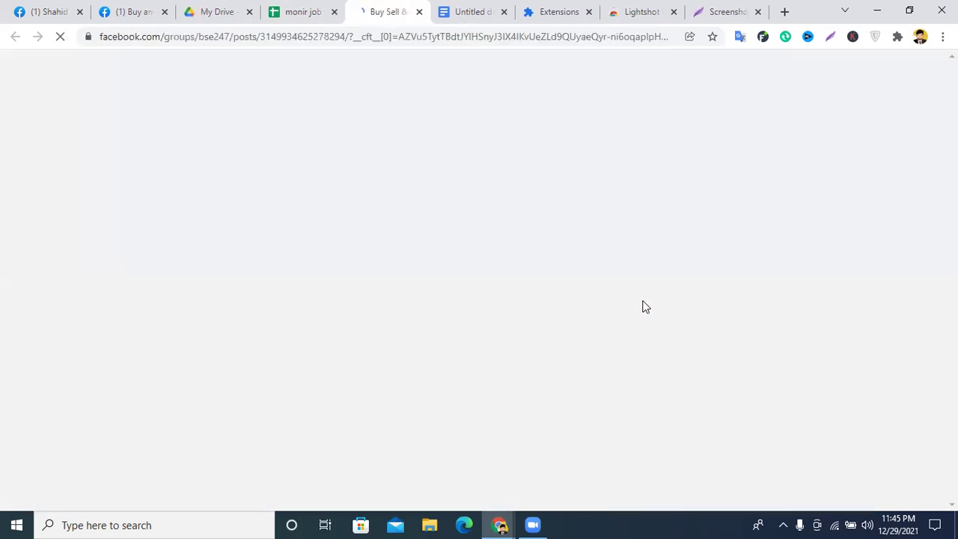
scroll(257, 236, down, 5)
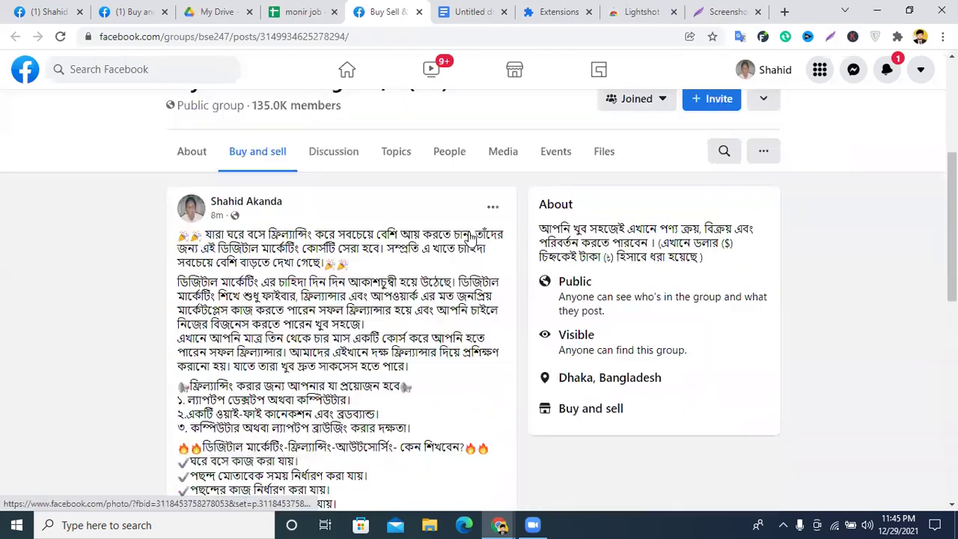
scroll(257, 236, down, 4)
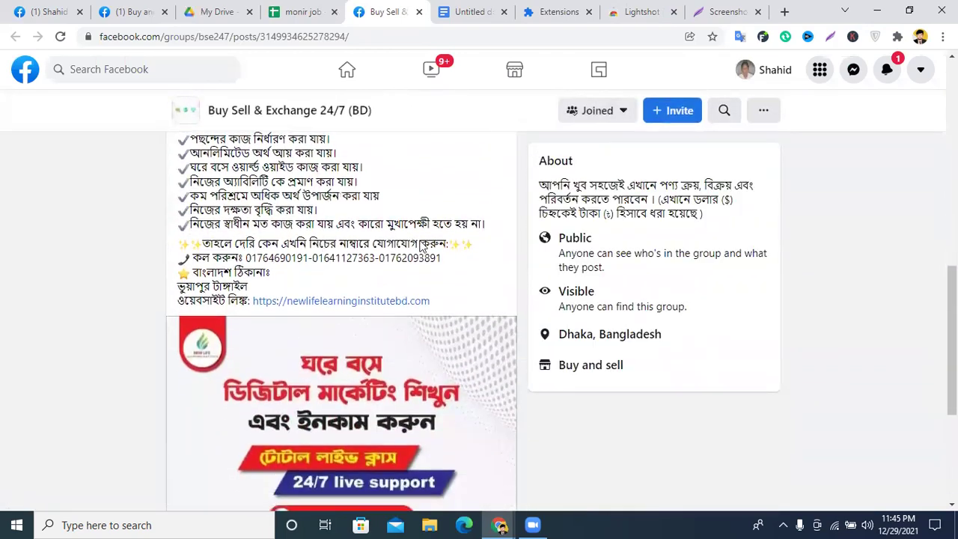
Step: Select the promotional post's text from the website link back up to its opening line and copy it
drag(433, 304, 193, 242)
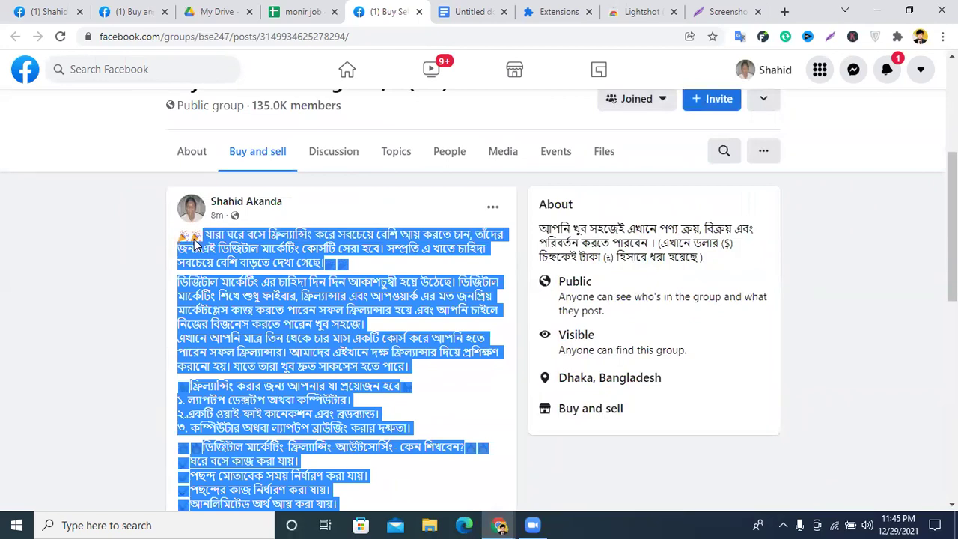
right_click(263, 247)
click(303, 252)
right_click(282, 242)
click(335, 254)
Step: Open the account's own Facebook profile and look through its page and posts
click(773, 75)
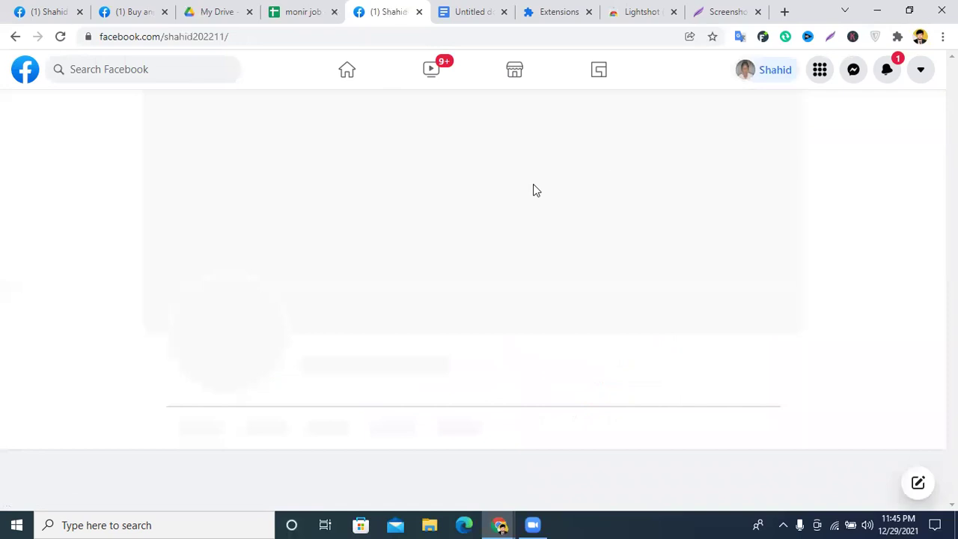
scroll(635, 273, down, 5)
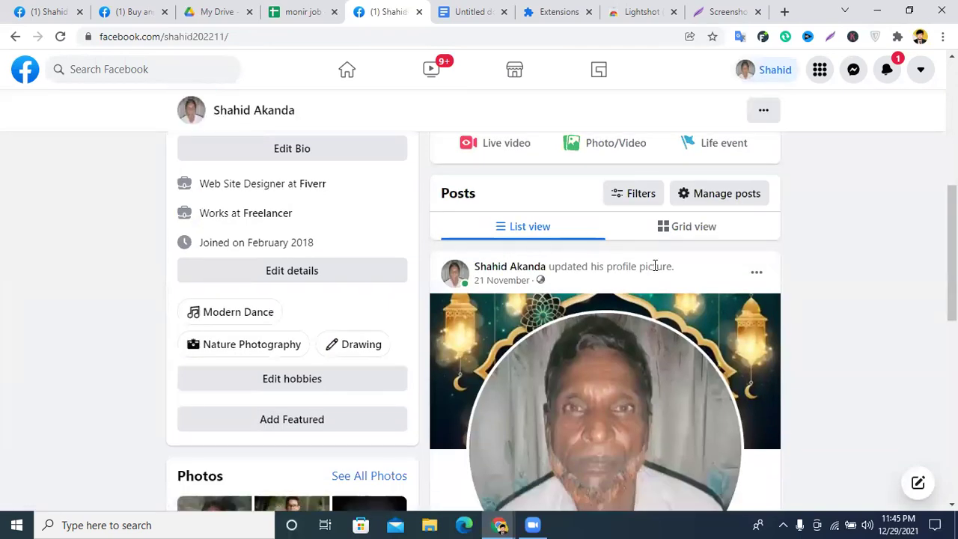
scroll(654, 265, down, 2)
scroll(658, 268, up, 4)
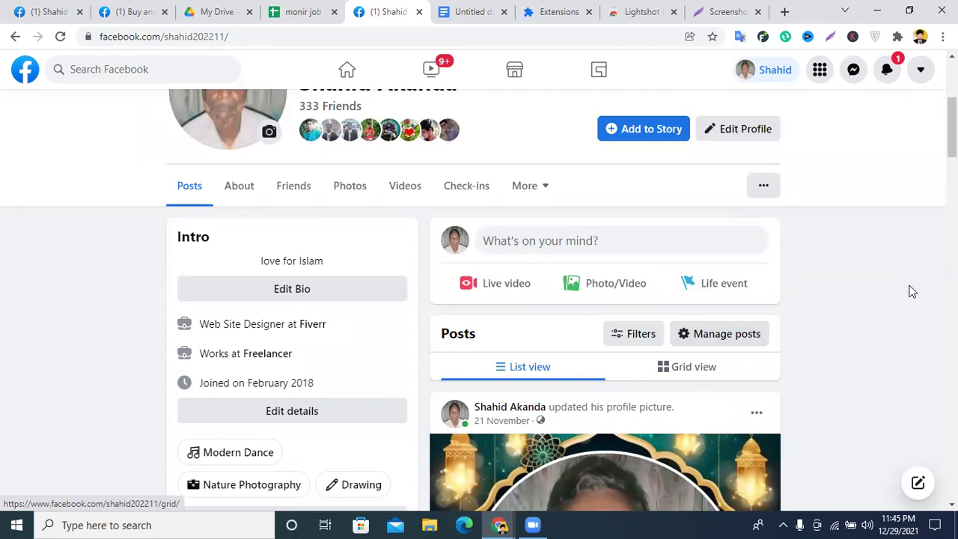
Step: Start a new post on the profile and paste the copied promotional text into it
click(559, 243)
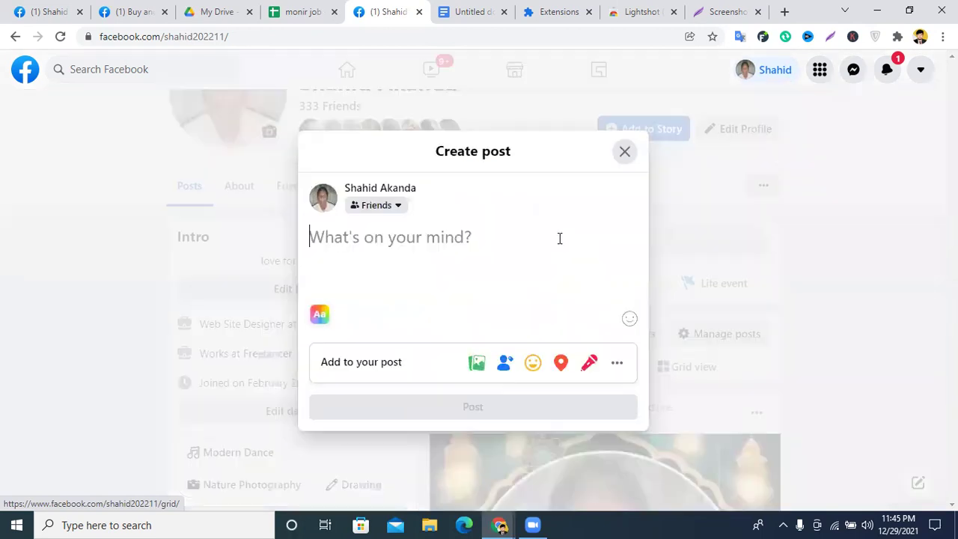
right_click(468, 237)
click(517, 342)
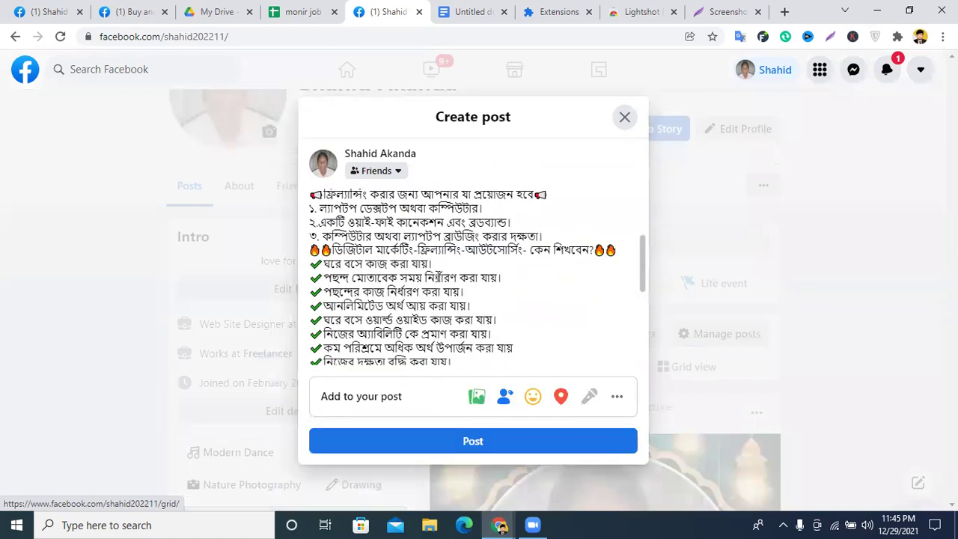
Step: Attach the institute's digital marketing promo image, the first picture in Downloads, and publish the post to Friends
click(474, 395)
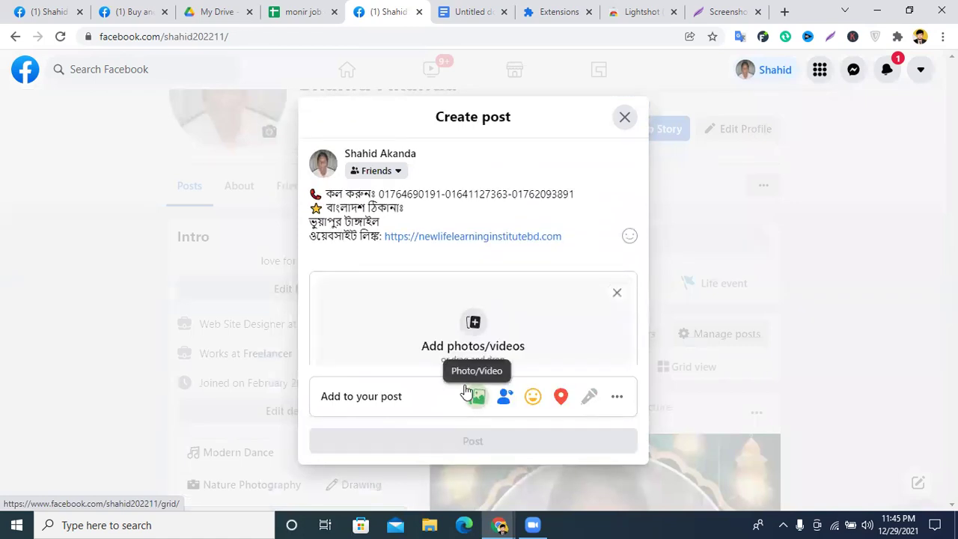
click(478, 323)
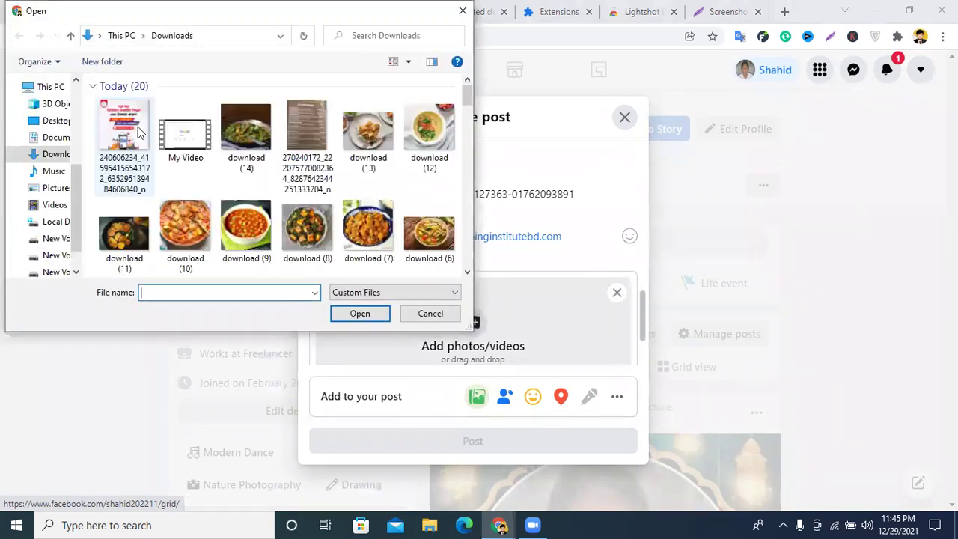
click(134, 129)
click(360, 314)
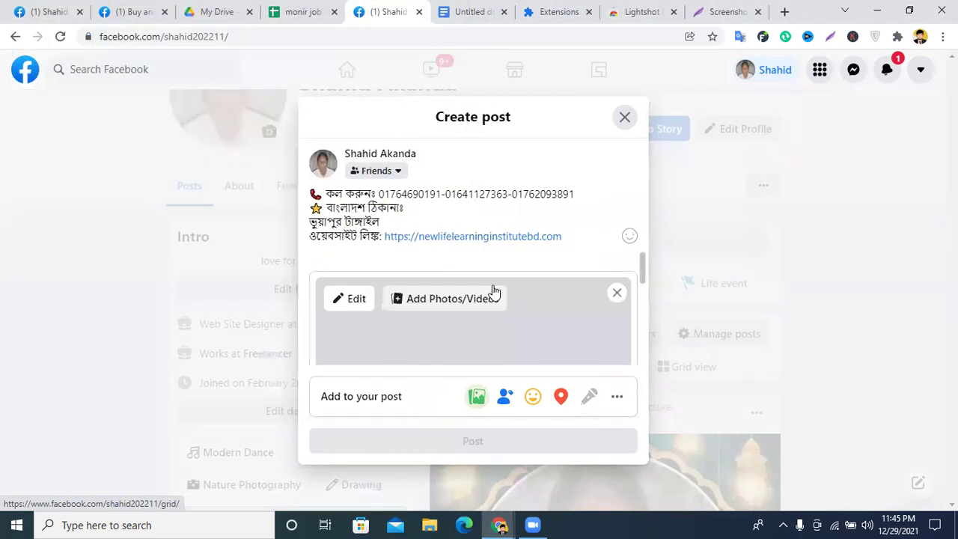
scroll(442, 278, up, 8)
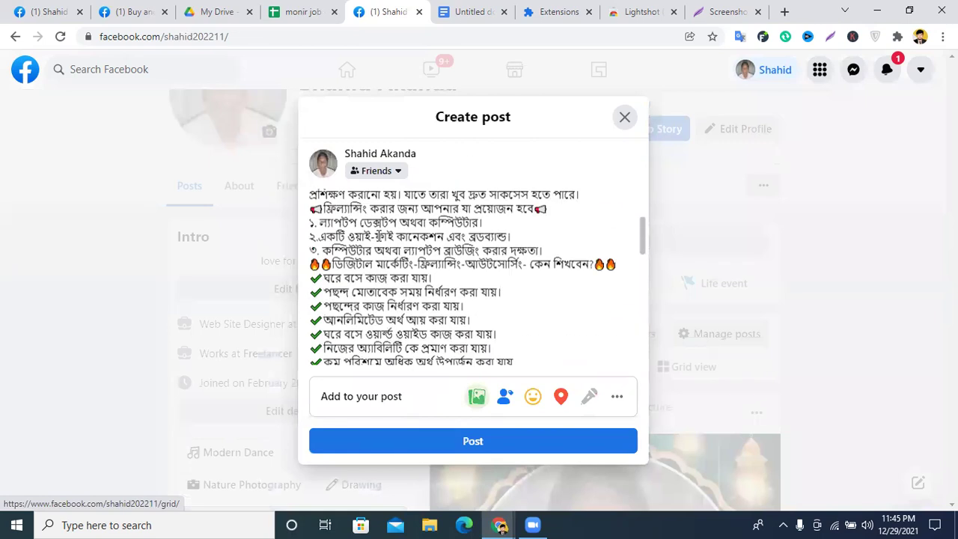
scroll(524, 282, down, 8)
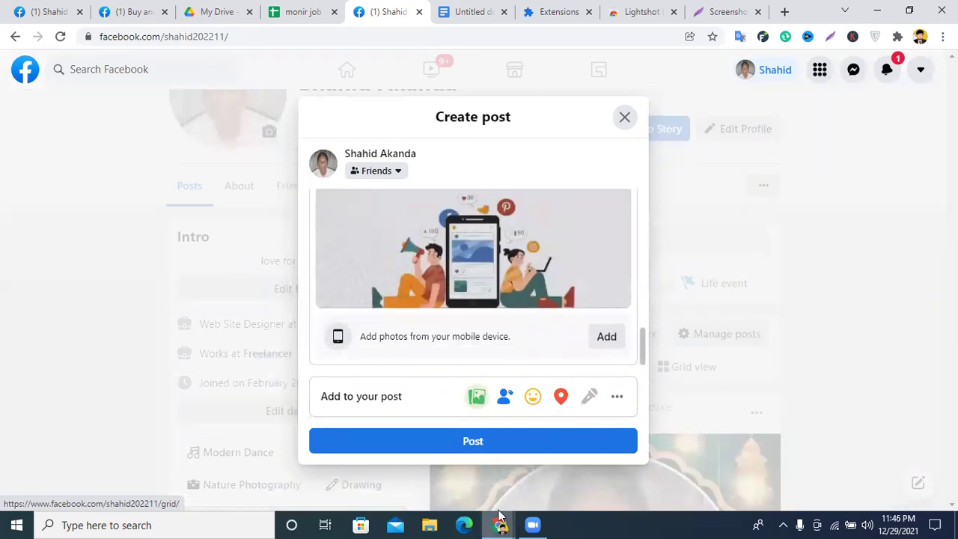
click(448, 442)
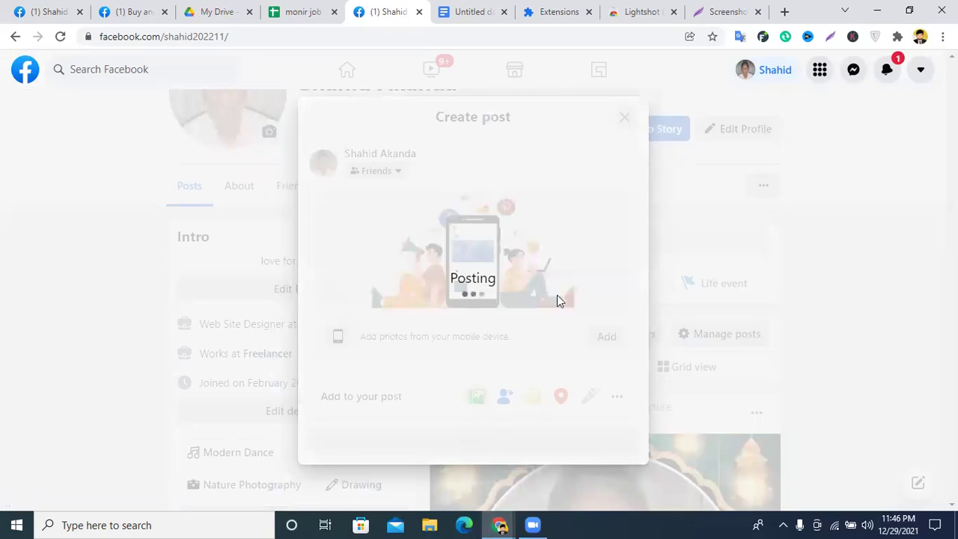
Step: Look over the published promotional post on the profile and share it to the USA Market Buy & Sell group
scroll(617, 269, down, 7)
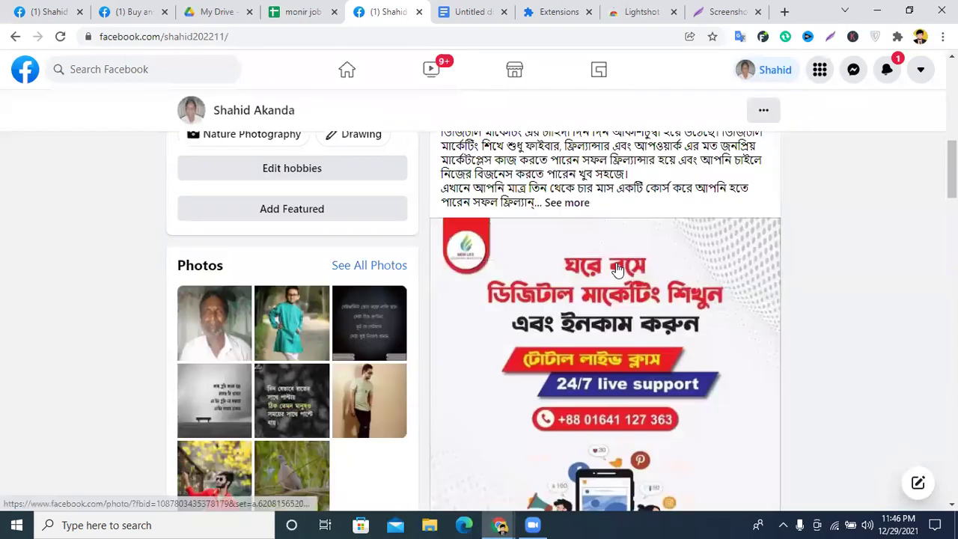
scroll(617, 269, down, 2)
scroll(568, 306, up, 6)
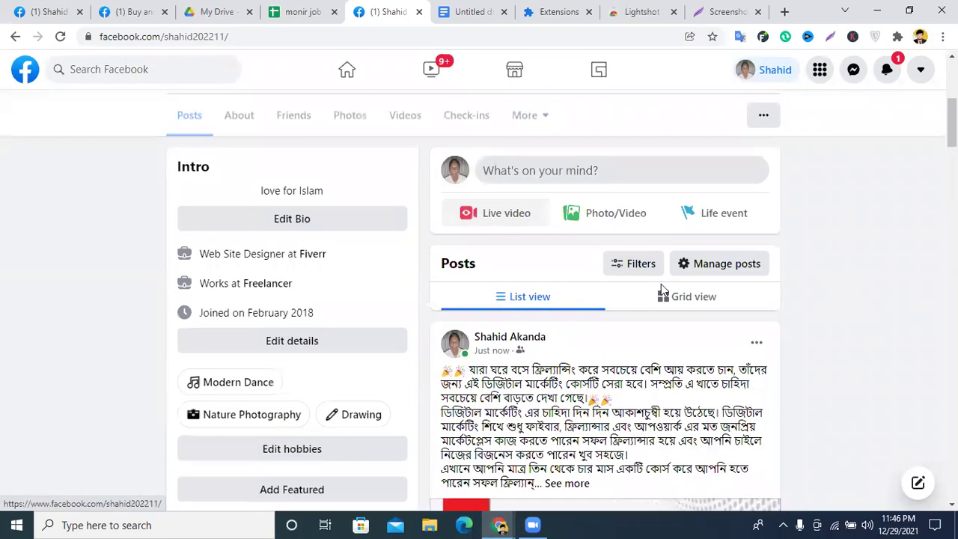
scroll(563, 314, down, 7)
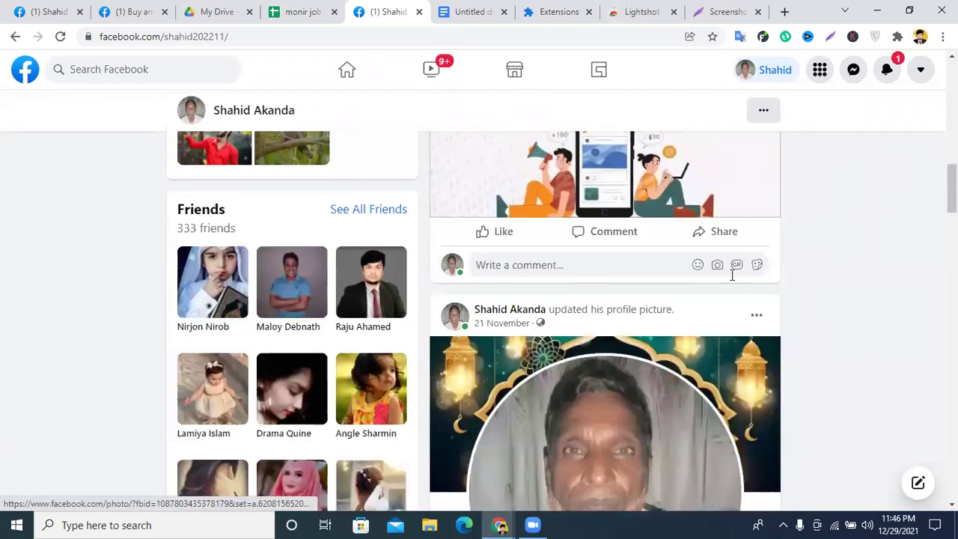
click(723, 235)
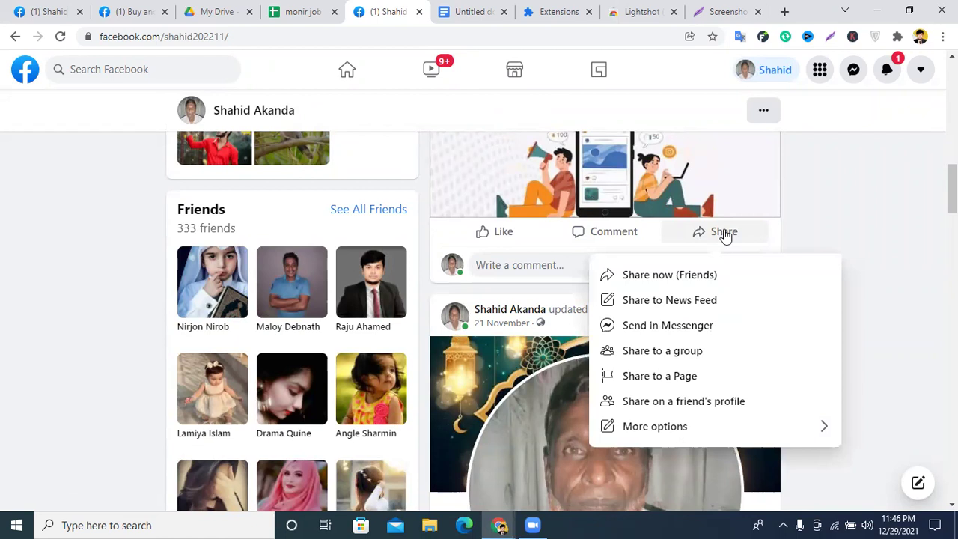
click(679, 355)
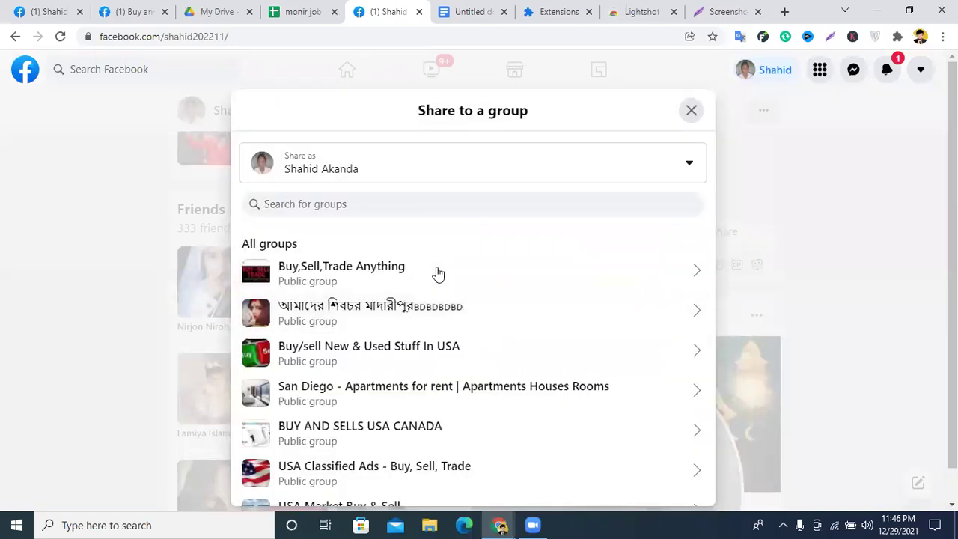
scroll(401, 351, down, 2)
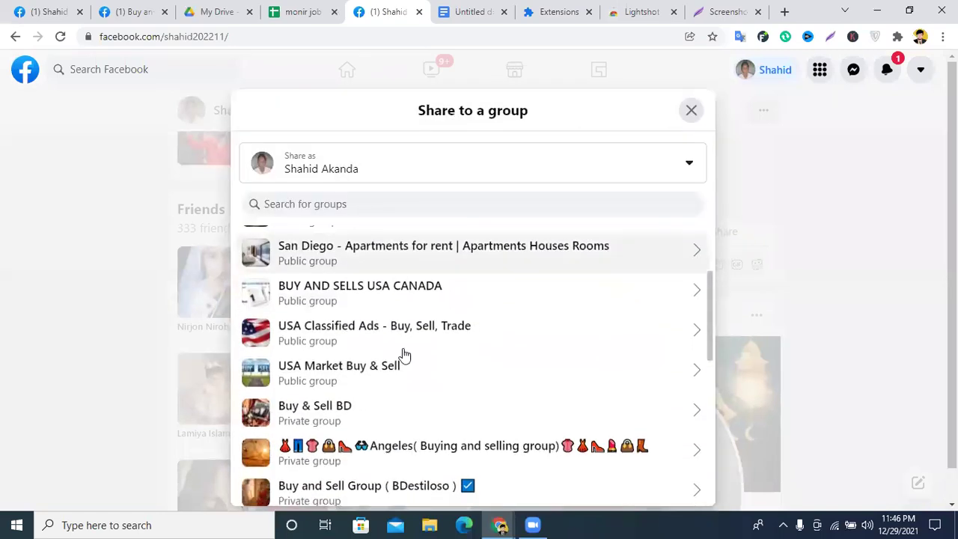
click(338, 376)
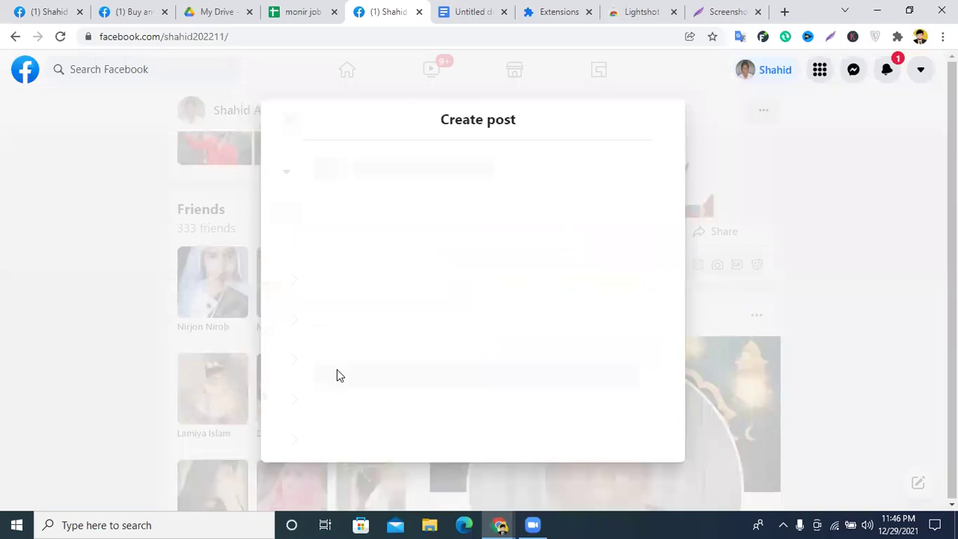
click(457, 436)
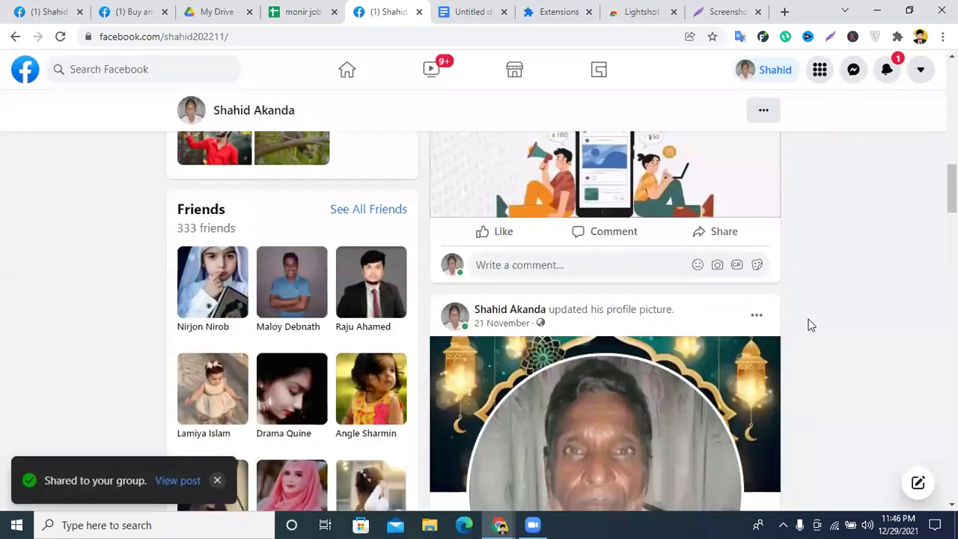
Step: Share the promotional post from the profile to another public group without adding any text
click(736, 236)
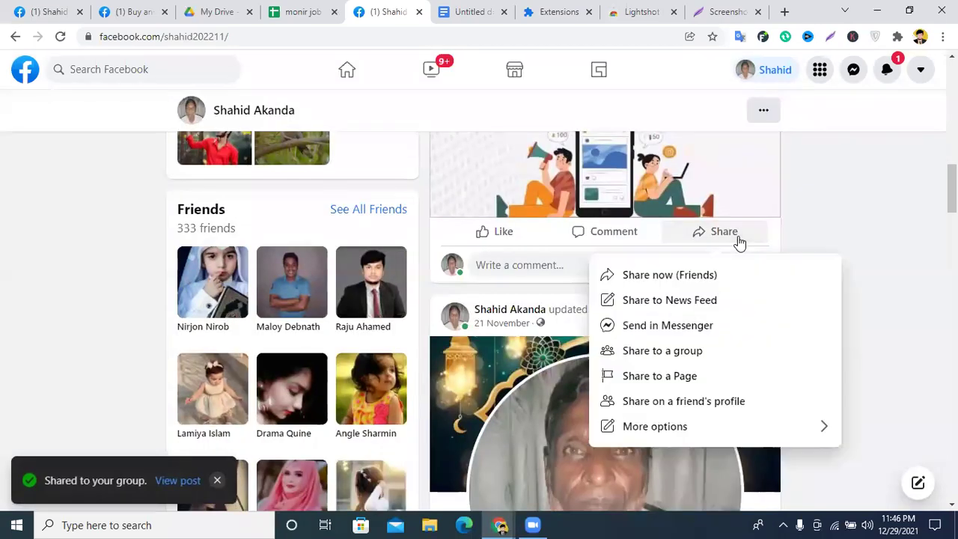
click(652, 349)
click(359, 296)
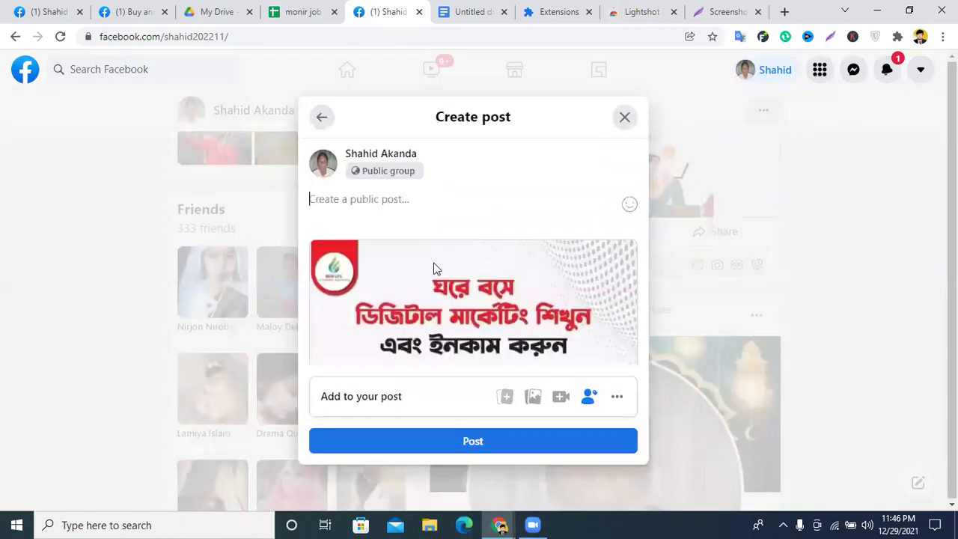
click(522, 442)
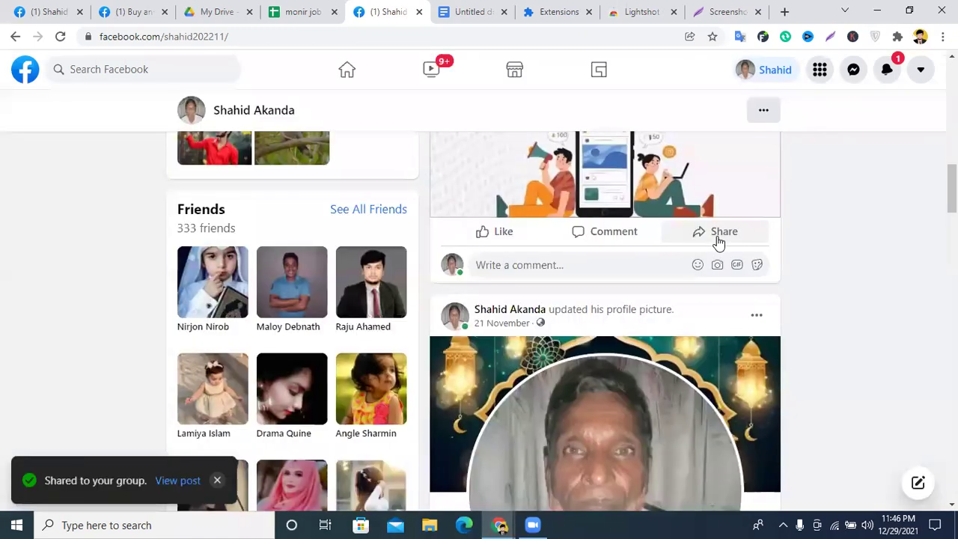
Step: Start sharing the promotional post to a further group and browse the group list down to the USA buy and sell groups
click(716, 236)
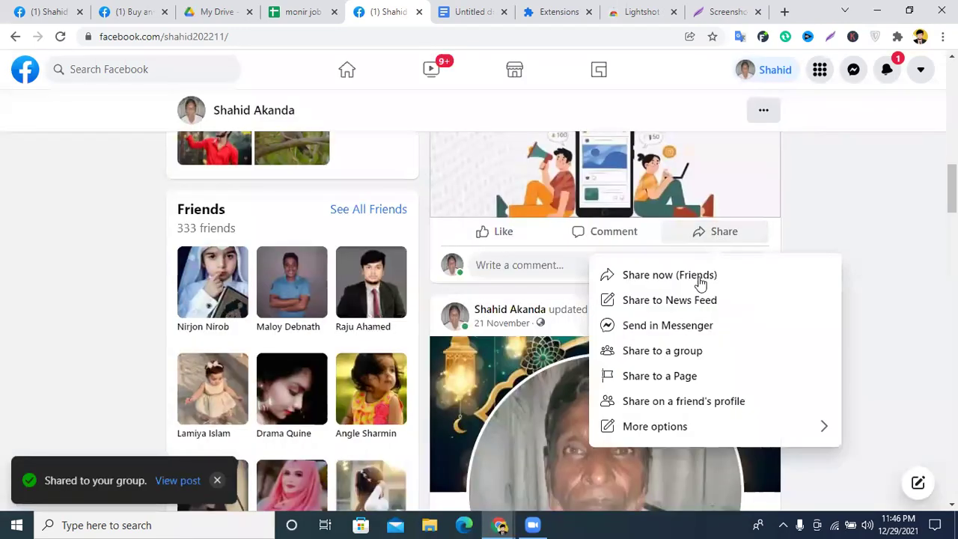
click(636, 350)
scroll(396, 345, down, 2)
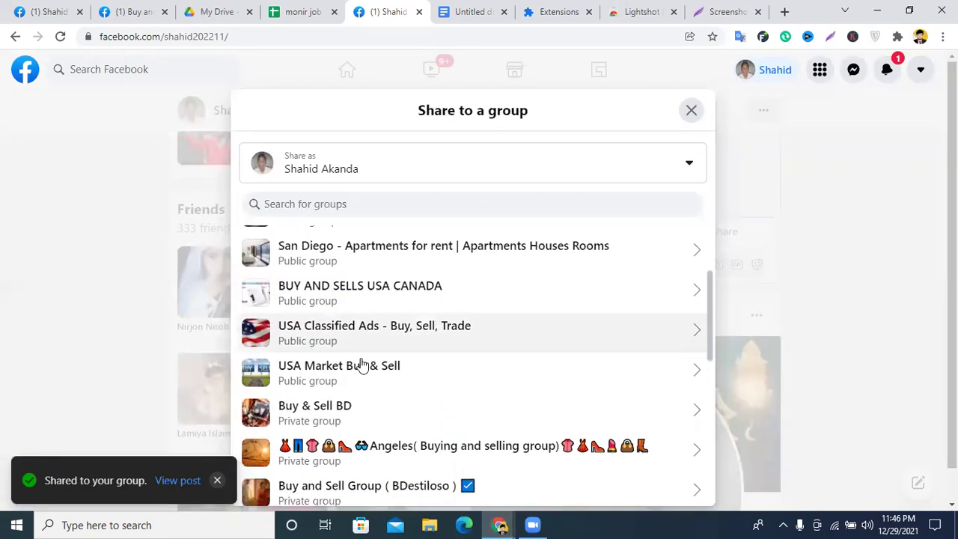